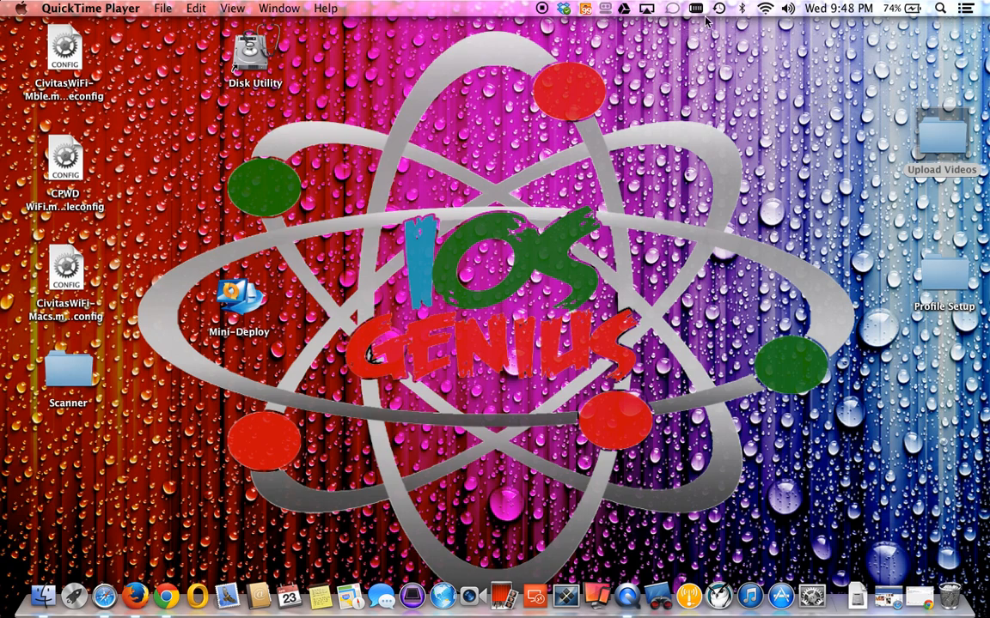
Turn Wi-Fi off and open the Network preferences
{"action": "left_click", "coordinate": [764, 9]}
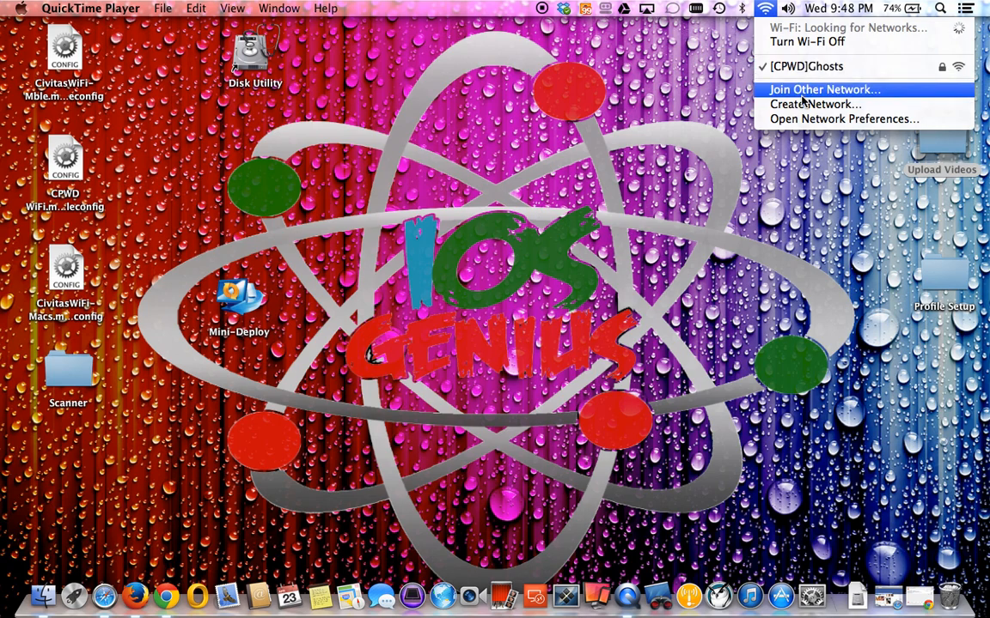
{"action": "left_click", "coordinate": [800, 43]}
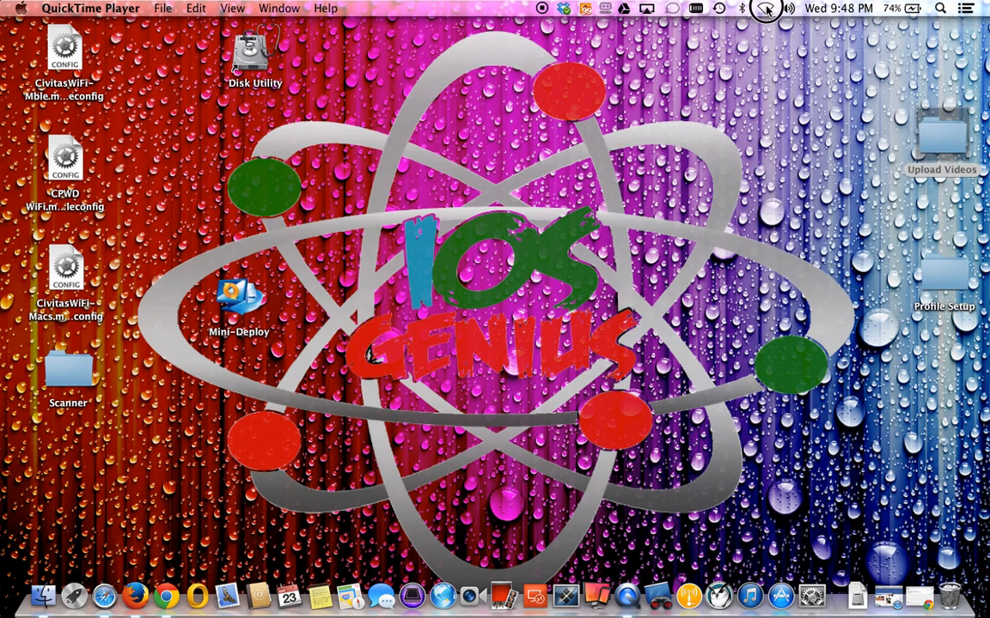
{"action": "left_click", "coordinate": [766, 8]}
{"action": "left_click", "coordinate": [773, 66]}
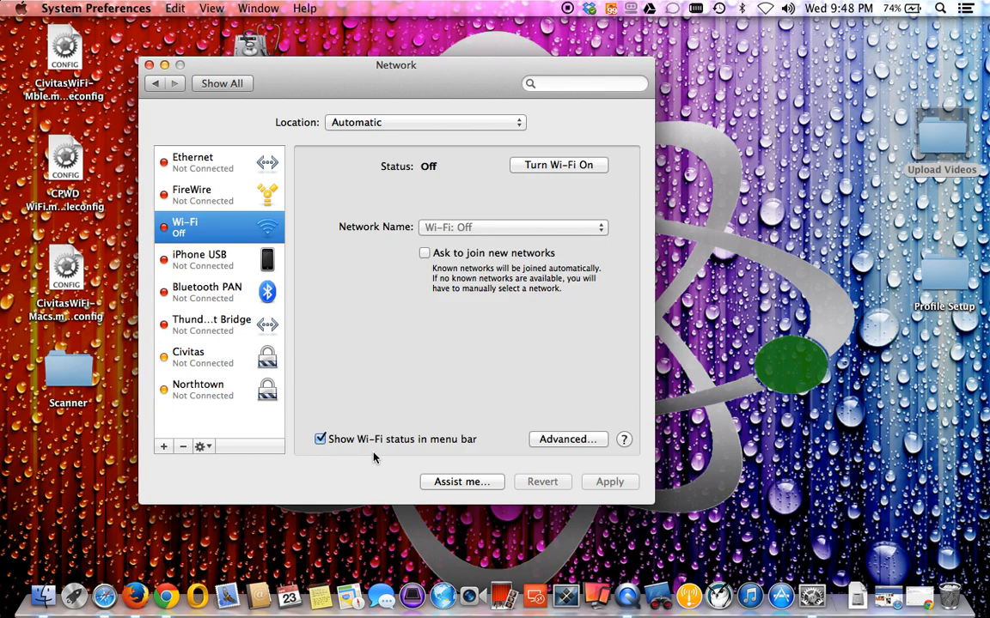
Search Spotlight for "keychain", open Keychain Access and list the Local Items keychain
{"action": "left_click", "coordinate": [939, 8]}
{"action": "type", "text": "key"}
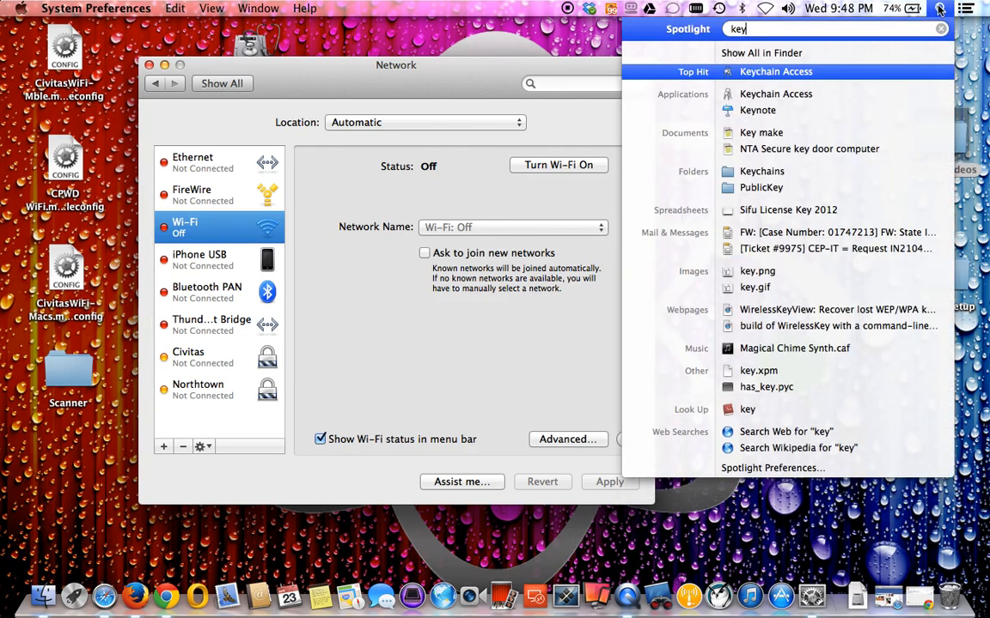
{"action": "type", "text": "cha"}
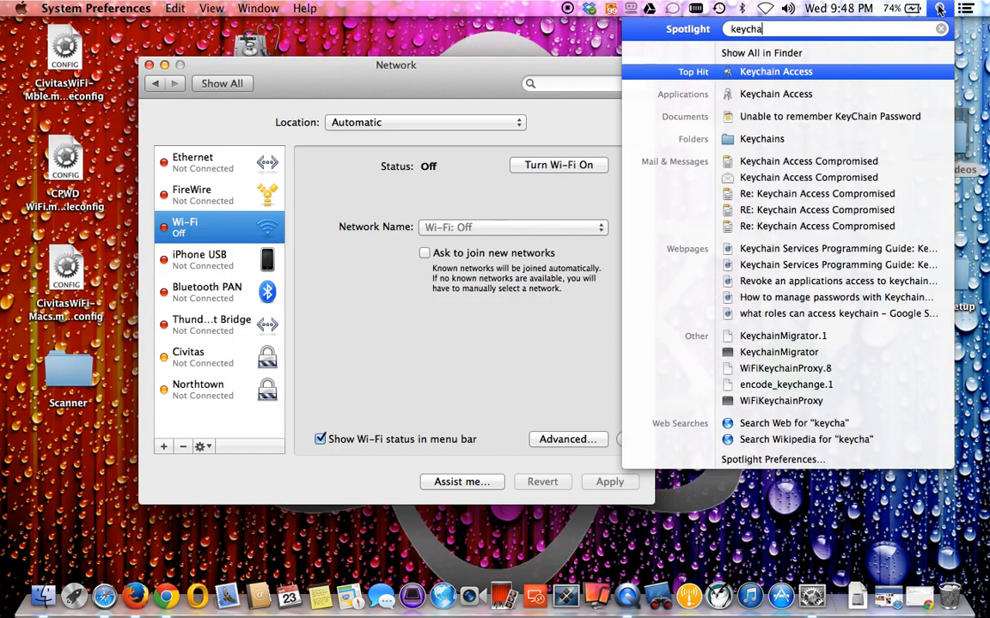
{"action": "type", "text": "in"}
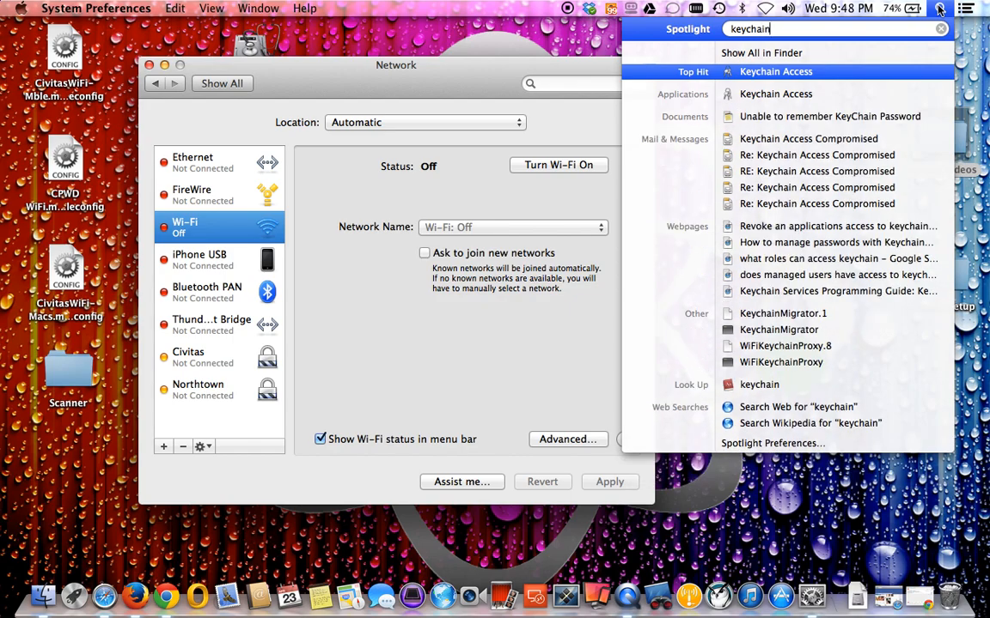
{"action": "key", "text": "Return"}
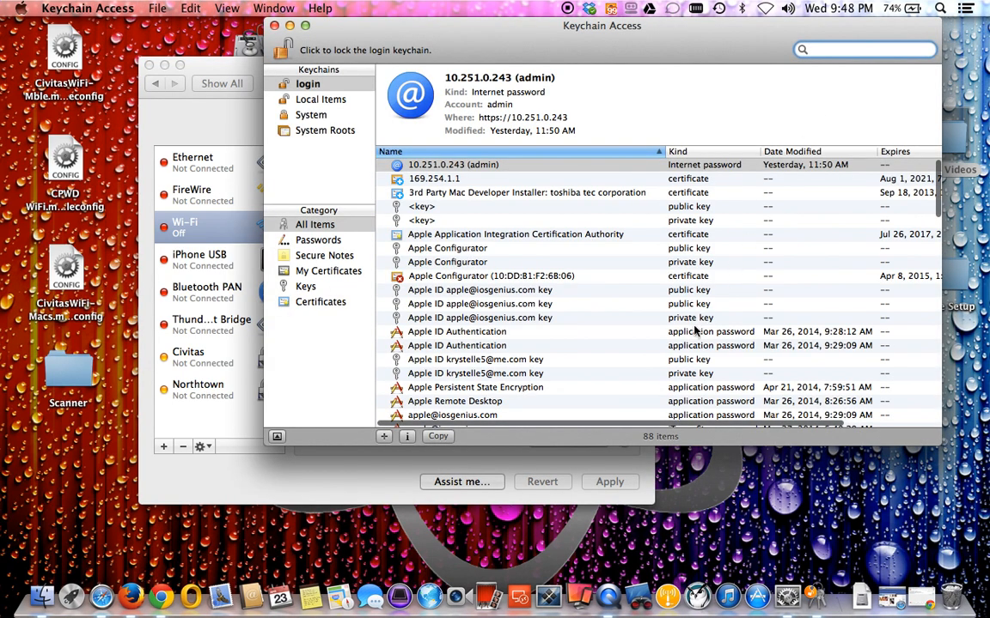
{"action": "left_click", "coordinate": [304, 98]}
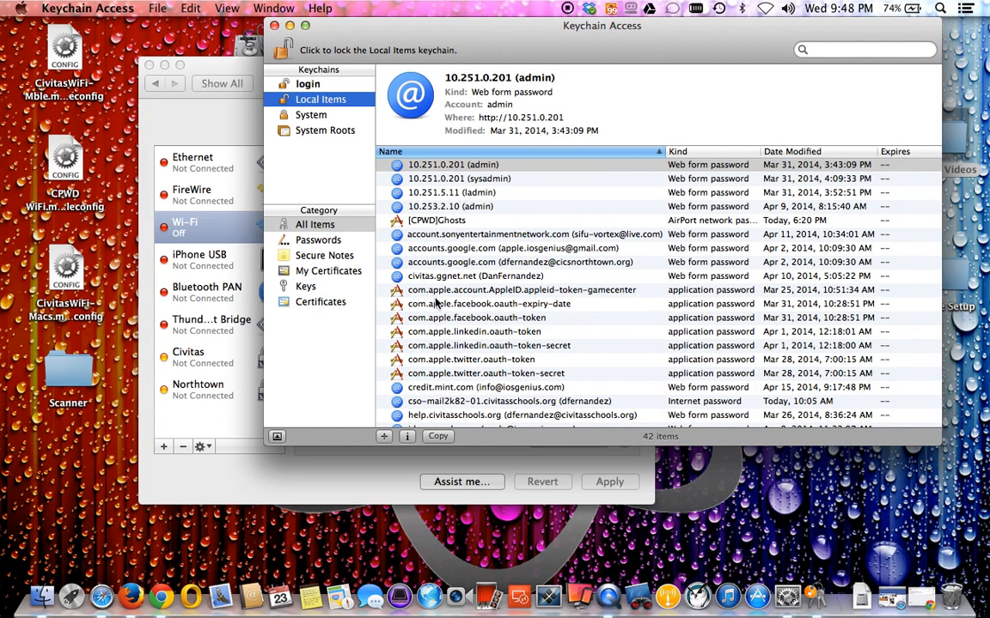
Reveal the saved Wi-Fi password of the [CPWD]Ghosts item by entering the keychain password, and close the item's details
{"action": "left_click", "coordinate": [441, 221]}
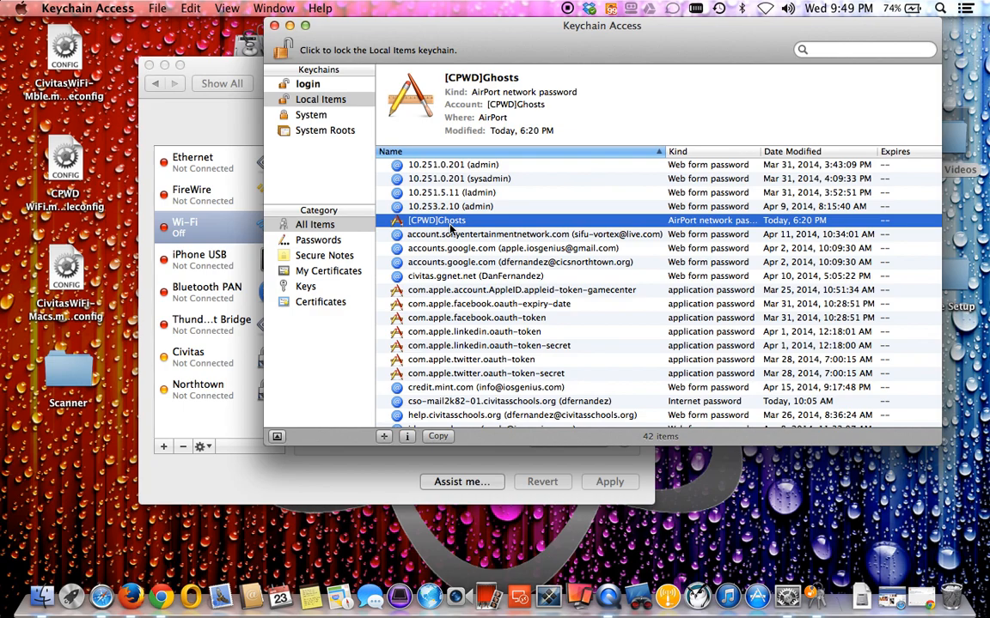
{"action": "double_click", "coordinate": [450, 222]}
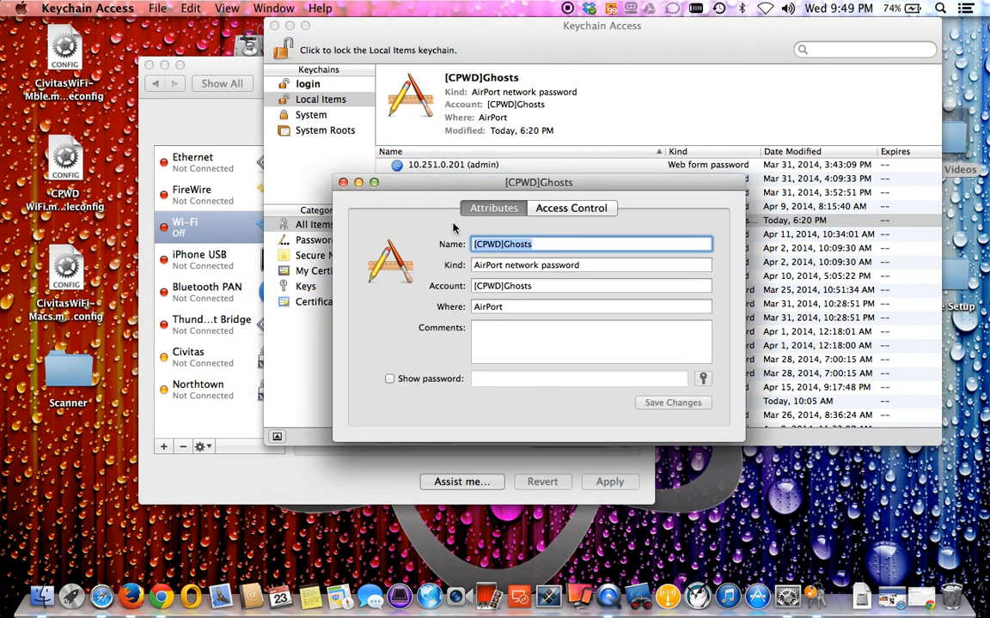
{"action": "left_click", "coordinate": [389, 378]}
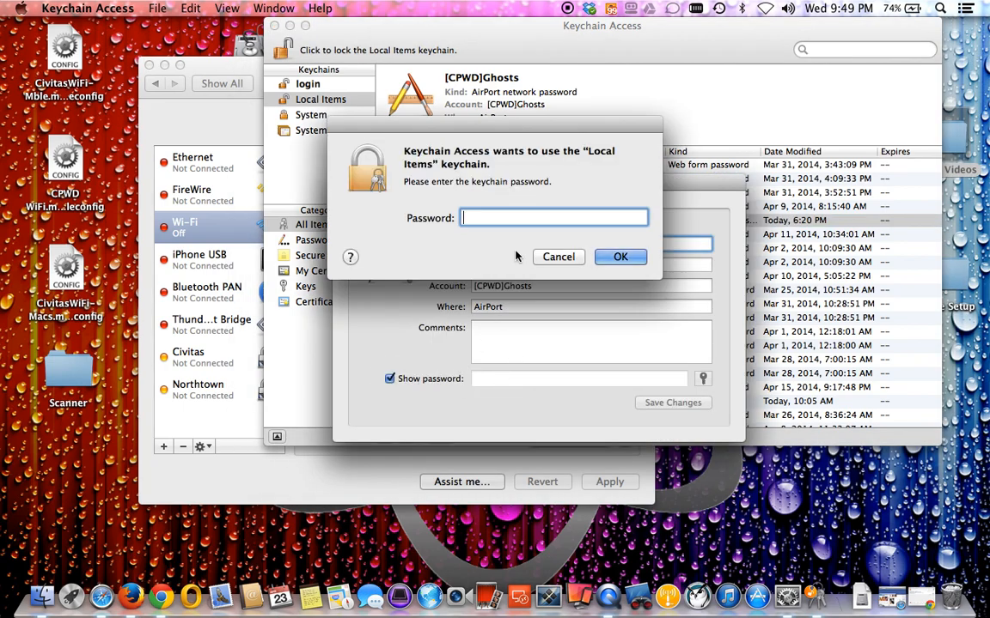
{"action": "type", "text": "•••••••••••"}
{"action": "key", "text": "Return"}
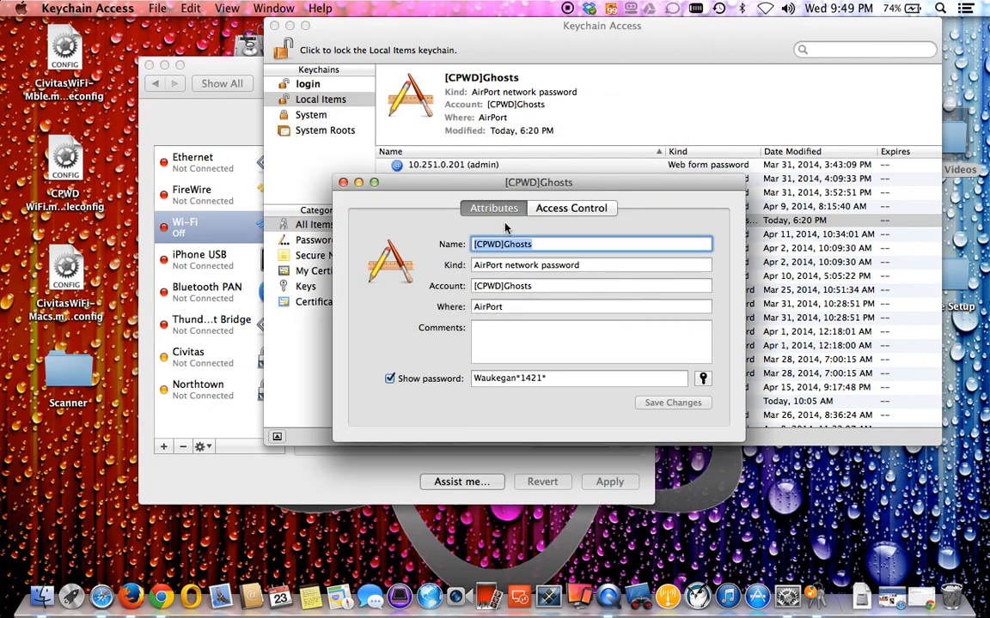
{"action": "left_click", "coordinate": [554, 379]}
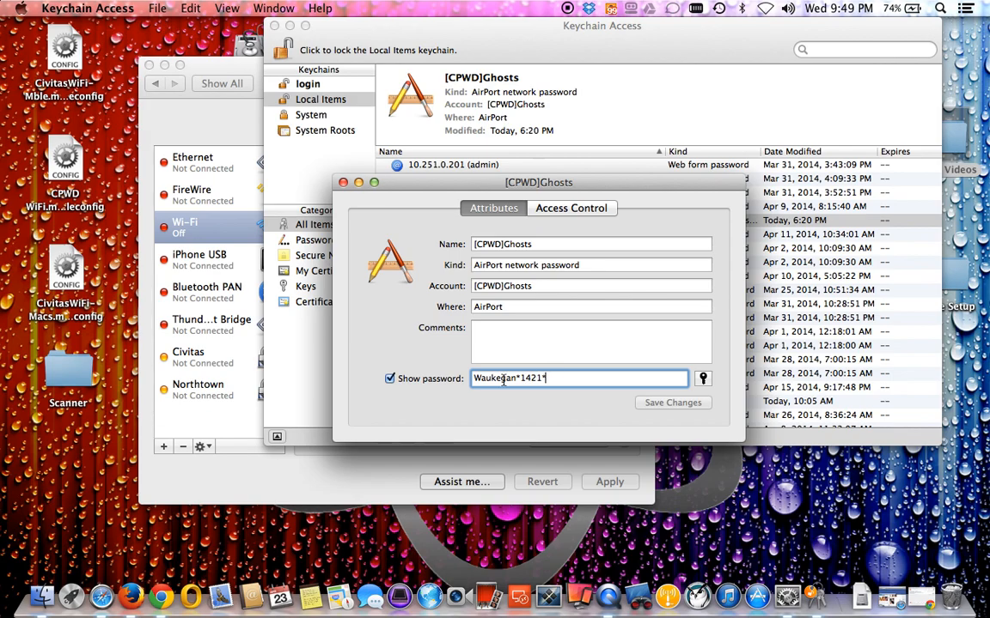
{"action": "left_click_drag", "start_coordinate": [554, 379], "coordinate": [395, 378]}
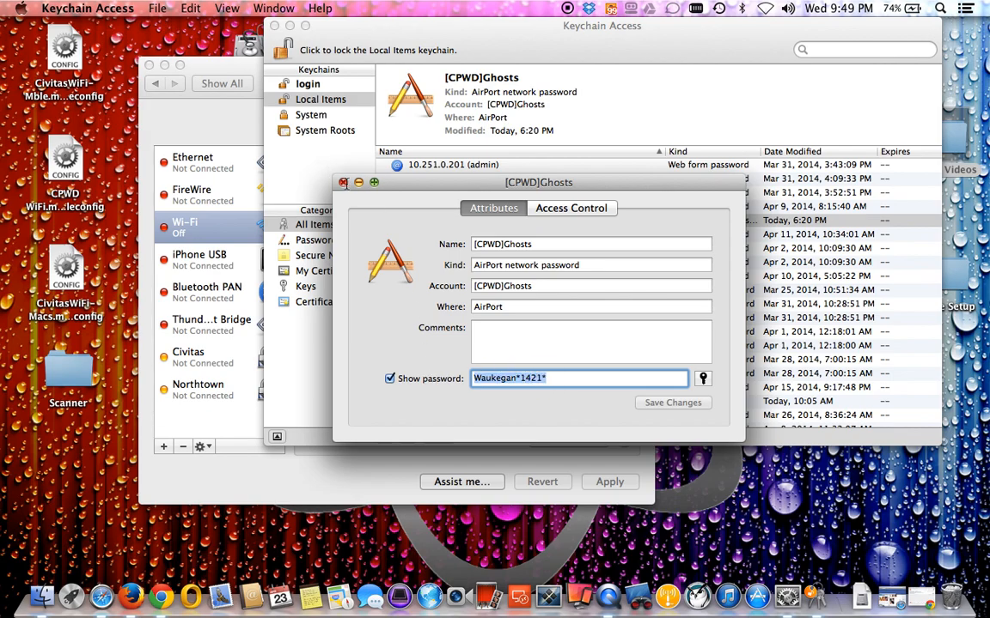
{"action": "left_click", "coordinate": [312, 169]}
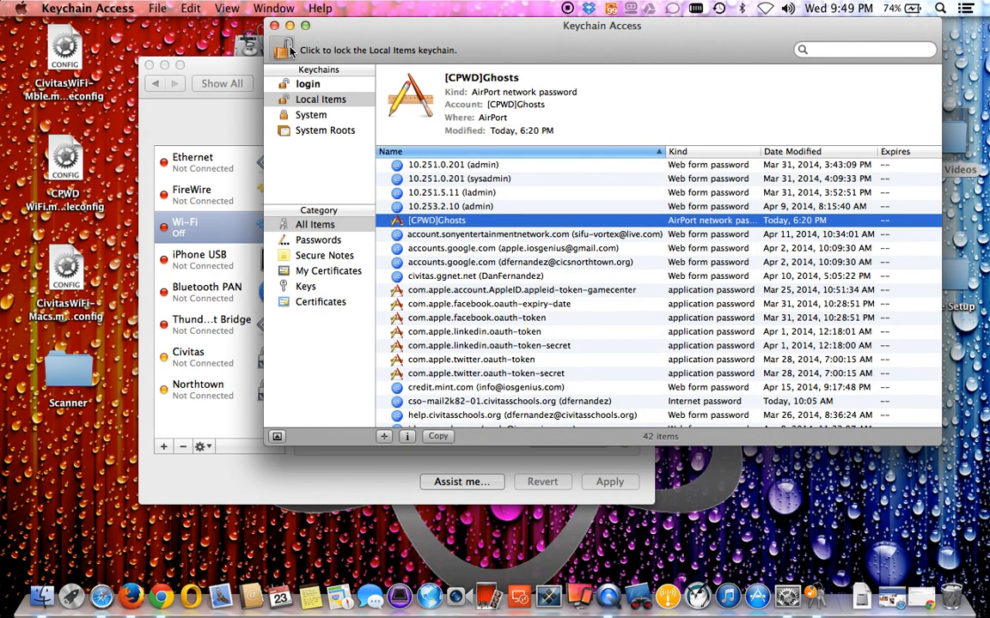
Remove [CPWD]Ghosts from the preferred Wi-Fi networks in the Network preferences and accept the list
{"action": "left_click", "coordinate": [194, 119]}
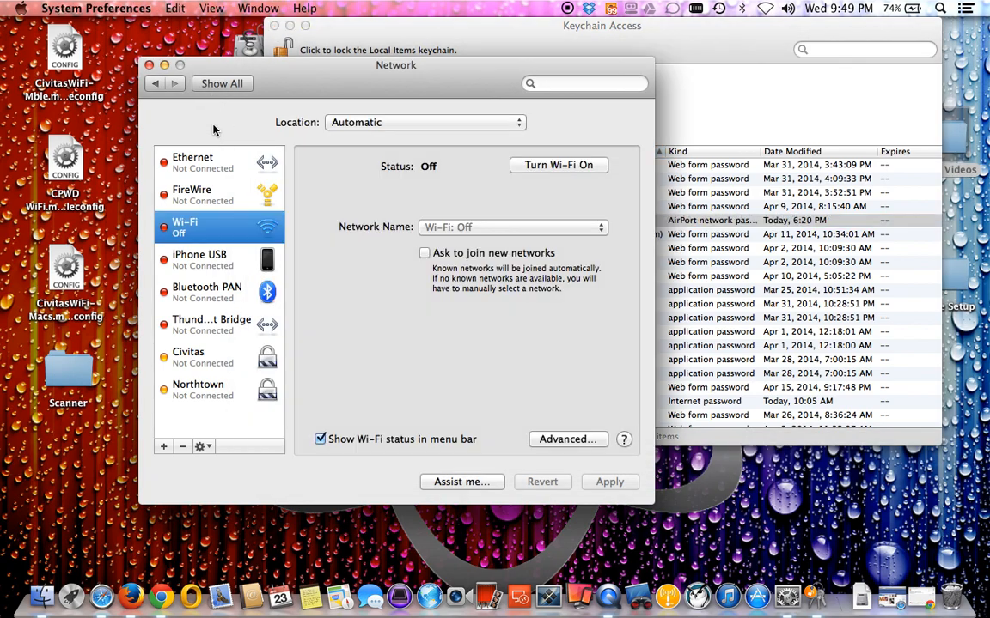
{"action": "left_click", "coordinate": [565, 439]}
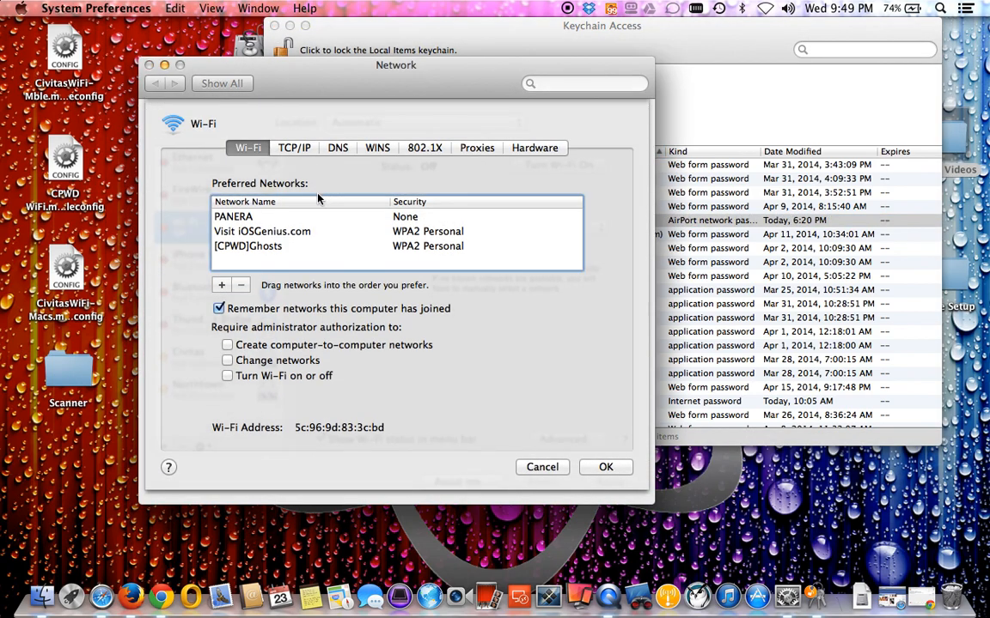
{"action": "left_click", "coordinate": [257, 247]}
{"action": "left_click", "coordinate": [241, 285]}
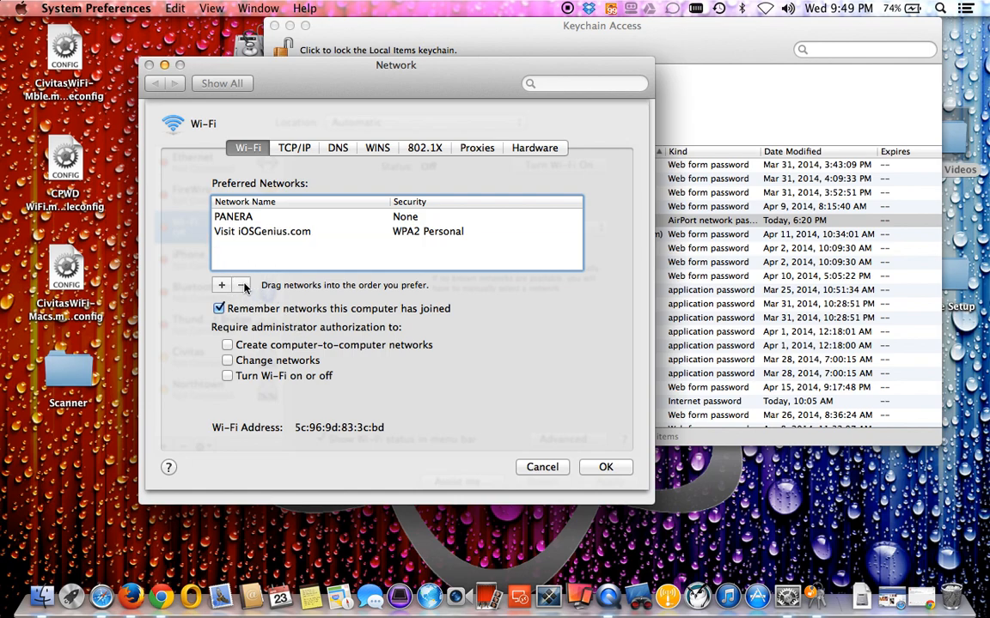
{"action": "left_click", "coordinate": [606, 469]}
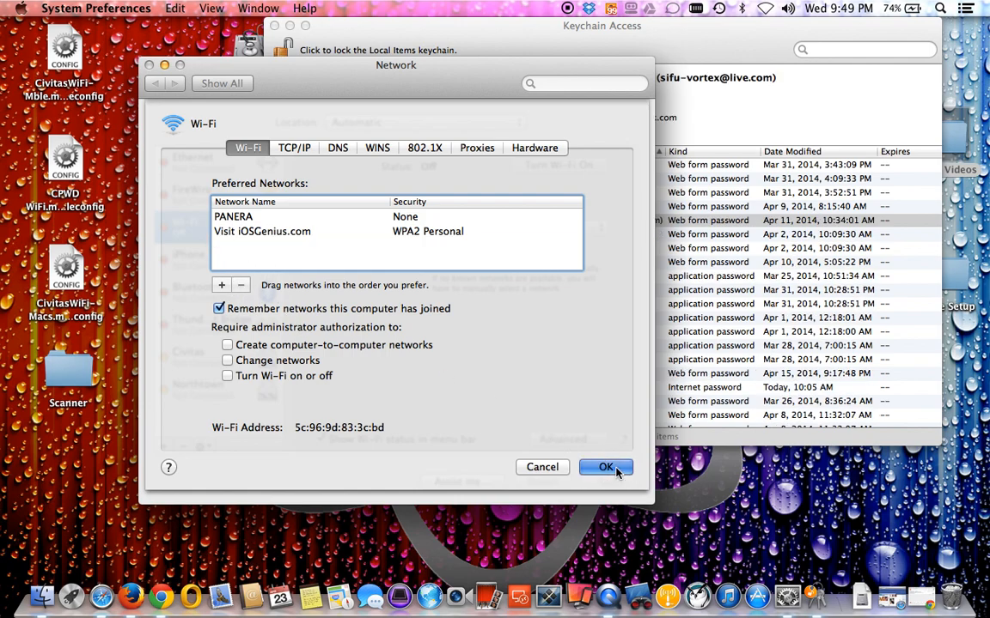
Check the Local Items keychain in Keychain Access for the [CPWD]Ghosts entry
{"action": "left_click", "coordinate": [760, 126]}
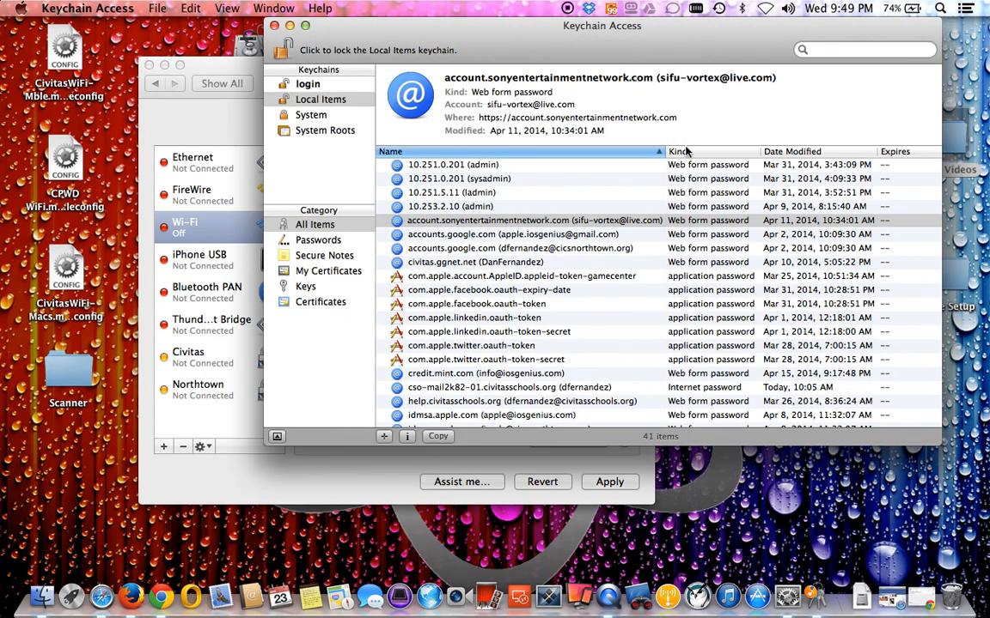
{"action": "left_click", "coordinate": [437, 230]}
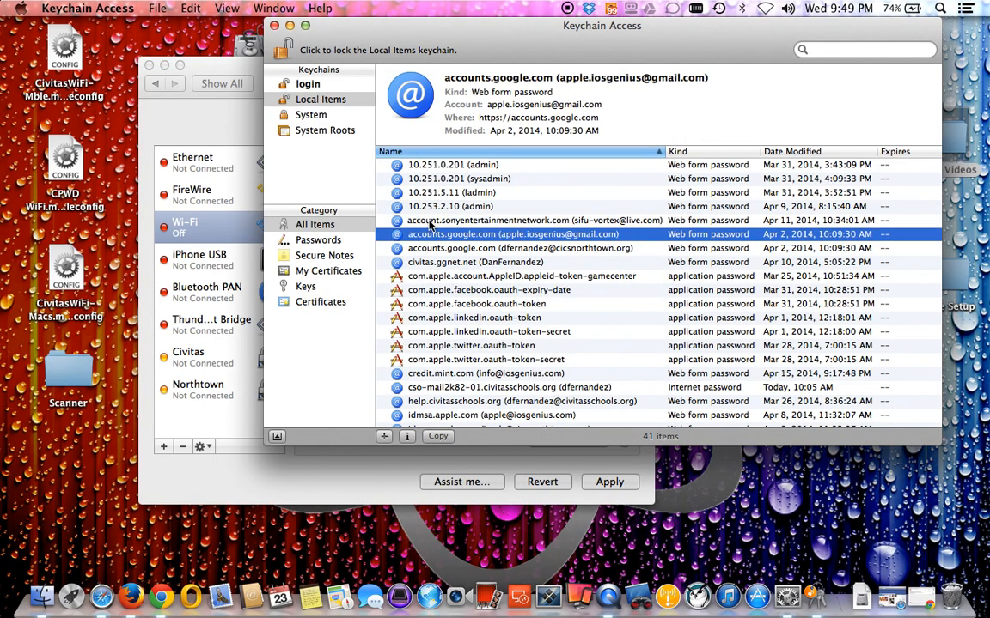
{"action": "left_click", "coordinate": [434, 222]}
{"action": "left_click", "coordinate": [434, 233]}
Show the full name of the CPWD WiFi.mobileconfig profile on the desktop without renaming it
{"action": "left_click", "coordinate": [182, 105]}
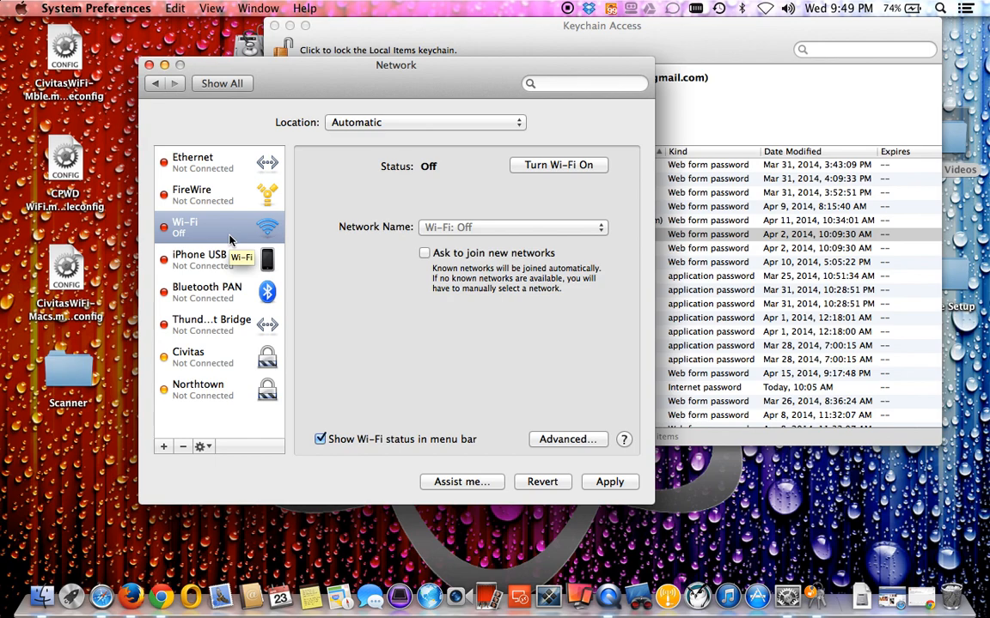
{"action": "left_click", "coordinate": [65, 158]}
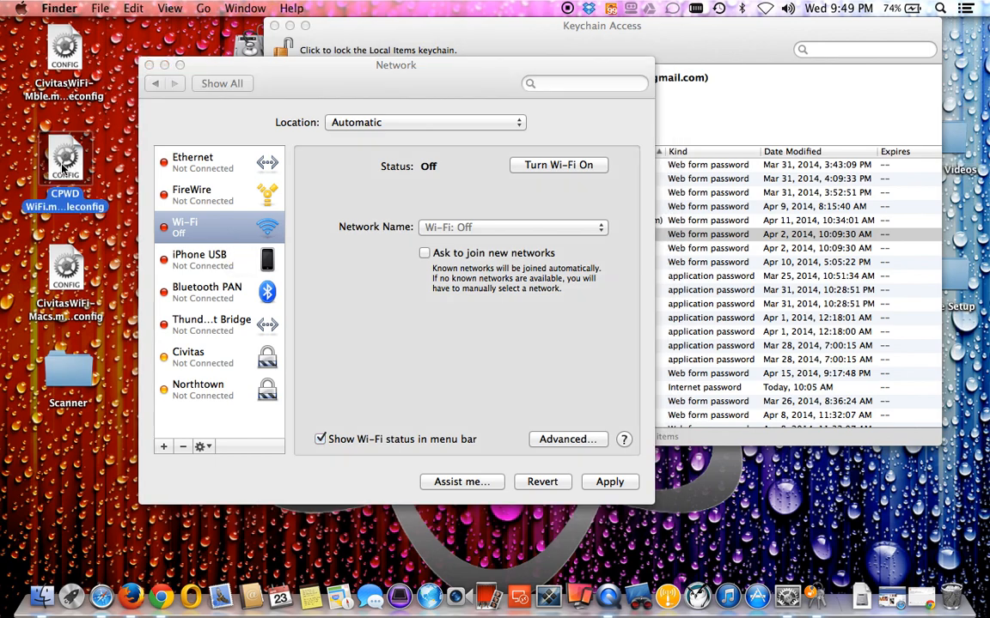
{"action": "mouse_move", "coordinate": [64, 158]}
{"action": "left_mouse_down"}
{"action": "mouse_move", "coordinate": [44, 125]}
{"action": "mouse_move", "coordinate": [64, 158]}
{"action": "left_mouse_up"}
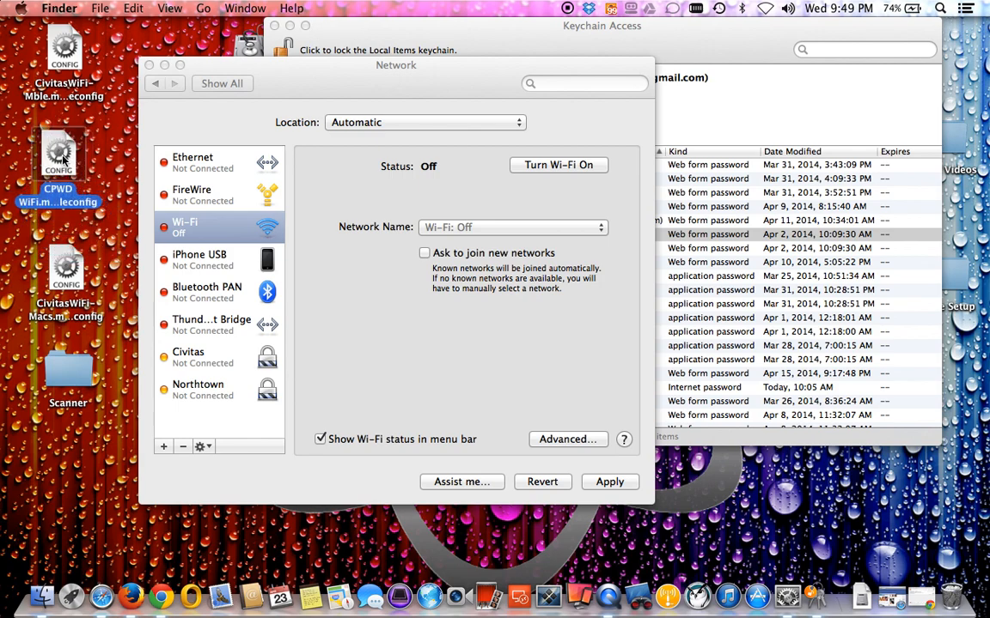
{"action": "left_click", "coordinate": [55, 182]}
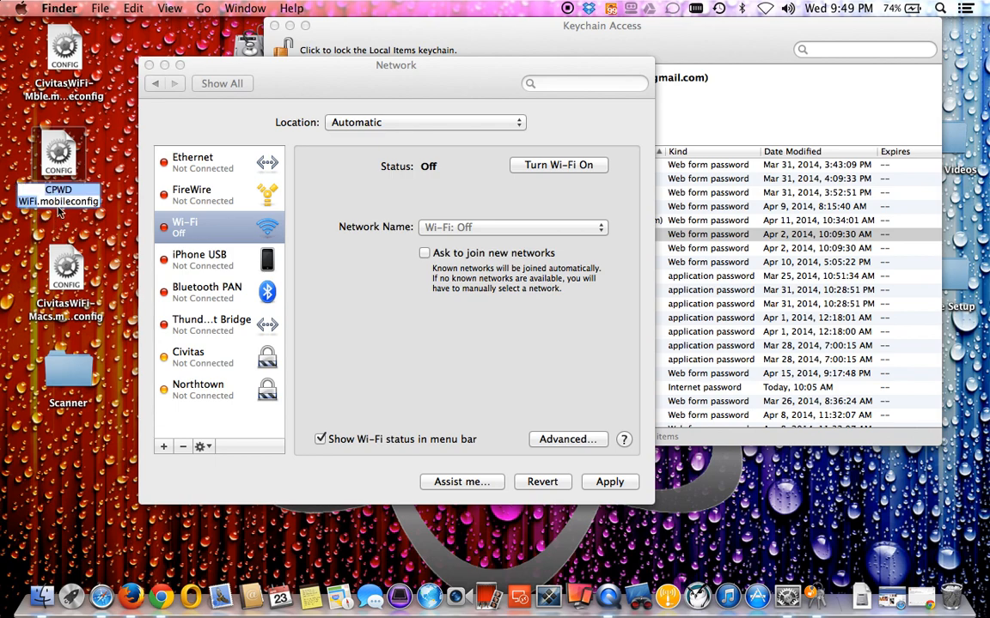
{"action": "left_click", "coordinate": [108, 146]}
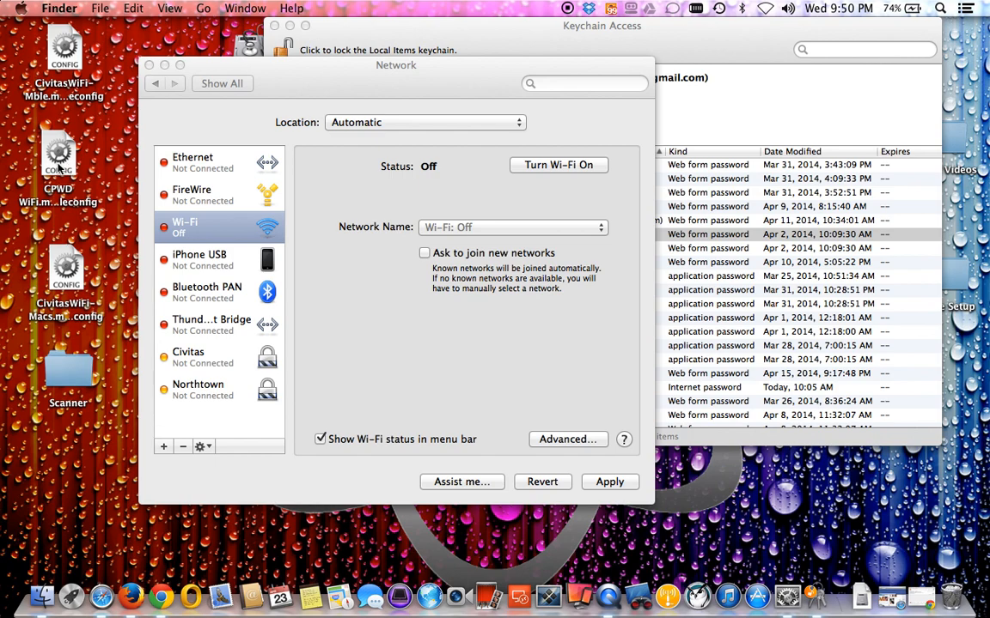
Close the Network preferences, applying the pending changes, and close the Keychain Access window
{"action": "left_click", "coordinate": [148, 64]}
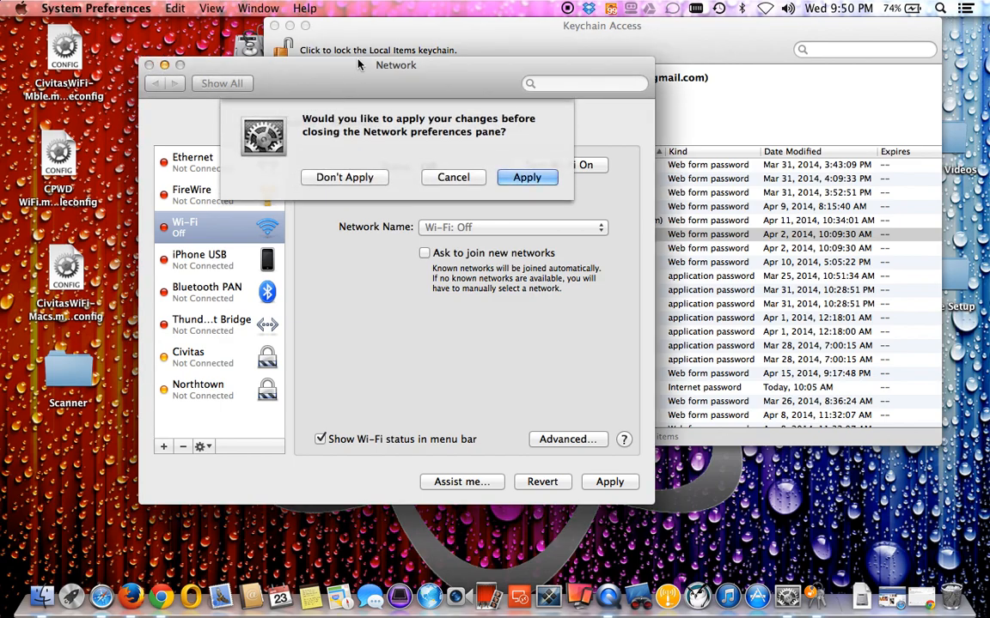
{"action": "left_click", "coordinate": [526, 177]}
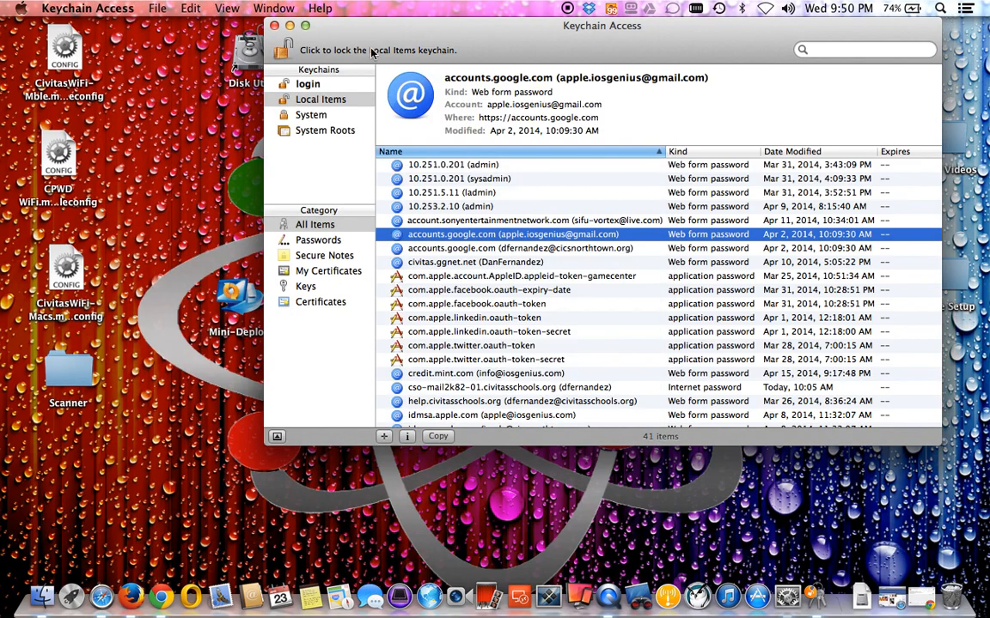
{"action": "key", "text": "super+w"}
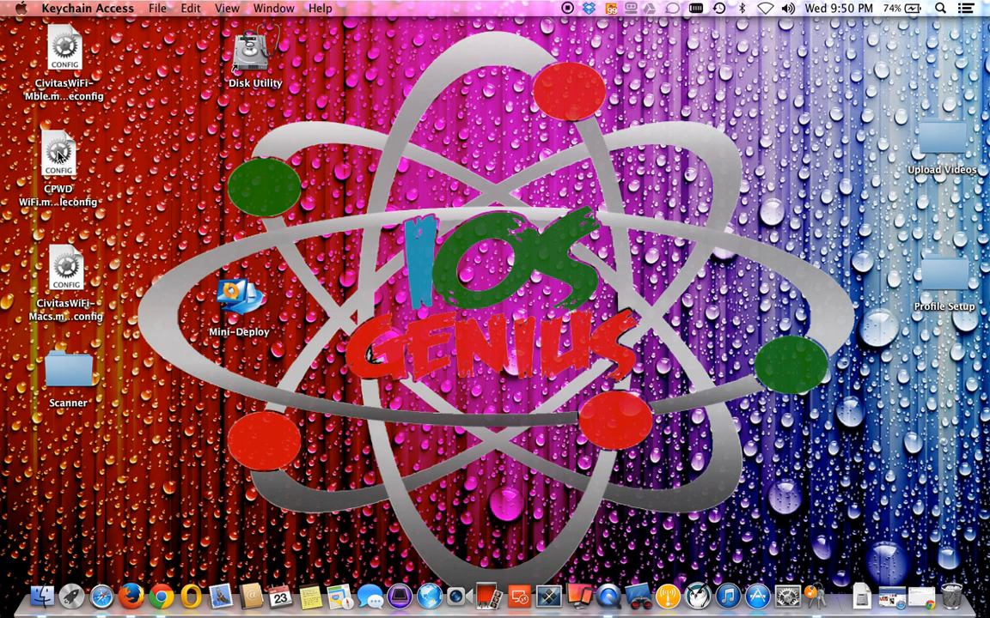
{"action": "left_click", "coordinate": [764, 8]}
{"action": "left_click", "coordinate": [784, 42]}
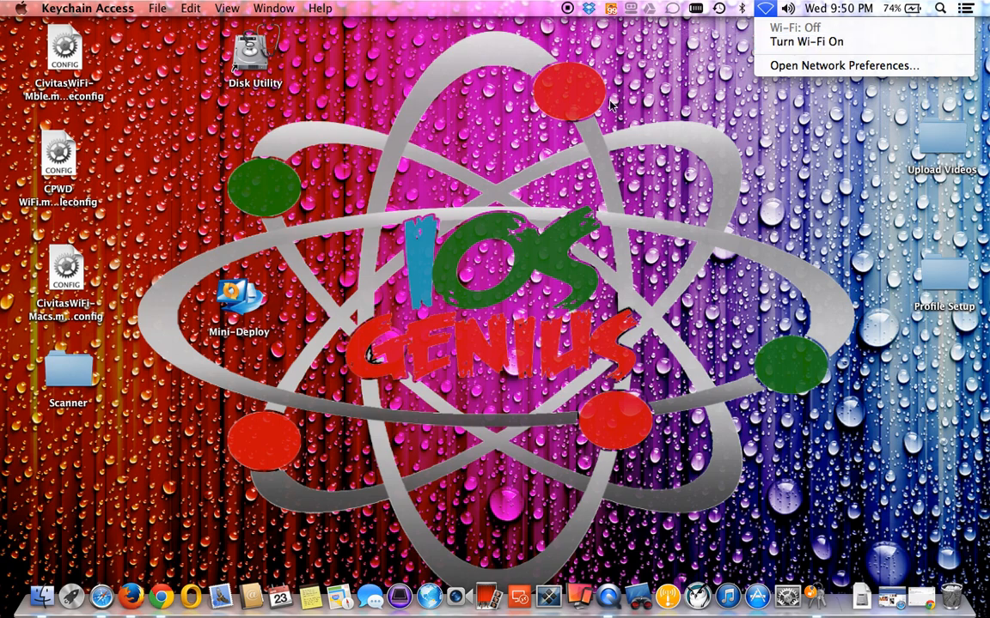
{"action": "left_click", "coordinate": [155, 225]}
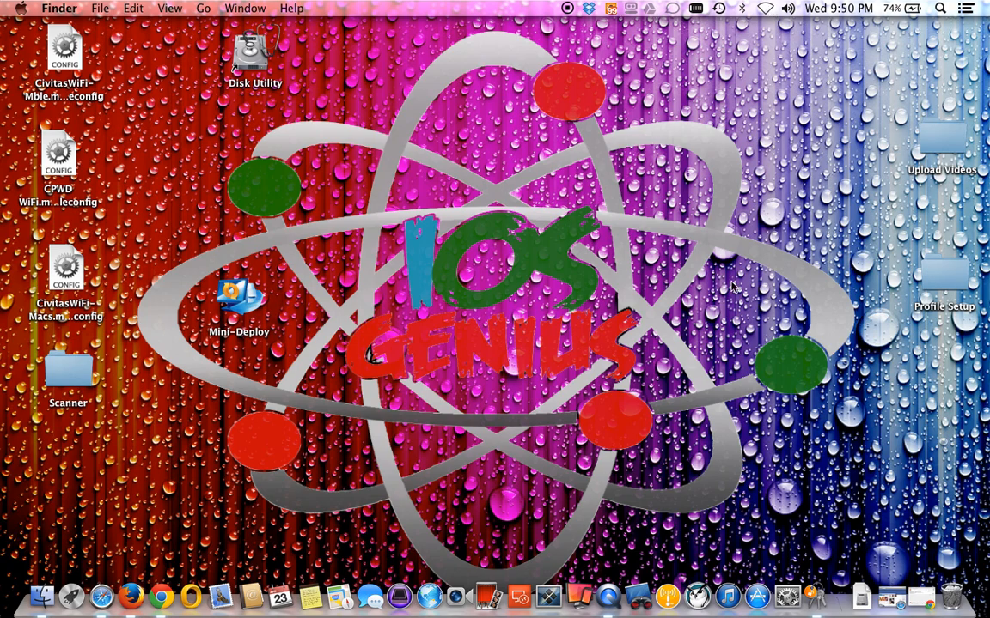
Review the status of the Ethernet, FireWire and iPhone USB services in the Network preferences, and close the window
{"action": "left_click", "coordinate": [764, 9]}
{"action": "left_click", "coordinate": [783, 67]}
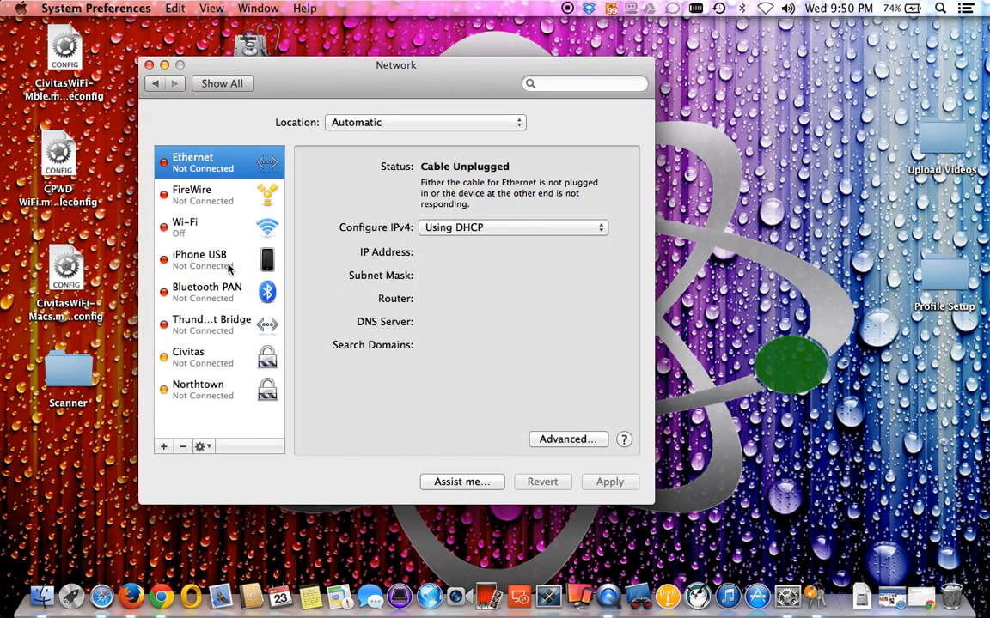
{"action": "left_click", "coordinate": [197, 193]}
{"action": "left_click", "coordinate": [207, 165]}
{"action": "left_click", "coordinate": [185, 181]}
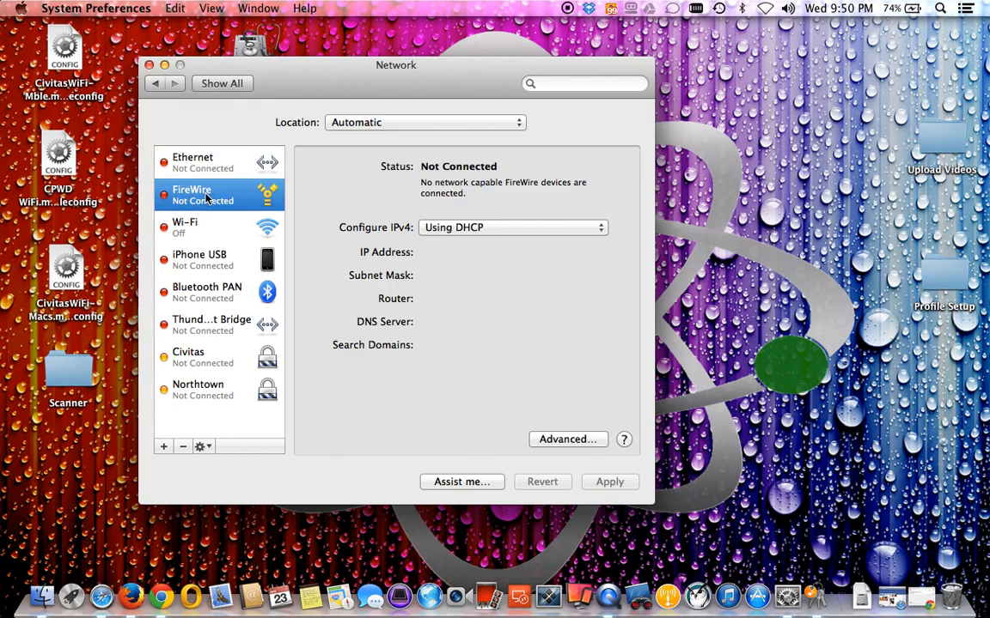
{"action": "left_click", "coordinate": [203, 263]}
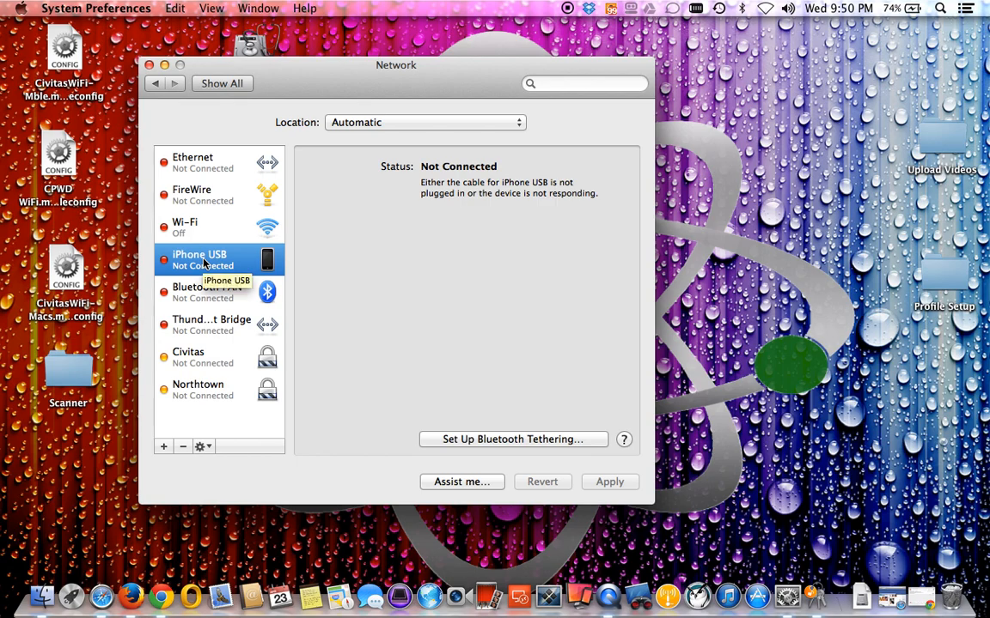
{"action": "left_click", "coordinate": [147, 65]}
Switch to Safari and try to load google.com to test the Internet connection
{"action": "left_click", "coordinate": [102, 597]}
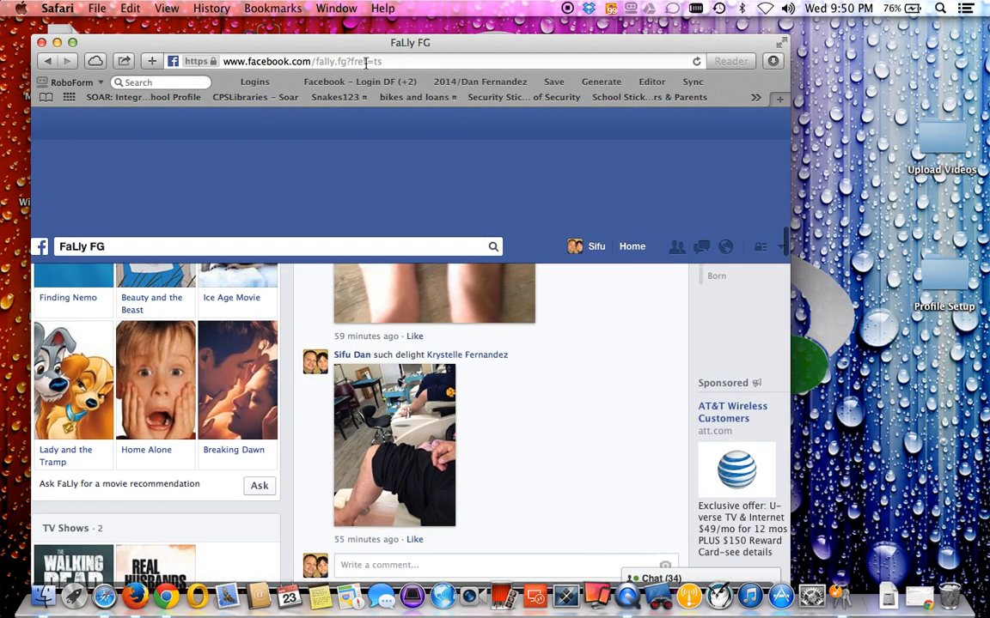
{"action": "left_click", "coordinate": [333, 61]}
{"action": "key", "text": "BackSpace"}
{"action": "type", "text": "google.com"}
{"action": "key", "text": "Return"}
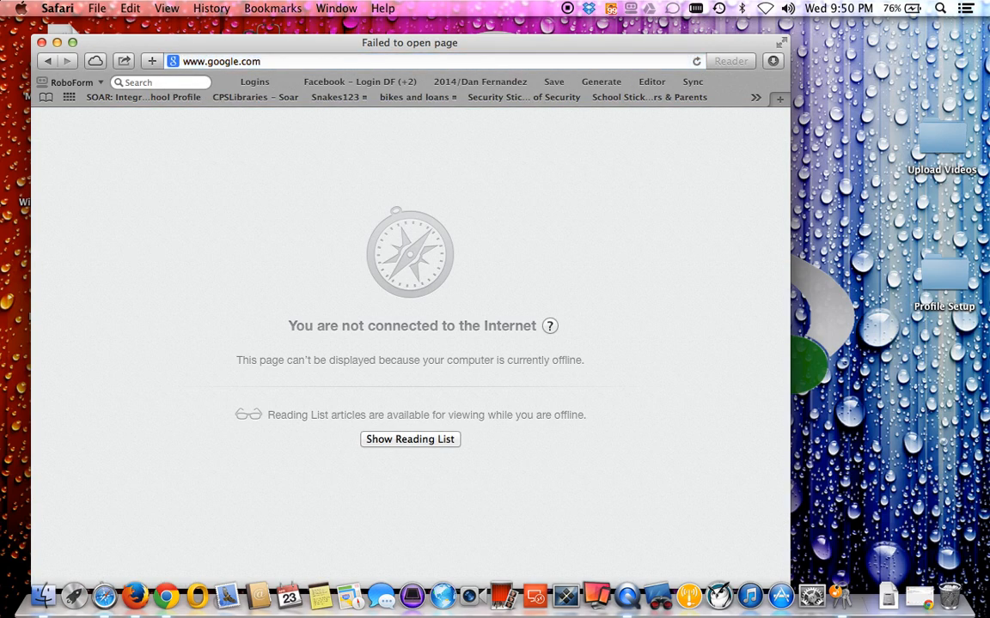
Try to load yahoo.com as a second connection test, and close the browser window
{"action": "left_click", "coordinate": [274, 61]}
{"action": "type", "text": "yahp"}
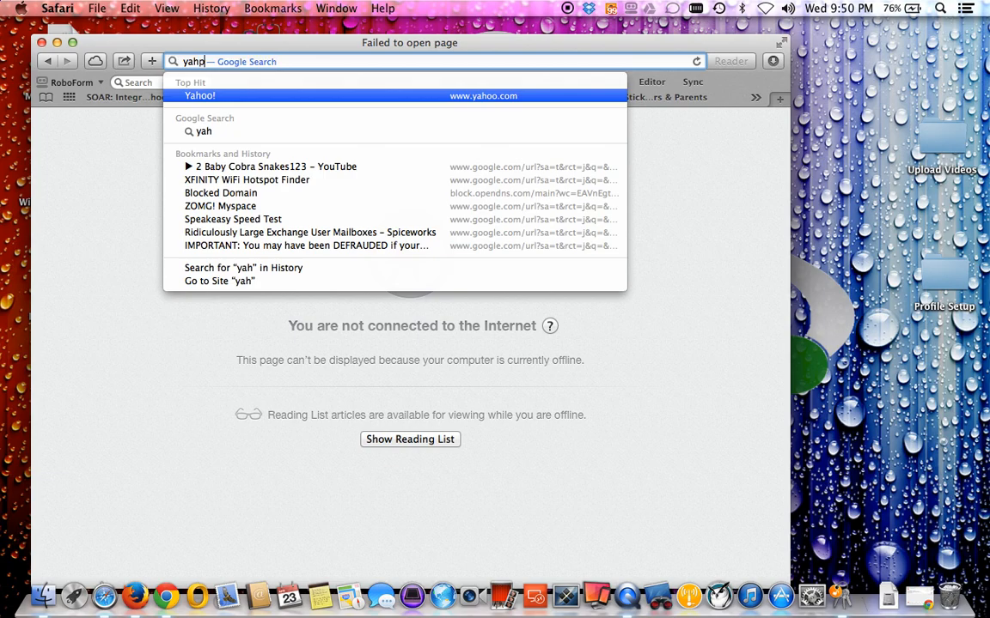
{"action": "key", "text": "BackSpace"}
{"action": "type", "text": "oo.co"}
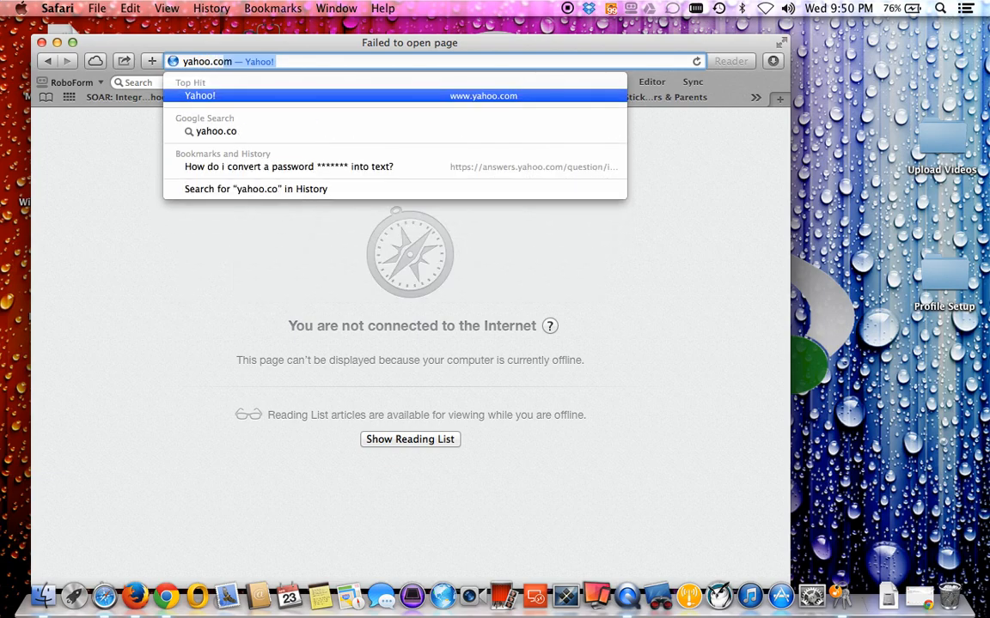
{"action": "key", "text": "Return"}
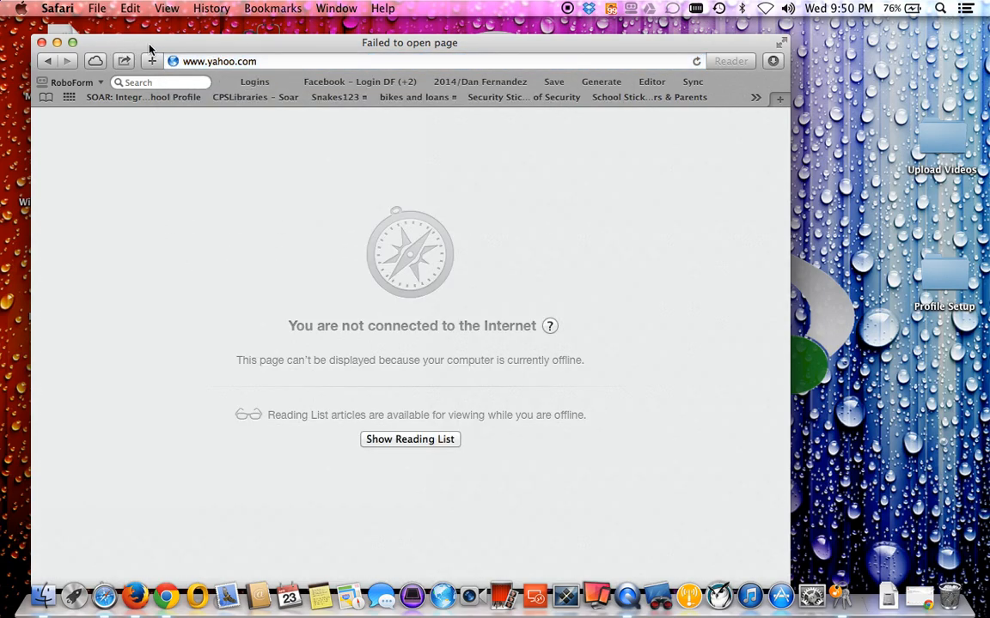
{"action": "left_click", "coordinate": [41, 43]}
Open the CPWD WiFi.mobileconfig profile from the desktop and move its install window clear of the desktop files
{"action": "left_click", "coordinate": [59, 166]}
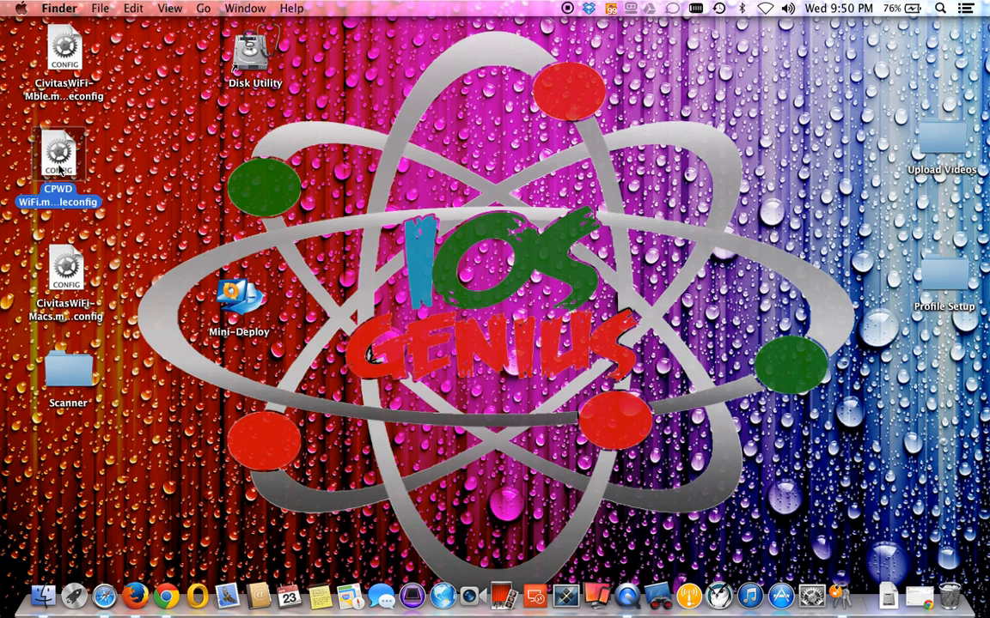
{"action": "double_click", "coordinate": [59, 169]}
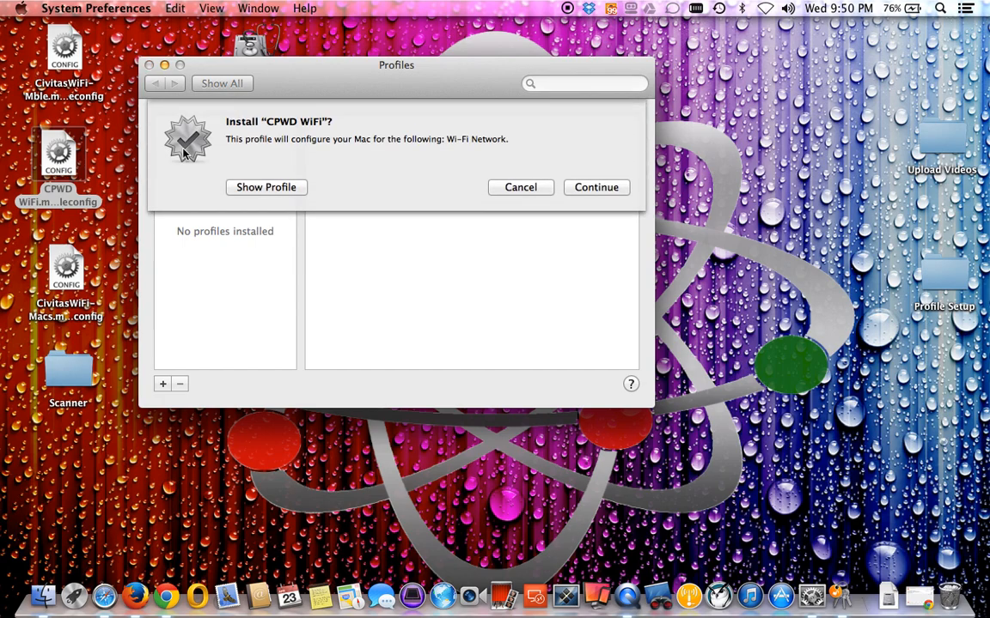
{"action": "left_click_drag", "start_coordinate": [416, 83], "coordinate": [503, 137]}
{"action": "mouse_move", "coordinate": [62, 151]}
{"action": "left_mouse_down"}
{"action": "mouse_move", "coordinate": [80, 155]}
{"action": "mouse_move", "coordinate": [71, 163]}
{"action": "left_mouse_up"}
{"action": "left_click_drag", "start_coordinate": [69, 165], "coordinate": [76, 163]}
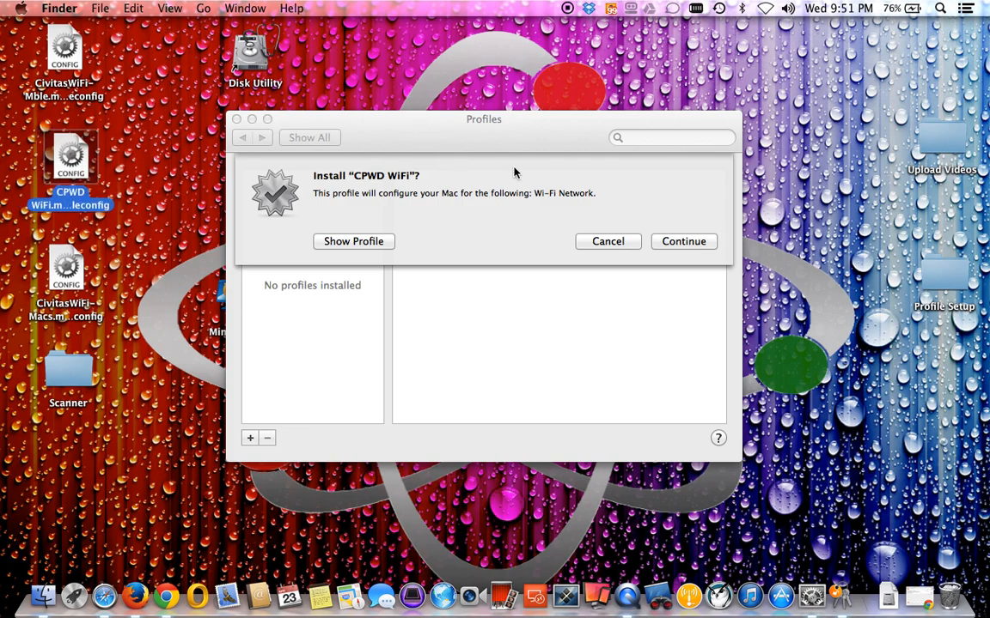
{"action": "left_click", "coordinate": [544, 172]}
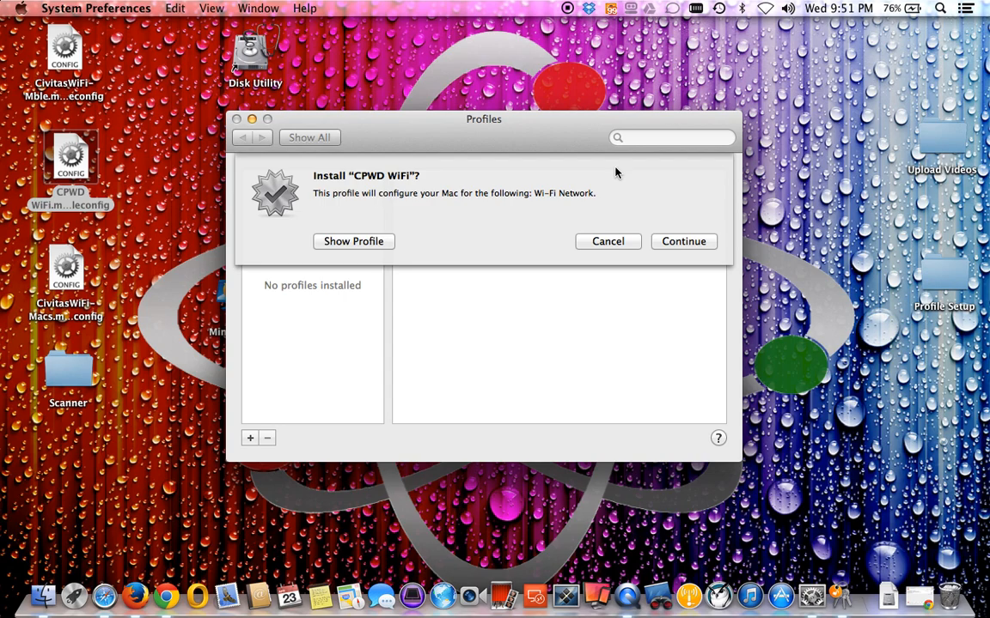
Review the CPWD WiFi profile's signature, received date and Wi-Fi network details, checking today's date, and hide the details again
{"action": "left_click", "coordinate": [354, 242]}
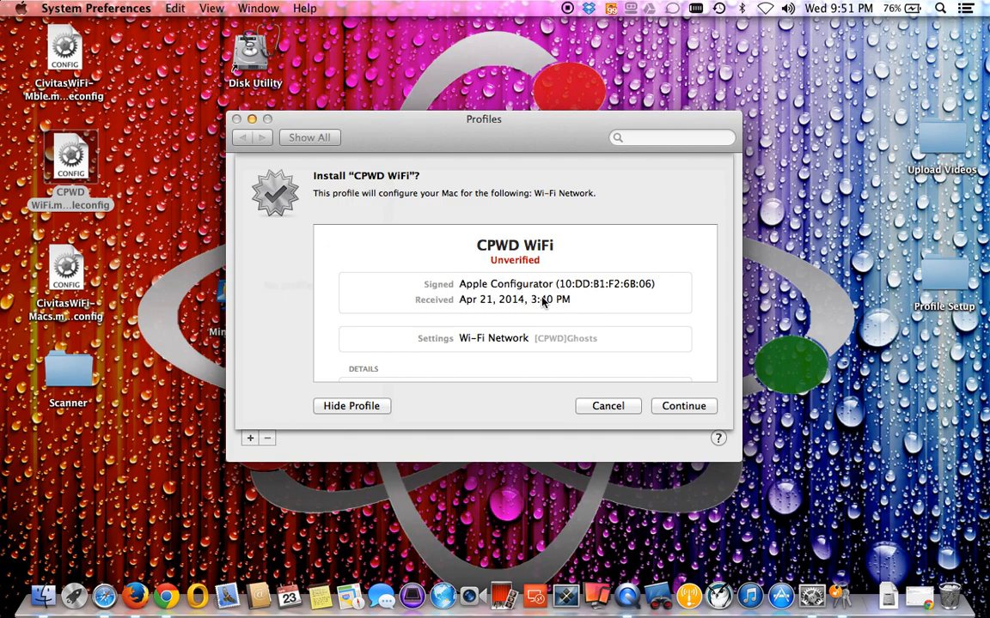
{"action": "left_click", "coordinate": [846, 8]}
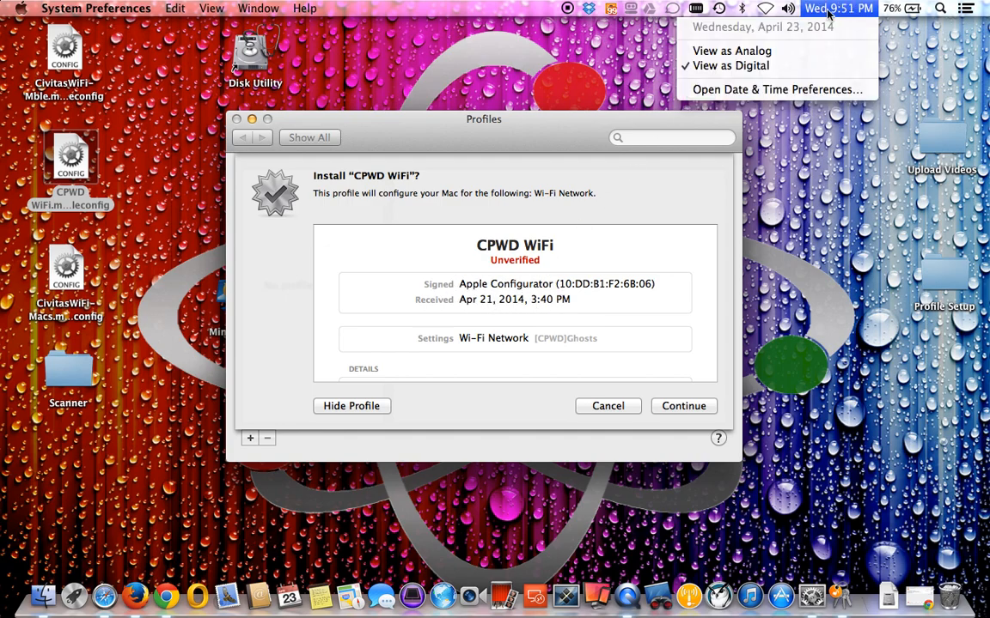
{"action": "left_click", "coordinate": [470, 307]}
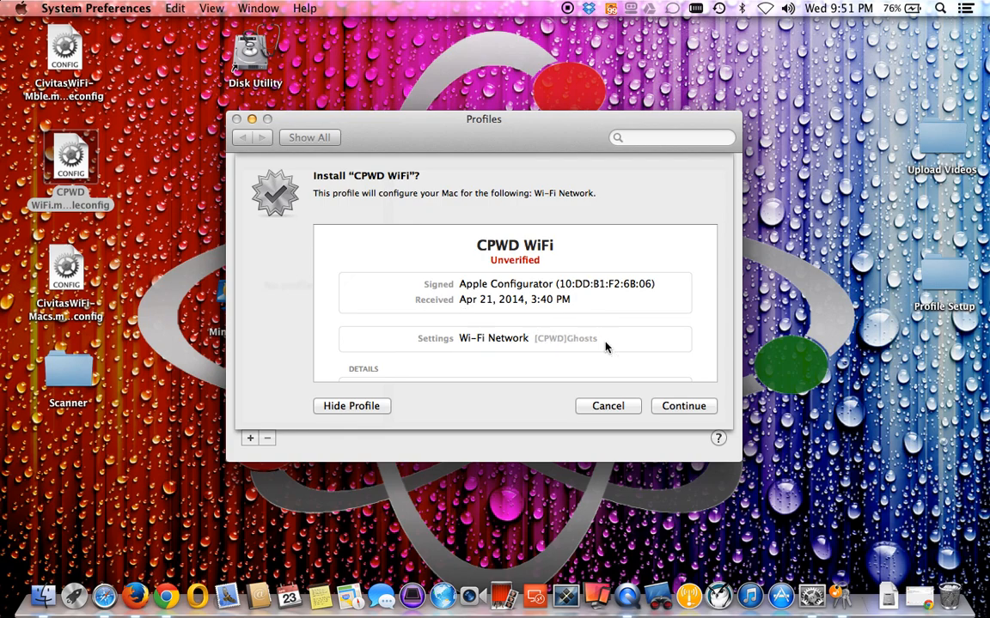
{"action": "left_click", "coordinate": [360, 369]}
{"action": "scroll", "coordinate": [400, 347], "scroll_direction": "down", "scroll_amount": 3}
{"action": "scroll", "coordinate": [398, 347], "scroll_direction": "down", "scroll_amount": 2}
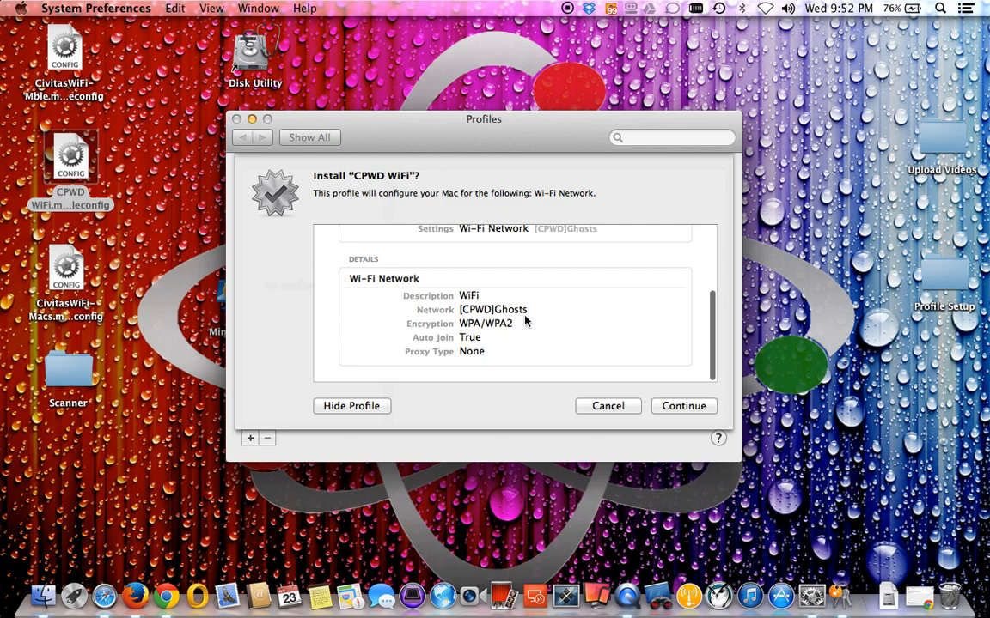
{"action": "left_click", "coordinate": [371, 407]}
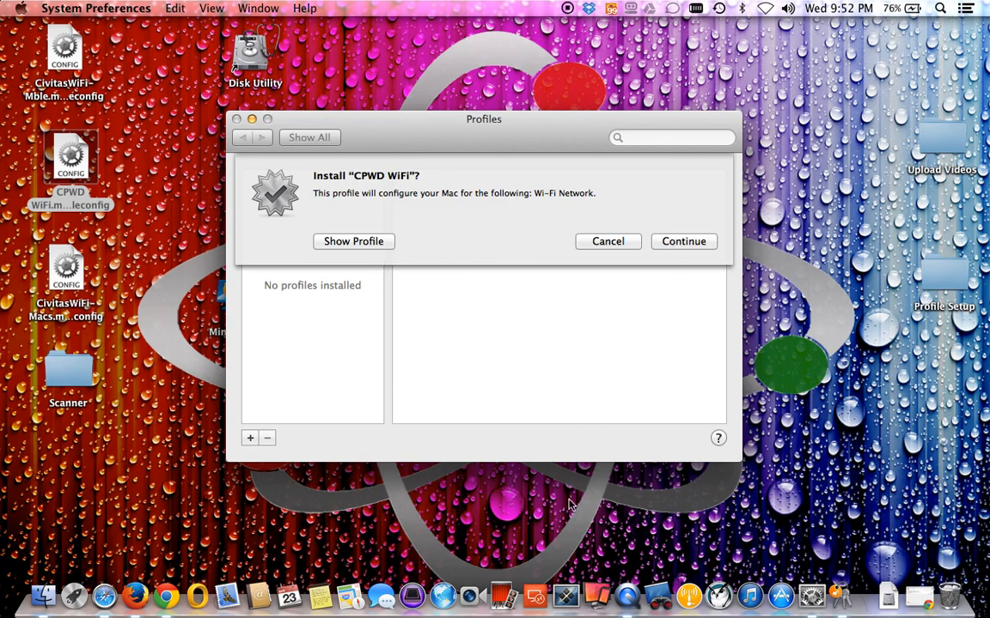
Cancel the CPWD WiFi profile installation, look over the available System Preferences panes, and quit System Preferences
{"action": "left_click", "coordinate": [611, 243]}
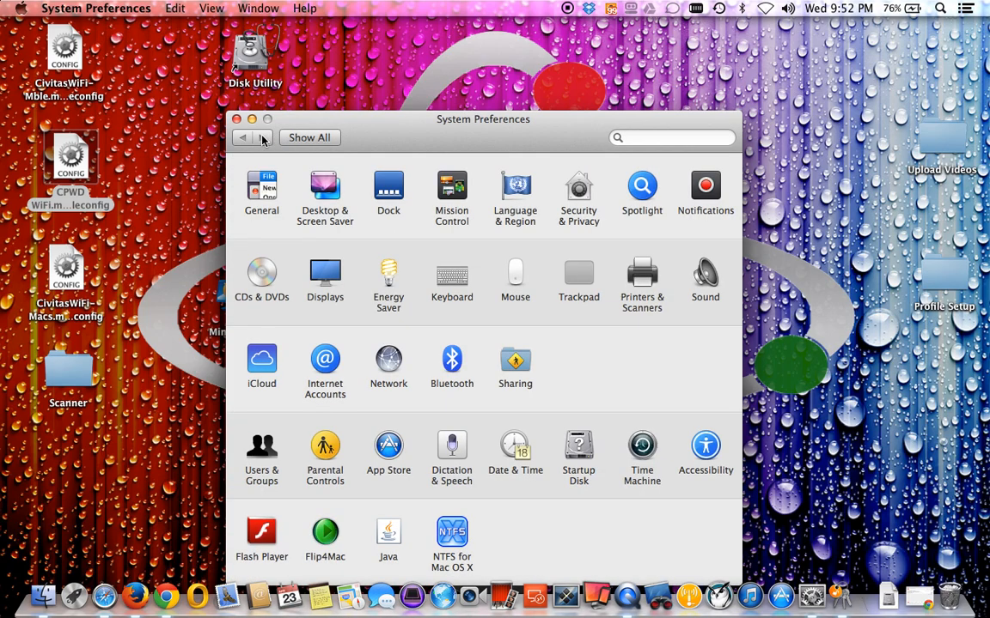
{"action": "left_click_drag", "start_coordinate": [523, 134], "coordinate": [561, 72]}
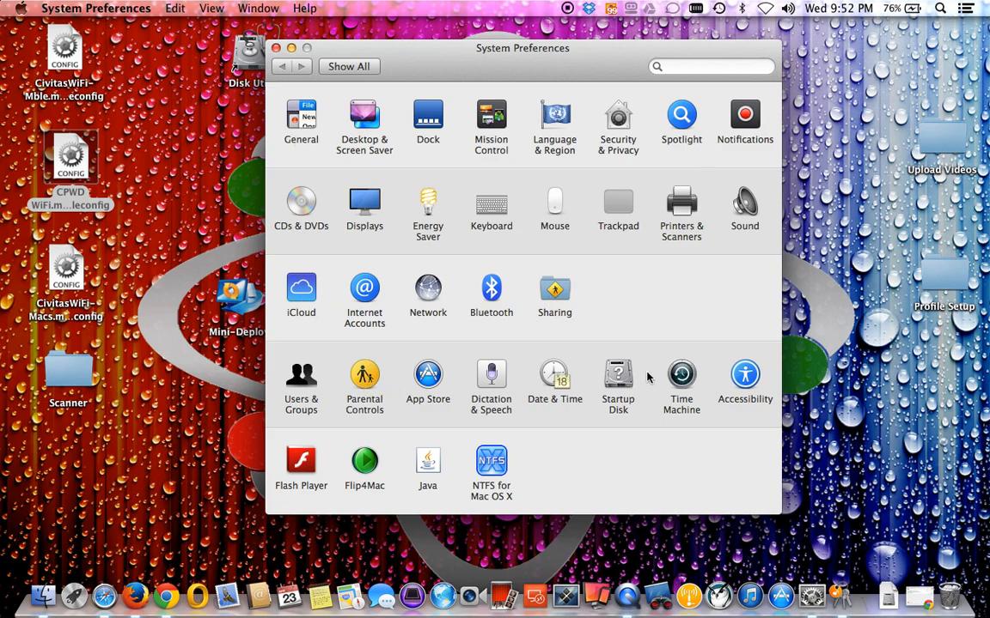
{"action": "left_click", "coordinate": [485, 466]}
{"action": "key", "text": "super+q"}
Install the CPWD WiFi.mobileconfig profile from the desktop after checking its unverified-profile details, and close the Profiles window
{"action": "double_click", "coordinate": [72, 163]}
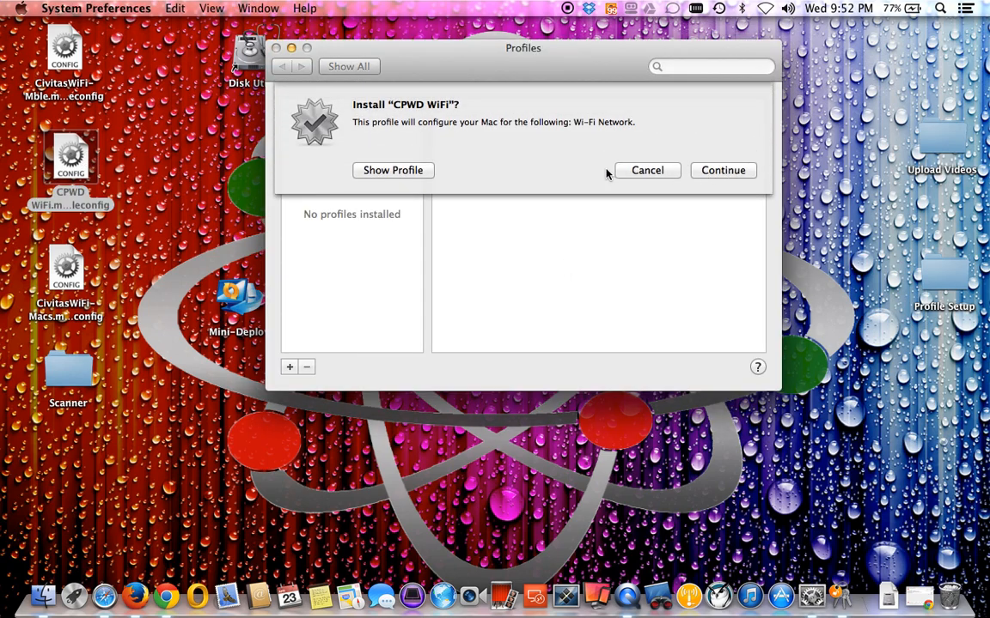
{"action": "left_click", "coordinate": [735, 174]}
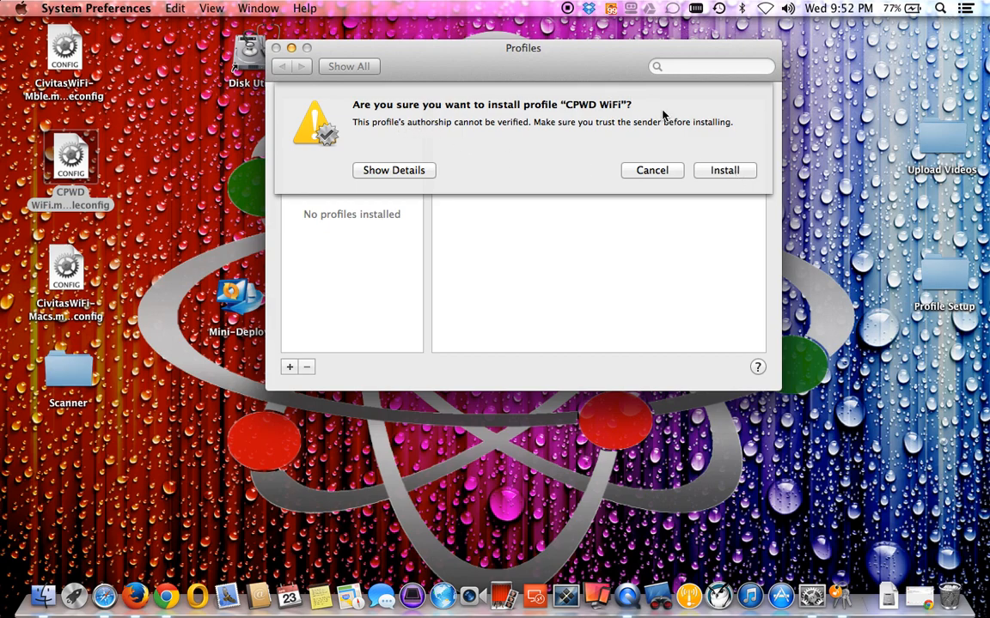
{"action": "left_click", "coordinate": [413, 172]}
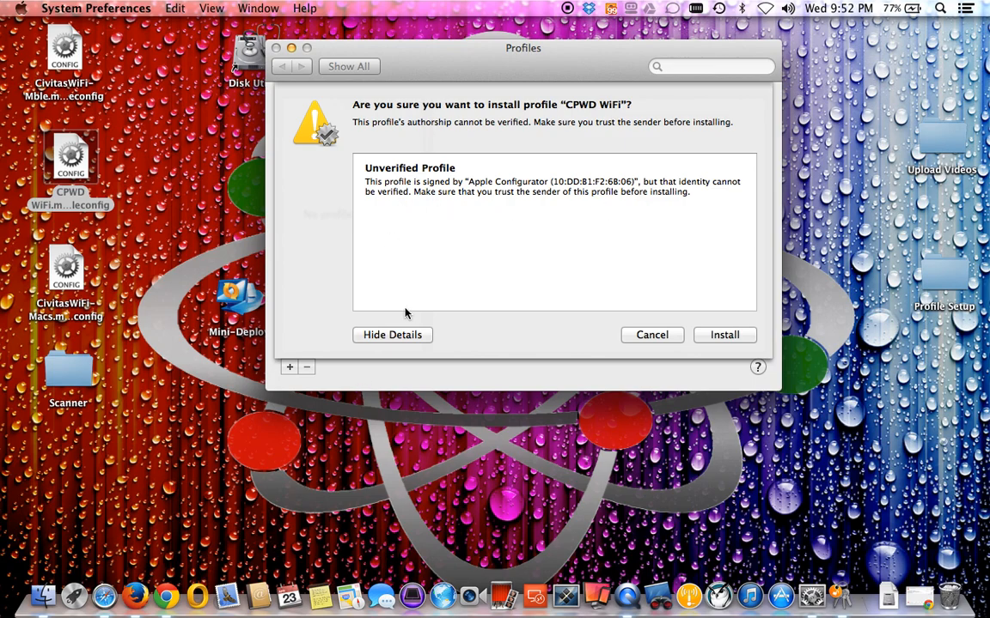
{"action": "left_click", "coordinate": [413, 335]}
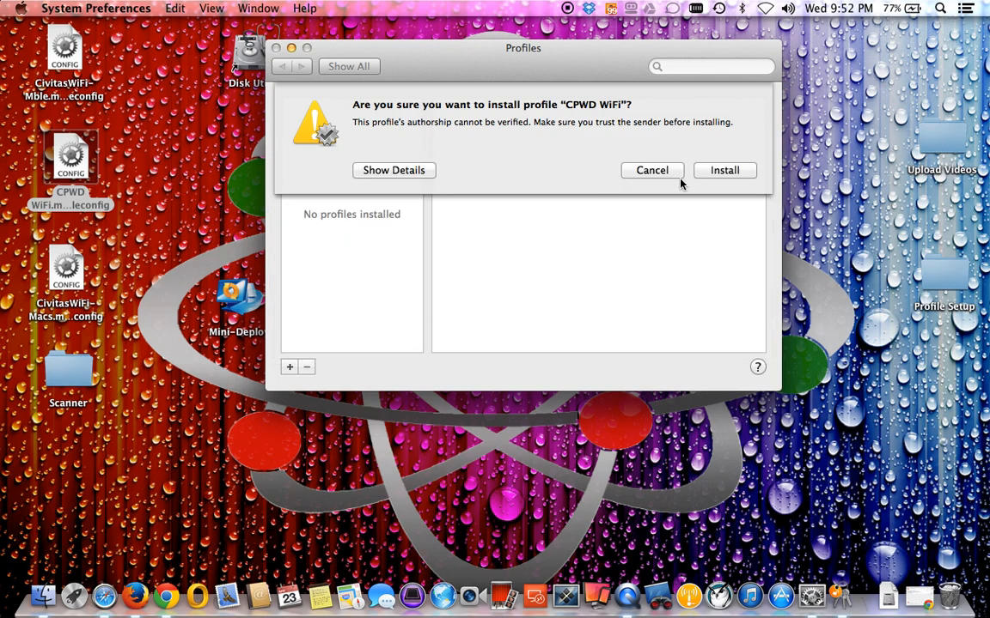
{"action": "left_click", "coordinate": [730, 172]}
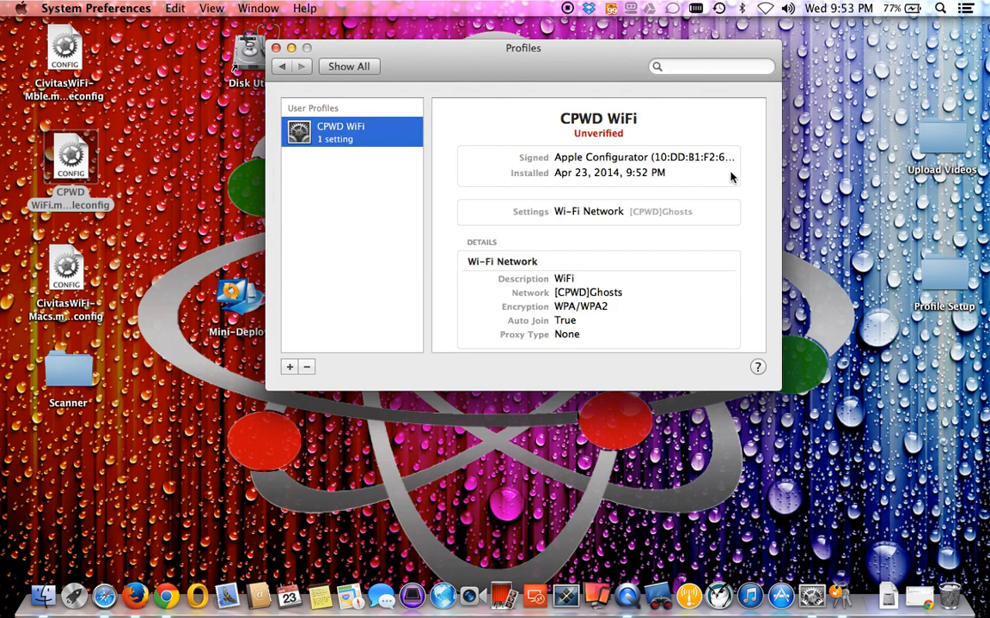
{"action": "scroll", "coordinate": [627, 316], "scroll_direction": "down", "scroll_amount": 2}
{"action": "left_click", "coordinate": [276, 48]}
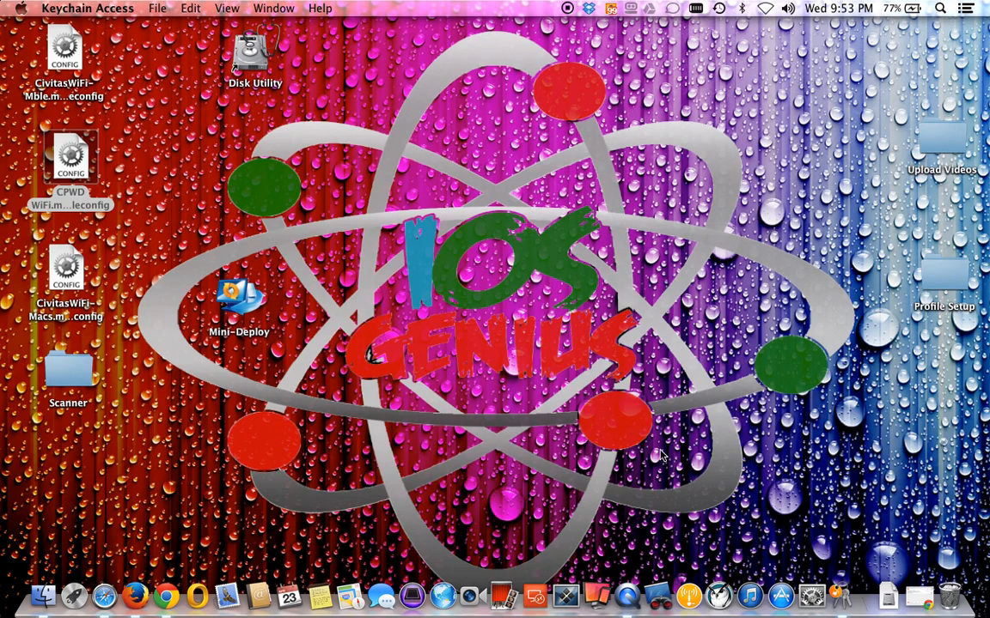
Reopen System Preferences, view the installed CPWD WiFi profile in the Profiles pane, and close the window
{"action": "left_click", "coordinate": [811, 595]}
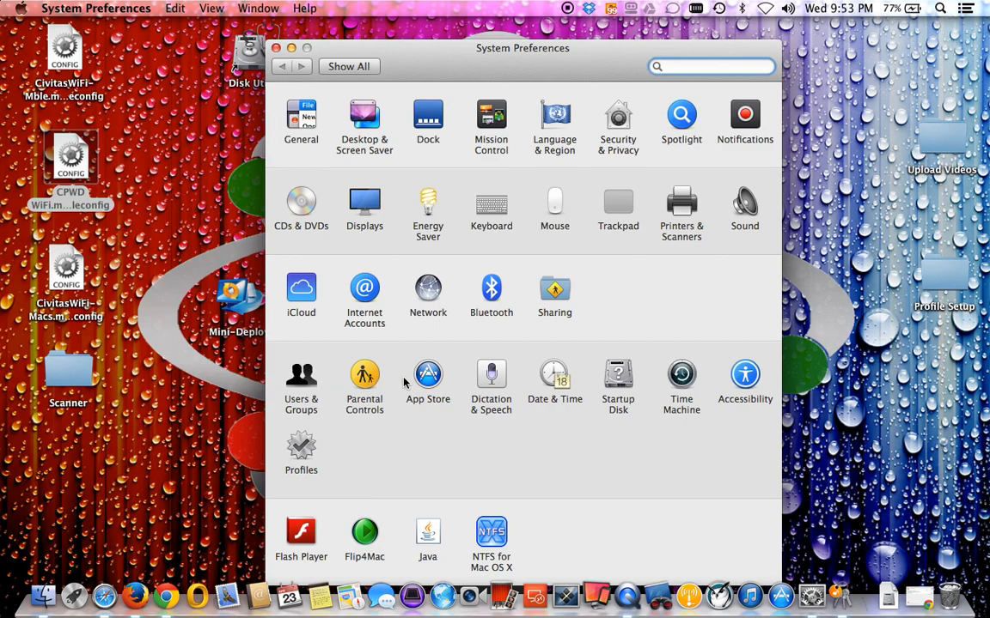
{"action": "left_click", "coordinate": [302, 449]}
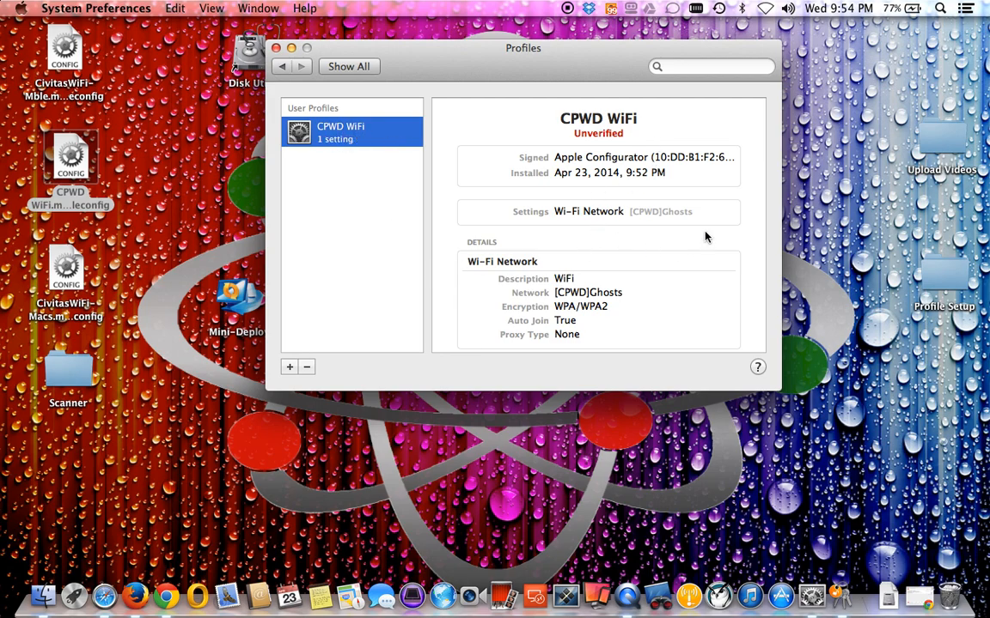
{"action": "left_click", "coordinate": [282, 67]}
{"action": "left_click", "coordinate": [275, 49]}
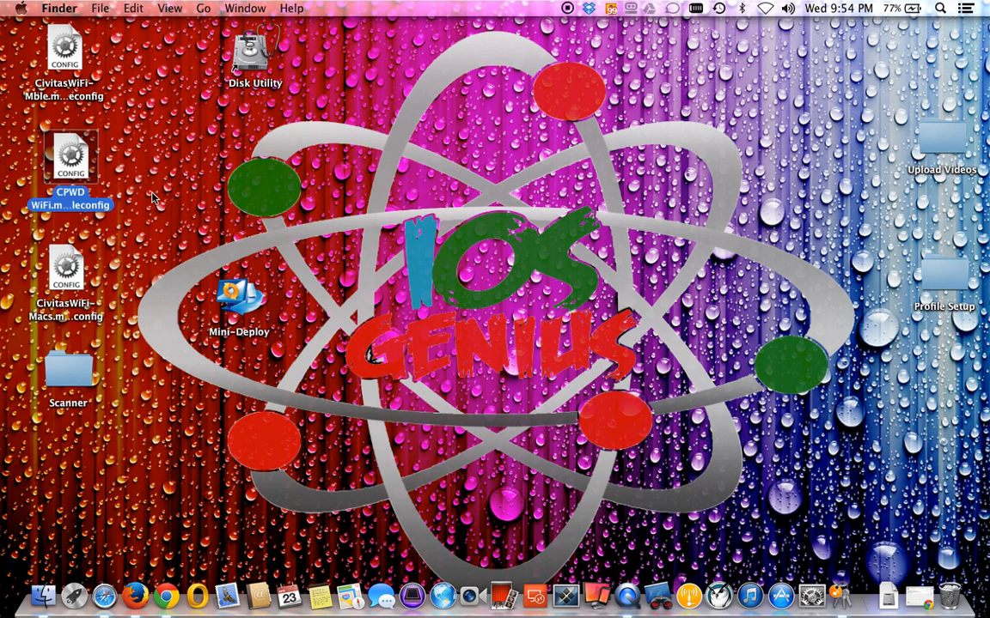
Open the CivitasWiFi-Macs.mobileconfig profile from the desktop and proceed with its installation up to the profile removal notice
{"action": "left_click", "coordinate": [69, 54]}
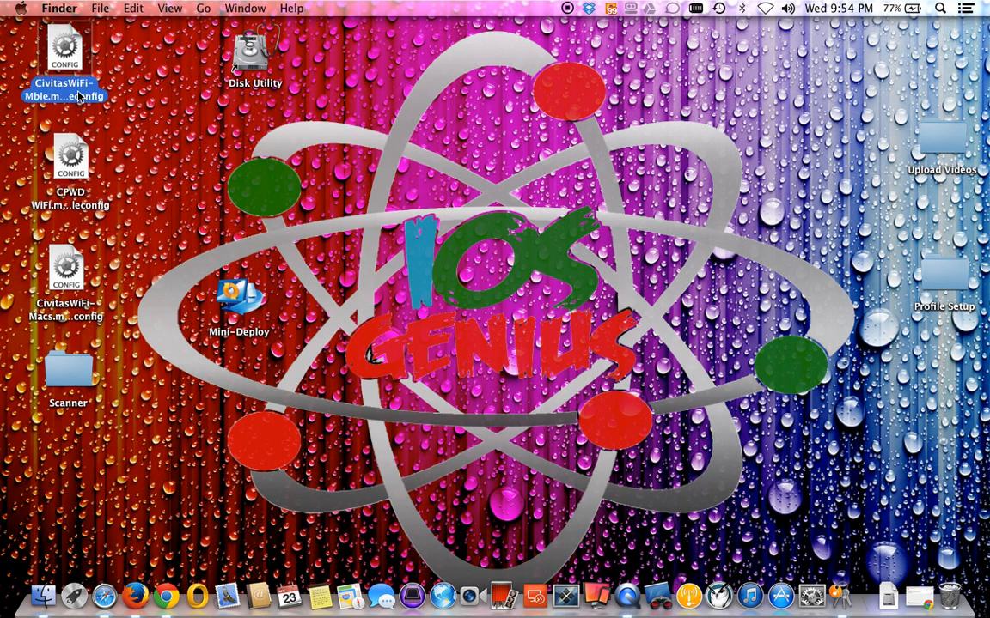
{"action": "left_click", "coordinate": [63, 259]}
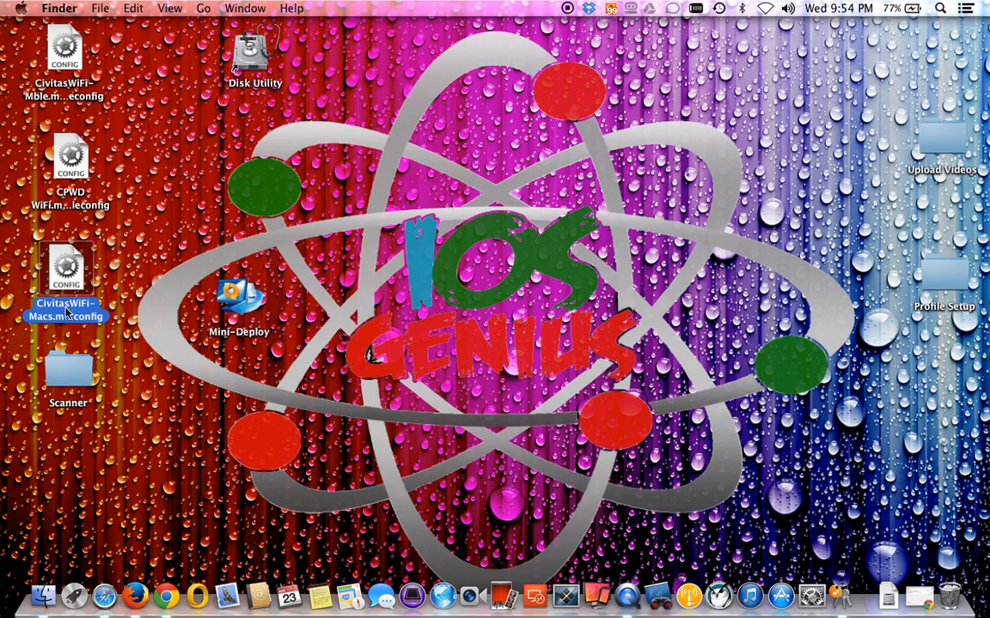
{"action": "left_click", "coordinate": [140, 225]}
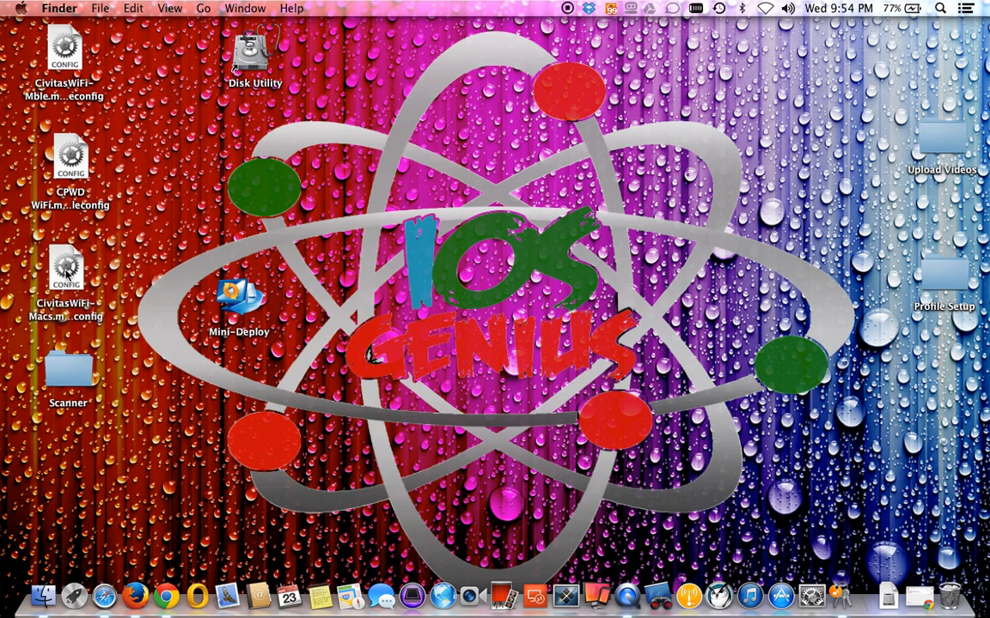
{"action": "double_click", "coordinate": [69, 269]}
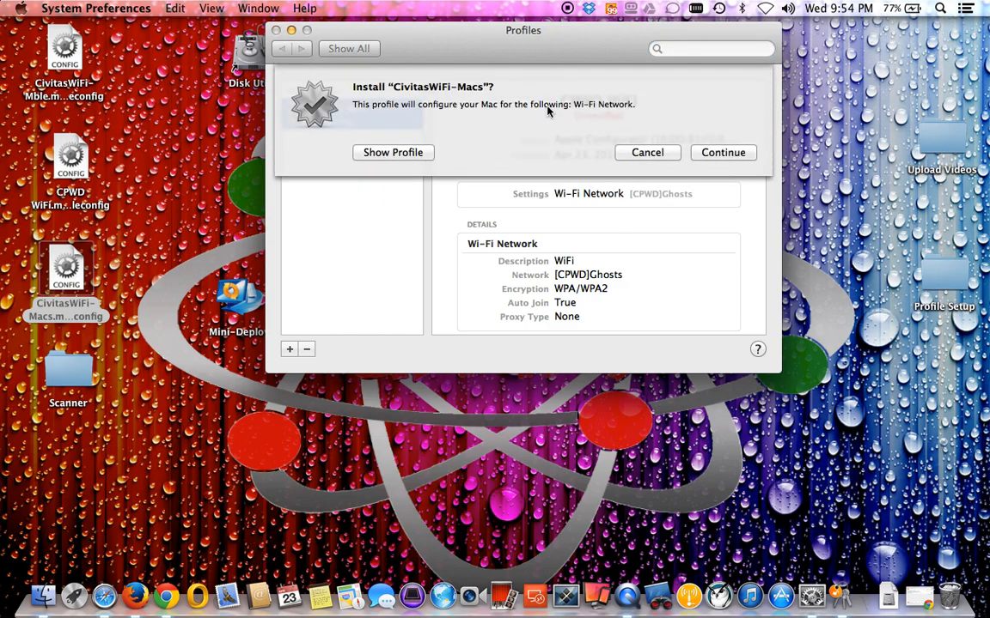
{"action": "left_click", "coordinate": [731, 154]}
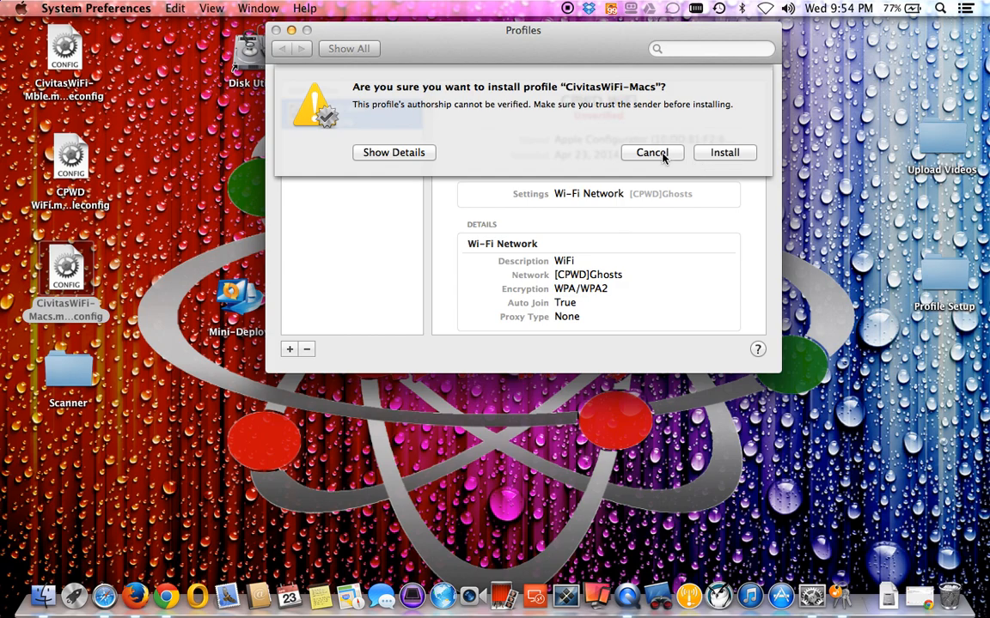
{"action": "left_click", "coordinate": [725, 153]}
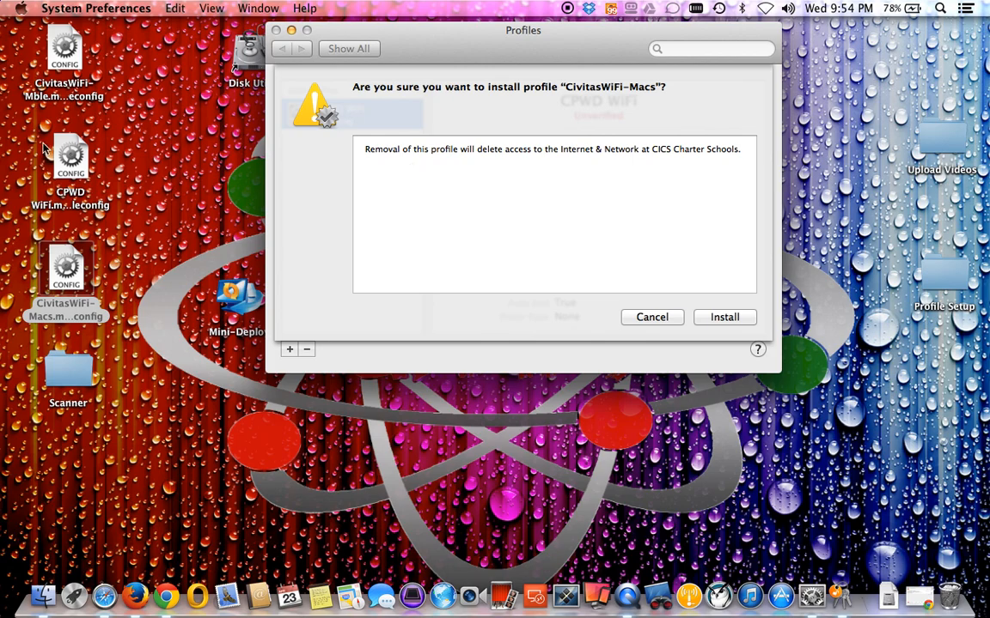
Accept the removal notice and complete the installation of the CivitasWiFi-Macs profile
{"action": "left_click", "coordinate": [74, 156]}
{"action": "left_click_drag", "start_coordinate": [76, 155], "coordinate": [74, 154]}
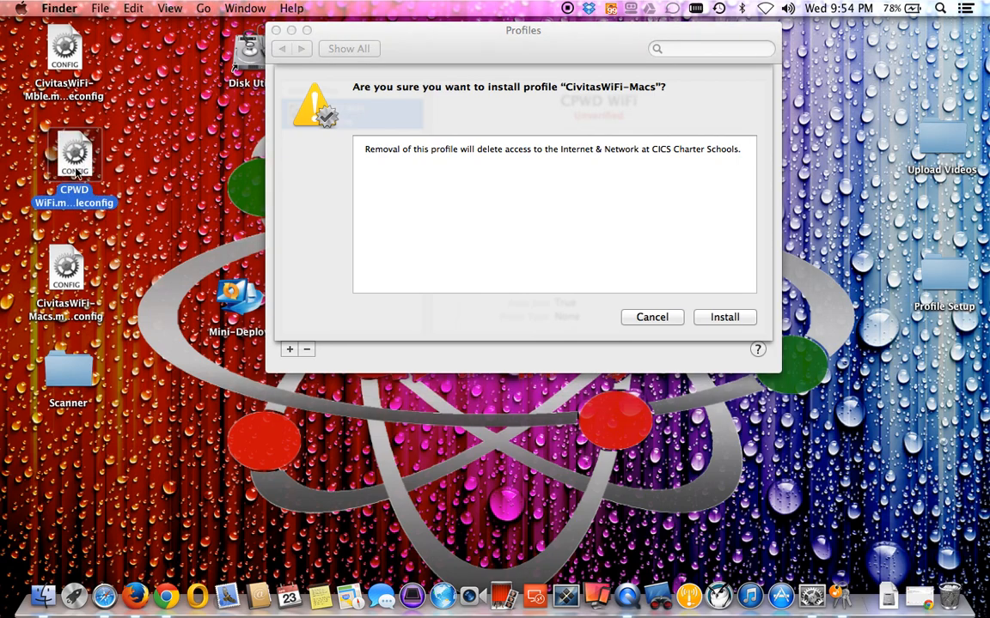
{"action": "left_click_drag", "start_coordinate": [71, 269], "coordinate": [75, 272]}
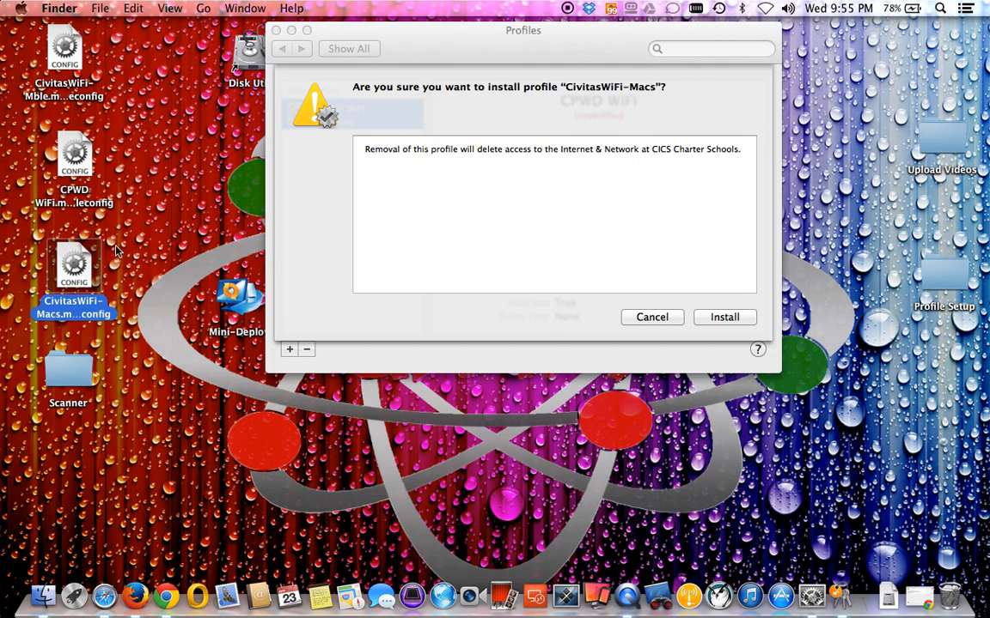
{"action": "left_click", "coordinate": [724, 317]}
{"action": "left_click", "coordinate": [715, 316]}
{"action": "left_click", "coordinate": [679, 260]}
{"action": "left_click_drag", "start_coordinate": [576, 43], "coordinate": [529, 39]}
{"action": "left_click", "coordinate": [681, 312]}
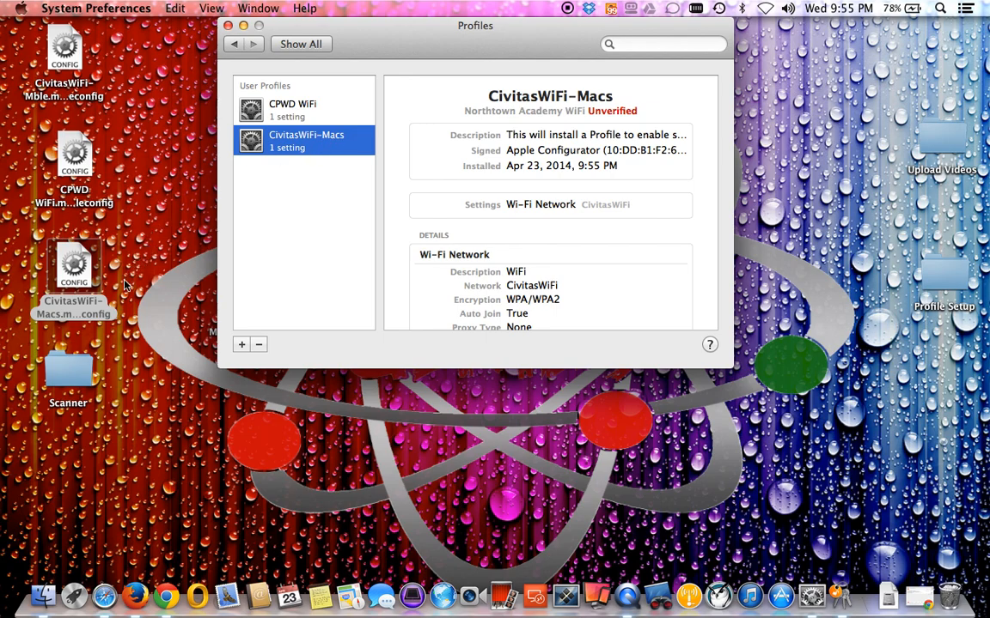
Show the full file name of the CivitasWiFi-Macs.mobileconfig profile on the desktop
{"action": "left_click", "coordinate": [75, 312]}
{"action": "left_click", "coordinate": [83, 312]}
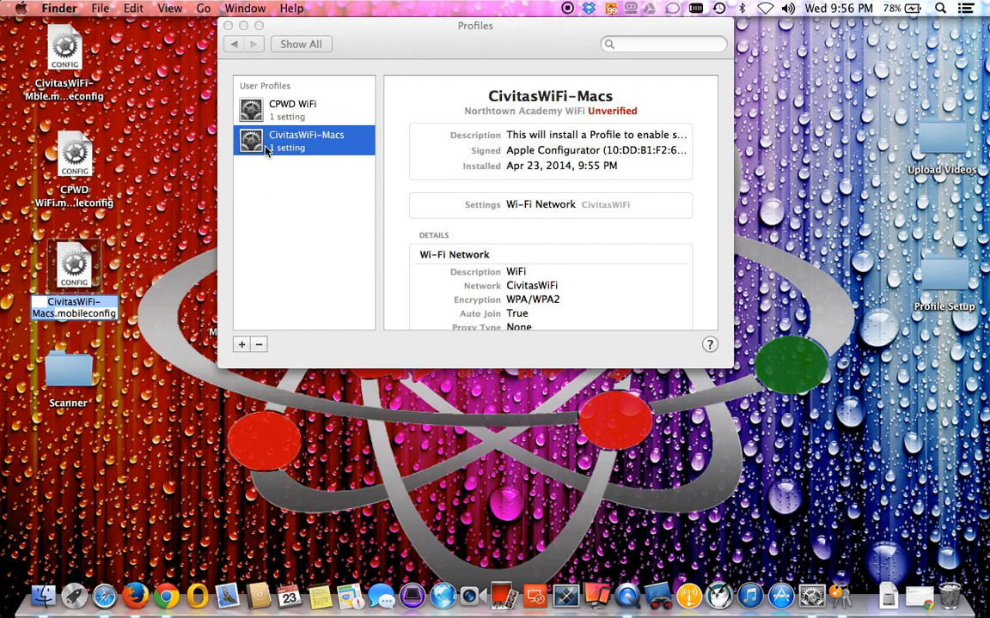
Show the full file name of the CPWD WiFi.mobileconfig profile on the desktop without renaming it
{"action": "left_click", "coordinate": [72, 159]}
{"action": "left_click", "coordinate": [74, 205]}
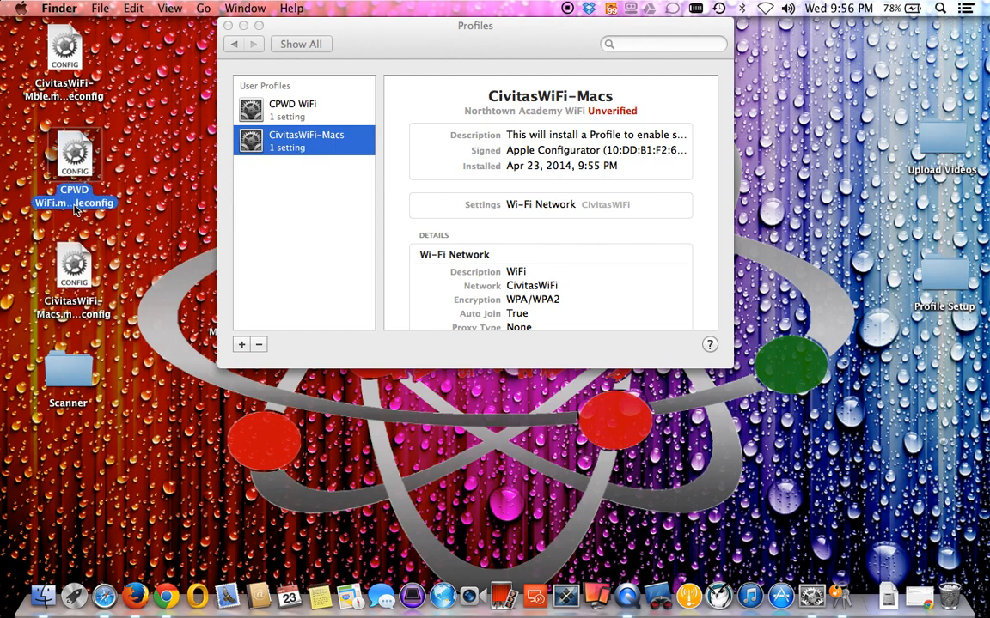
{"action": "left_click", "coordinate": [55, 204]}
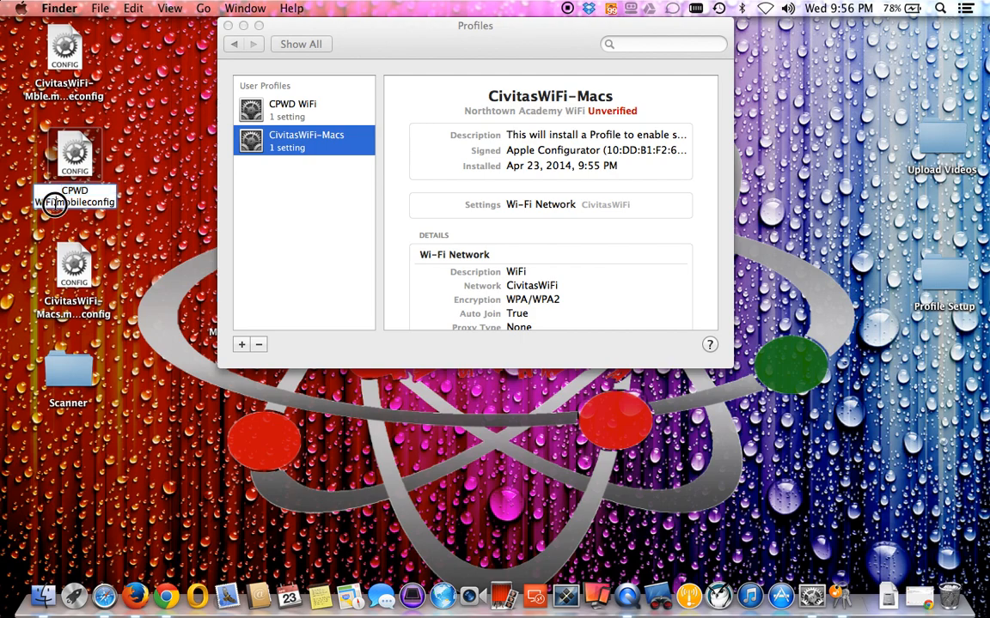
{"action": "left_click", "coordinate": [133, 146]}
View the CPWD WiFi and CivitasWiFi-Macs profile details, return to all preferences, and reopen the Profiles pane to view both again
{"action": "left_click", "coordinate": [292, 107]}
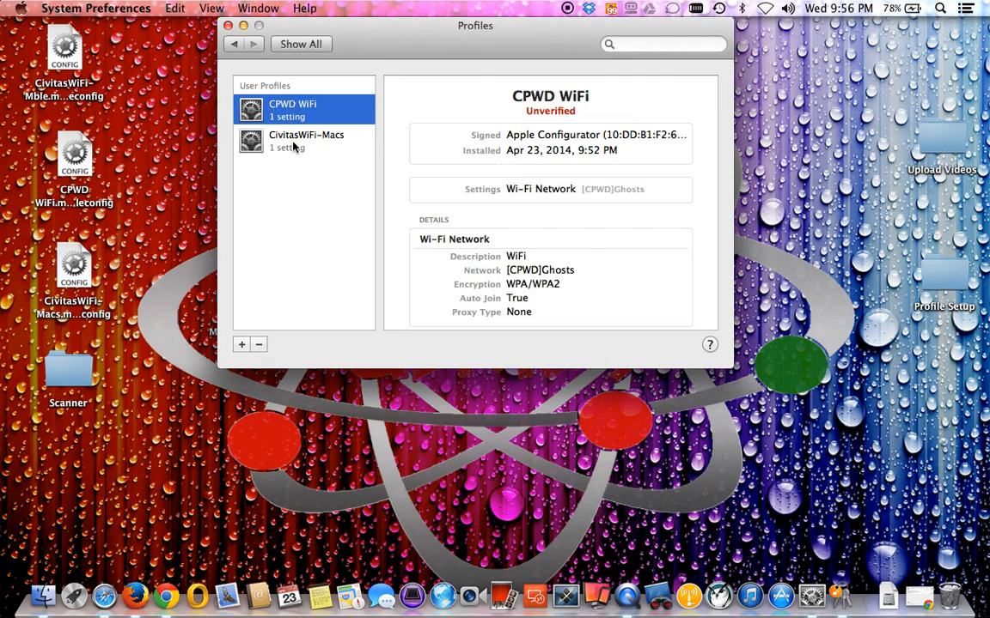
{"action": "left_click", "coordinate": [294, 146]}
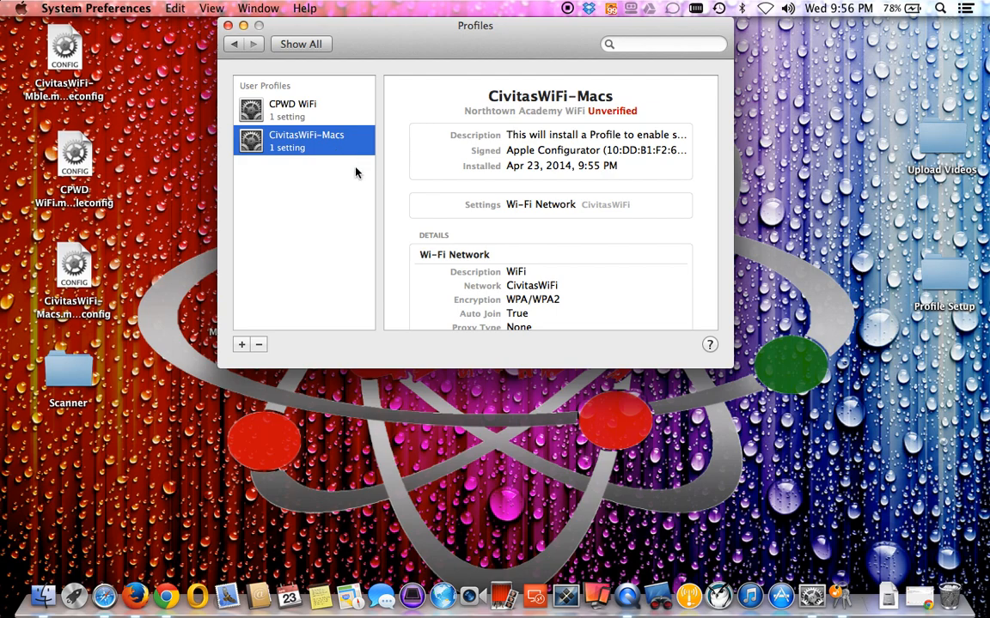
{"action": "left_click", "coordinate": [235, 50]}
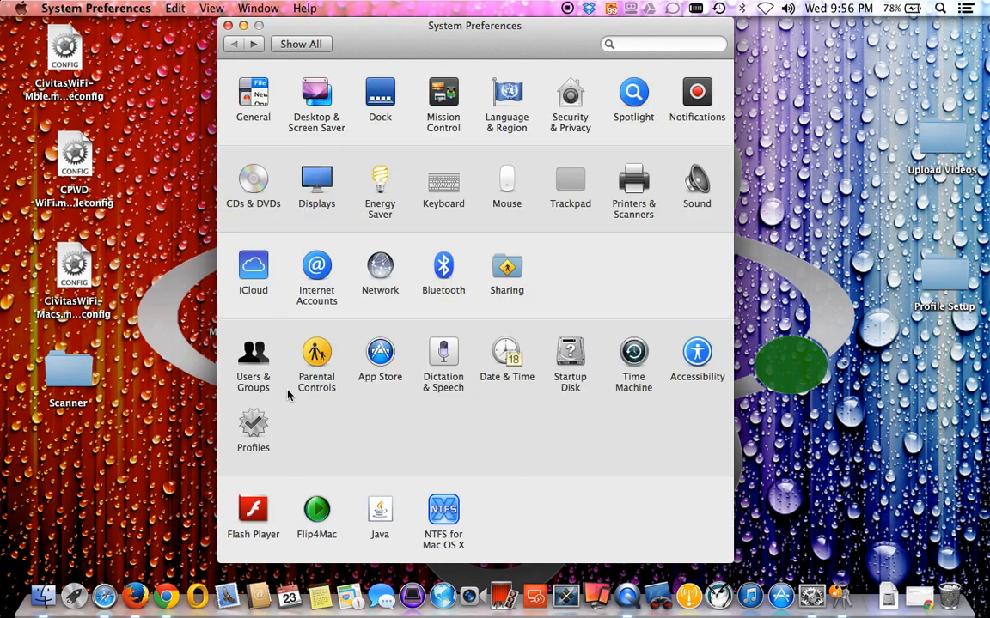
{"action": "left_click", "coordinate": [250, 426]}
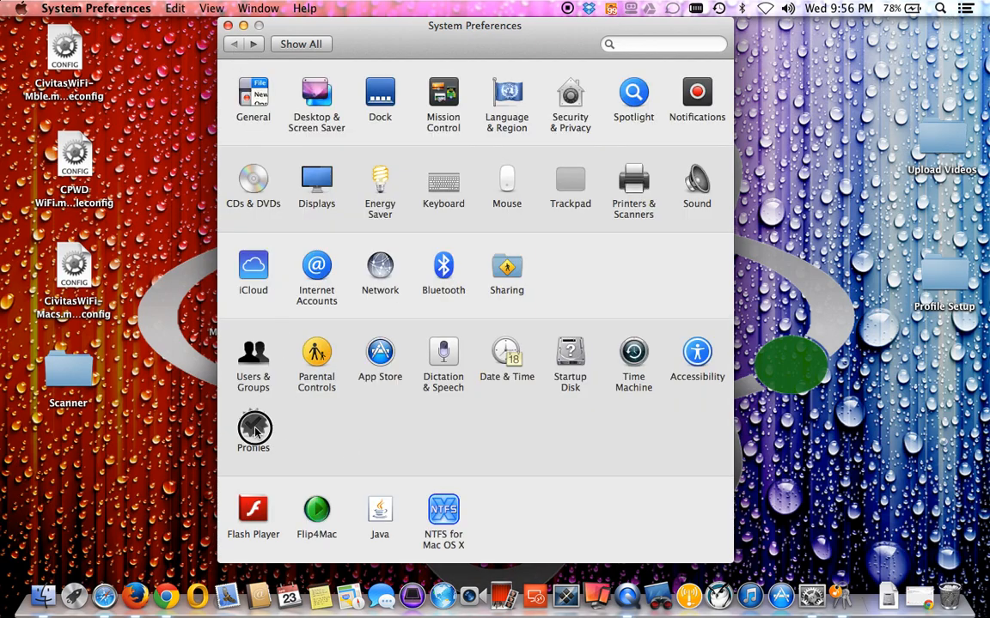
{"action": "left_click", "coordinate": [264, 105]}
{"action": "left_click", "coordinate": [286, 144]}
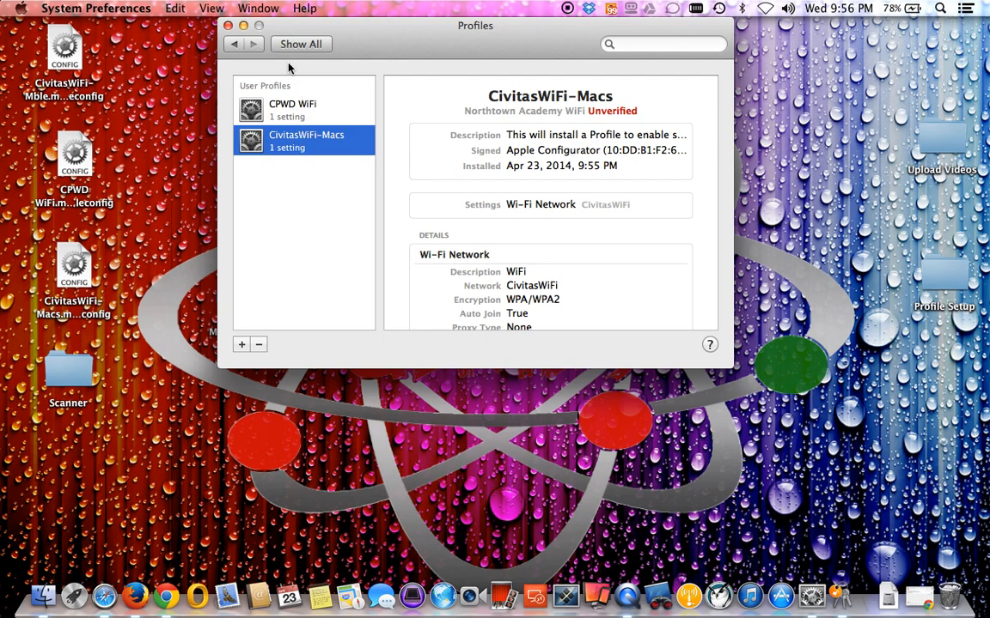
{"action": "left_click", "coordinate": [176, 9]}
{"action": "mouse_move", "coordinate": [211, 10]}
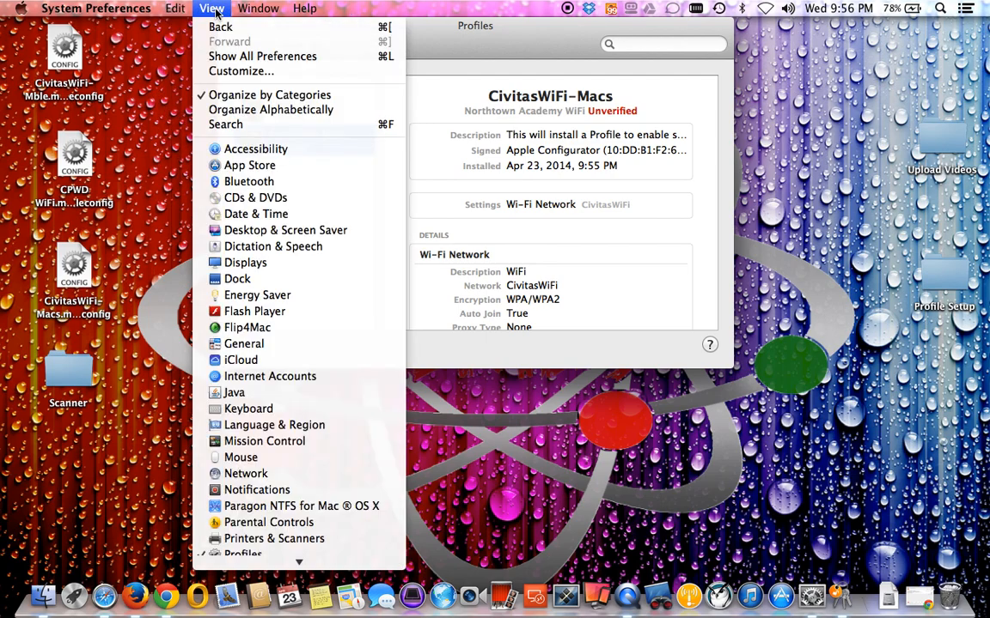
{"action": "mouse_move", "coordinate": [250, 9]}
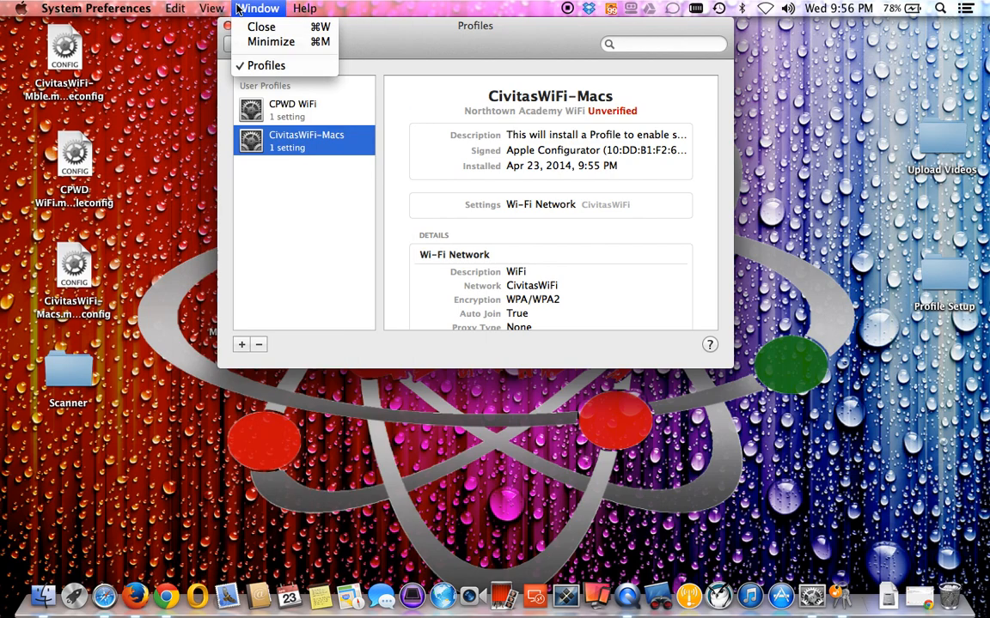
{"action": "mouse_move", "coordinate": [306, 9]}
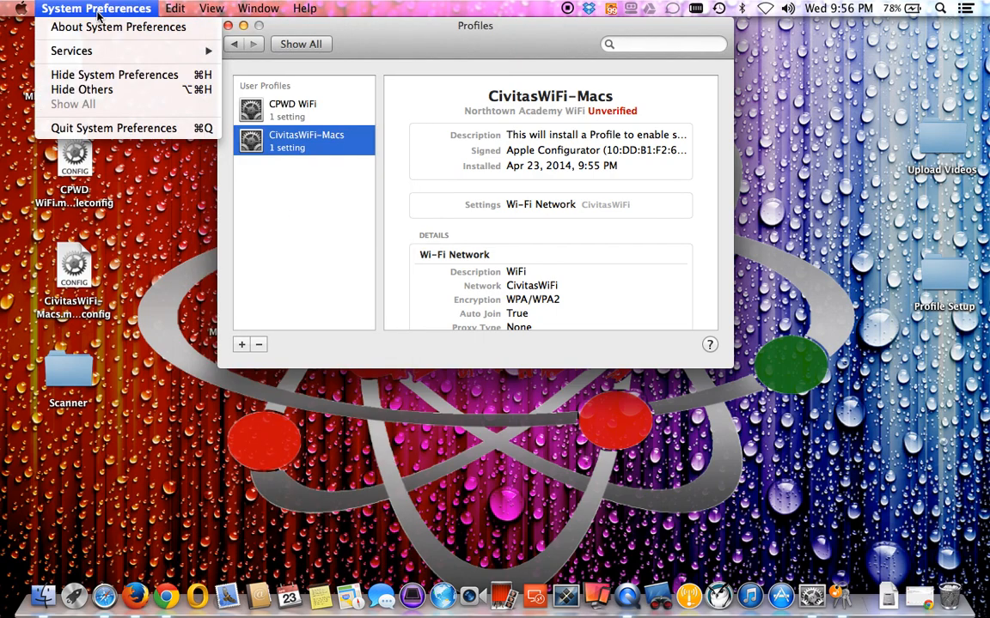
{"action": "left_click", "coordinate": [91, 10]}
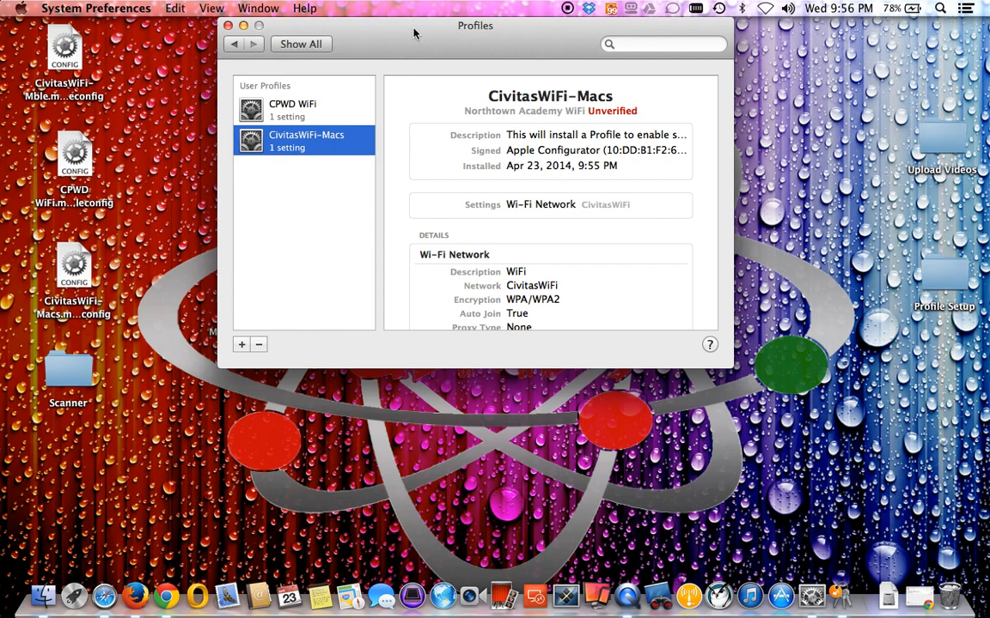
Quit System Preferences, find Keychain Access with a Spotlight search for "keychain", and open it
{"action": "key", "text": "super+q"}
{"action": "left_click", "coordinate": [941, 8]}
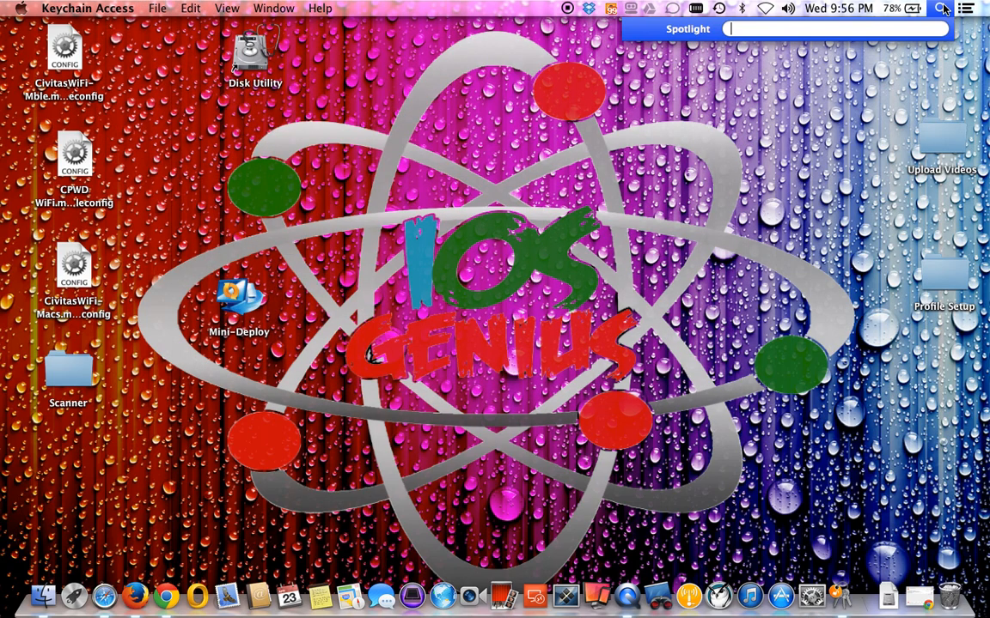
{"action": "type", "text": "keychain"}
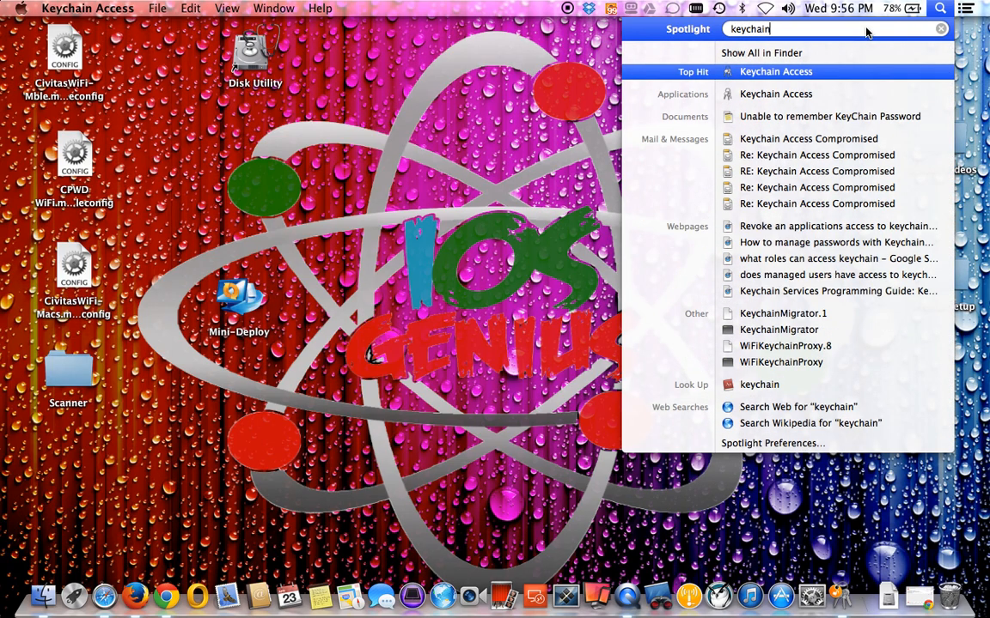
{"action": "key", "text": "Return"}
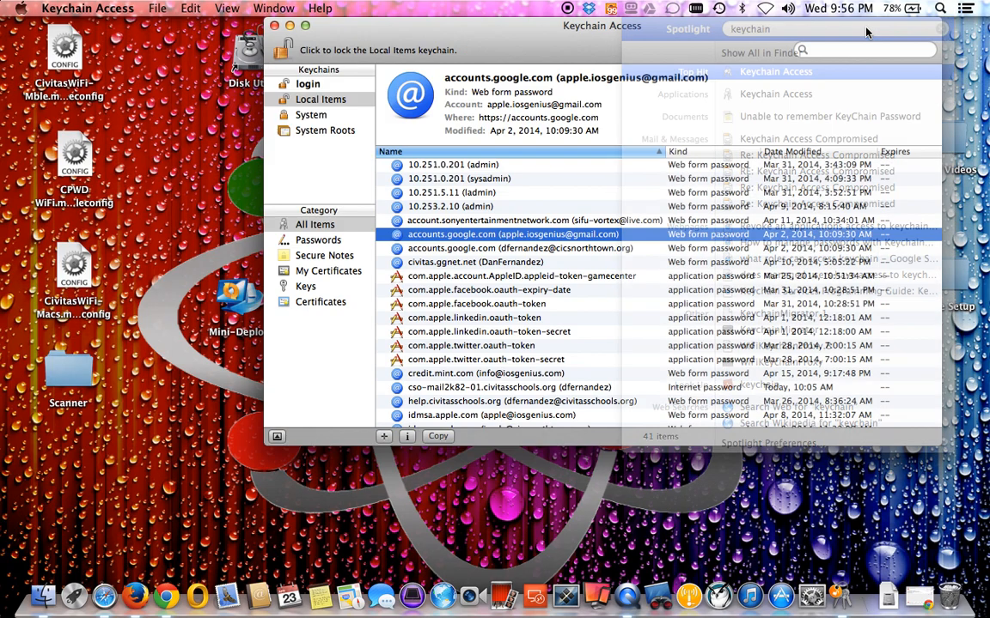
{"action": "scroll", "coordinate": [483, 295], "scroll_direction": "down", "scroll_amount": 3}
{"action": "scroll", "coordinate": [483, 353], "scroll_direction": "up", "scroll_amount": 3}
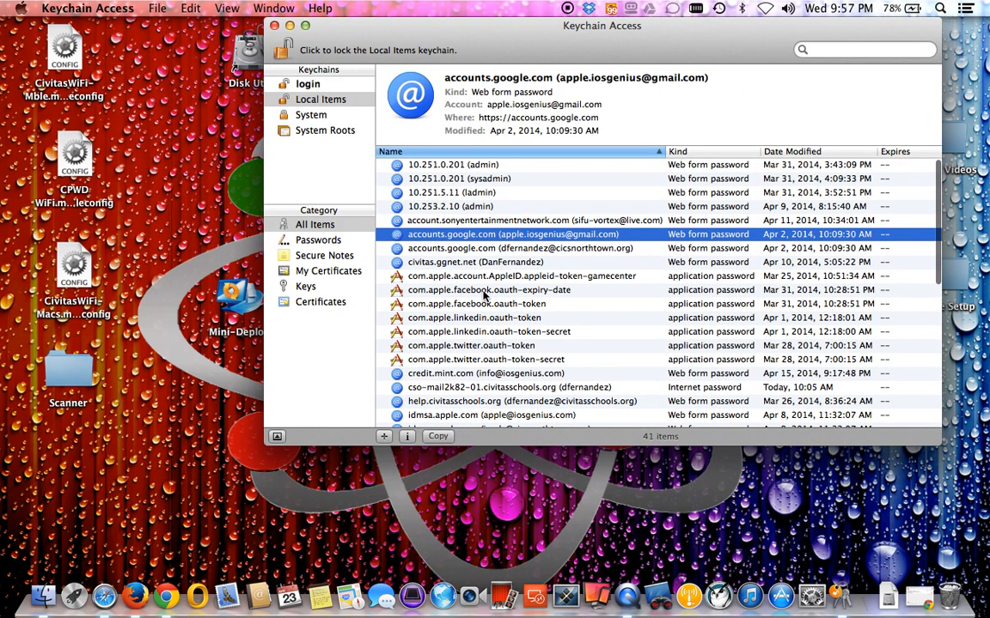
Switch to System Preferences, open the Profiles pane, and move its window aside so Keychain Access stays visible
{"action": "left_click", "coordinate": [811, 595]}
{"action": "left_click", "coordinate": [253, 424]}
{"action": "left_click_drag", "start_coordinate": [544, 57], "coordinate": [334, 62]}
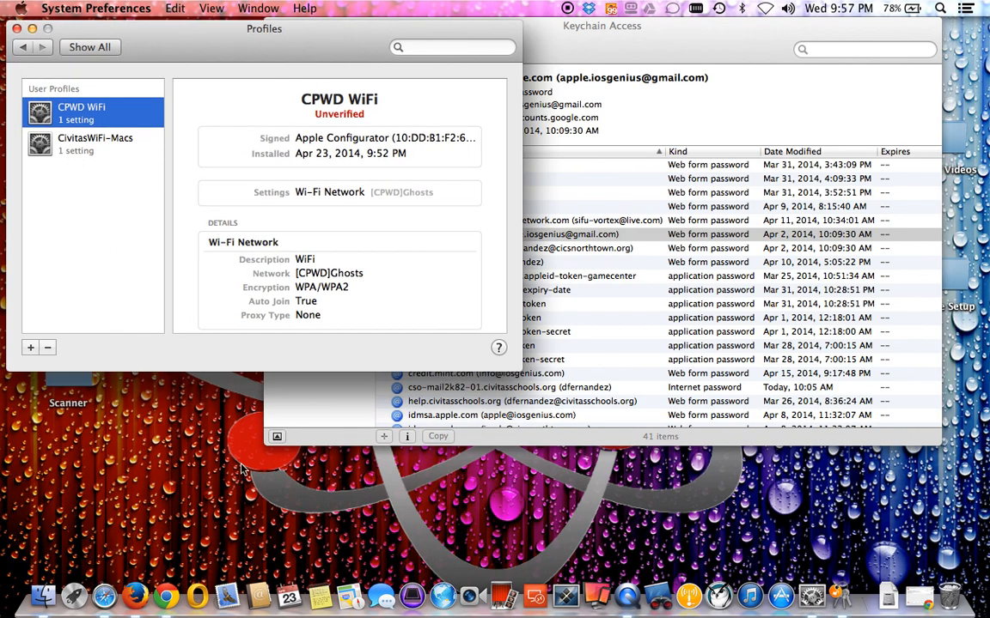
View the current user's account type in the Users & Groups pane and return to all preferences
{"action": "left_click", "coordinate": [23, 46]}
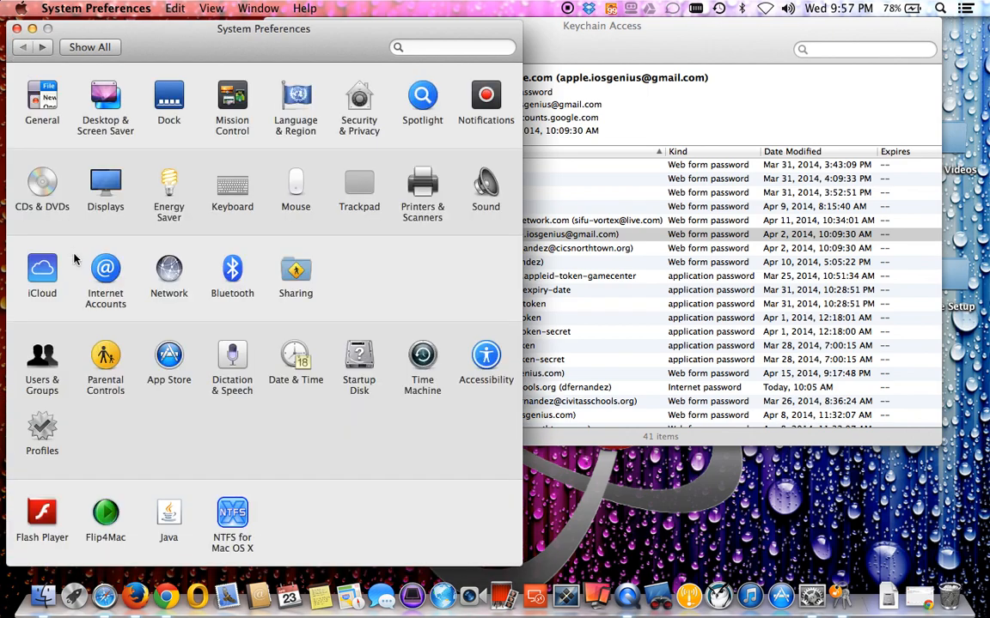
{"action": "left_click", "coordinate": [52, 354]}
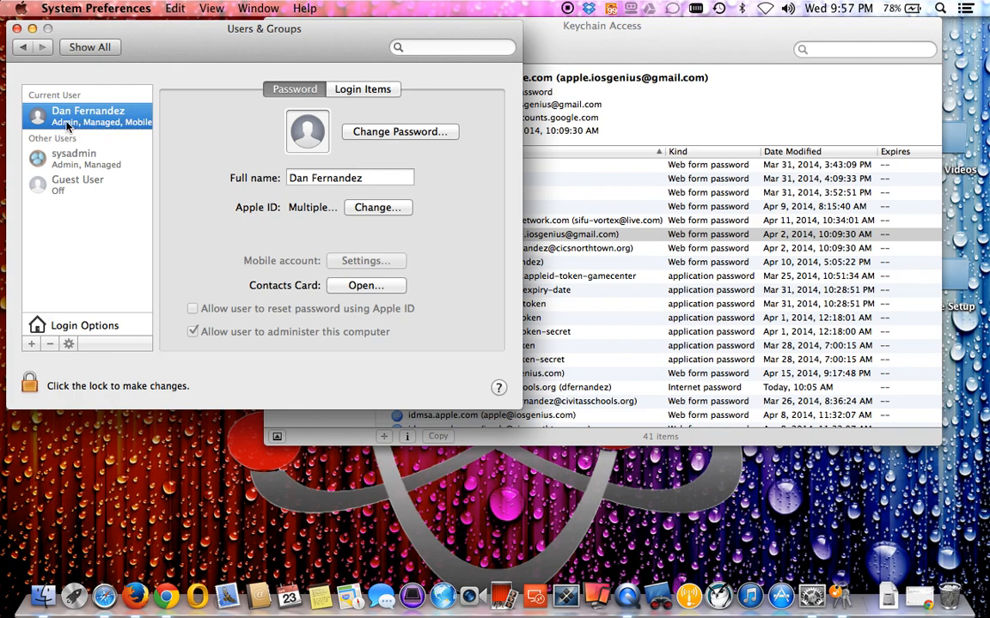
{"action": "left_click", "coordinate": [24, 48]}
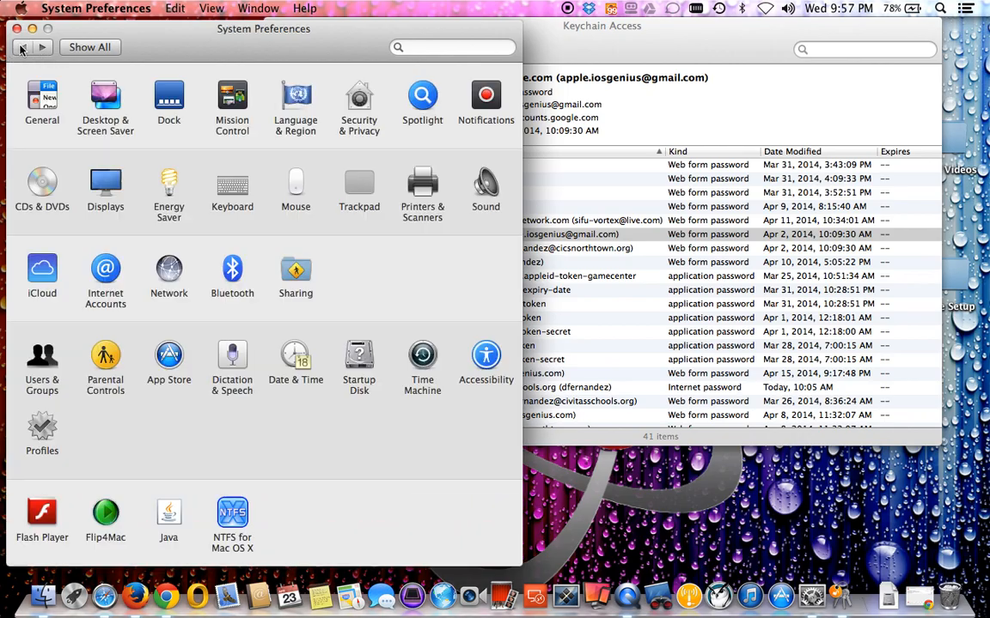
Switch to Keychain Access, move its window aside, and select the Visit iOSGenius.com AirPort network password in the Local Items keychain
{"action": "left_click", "coordinate": [602, 41]}
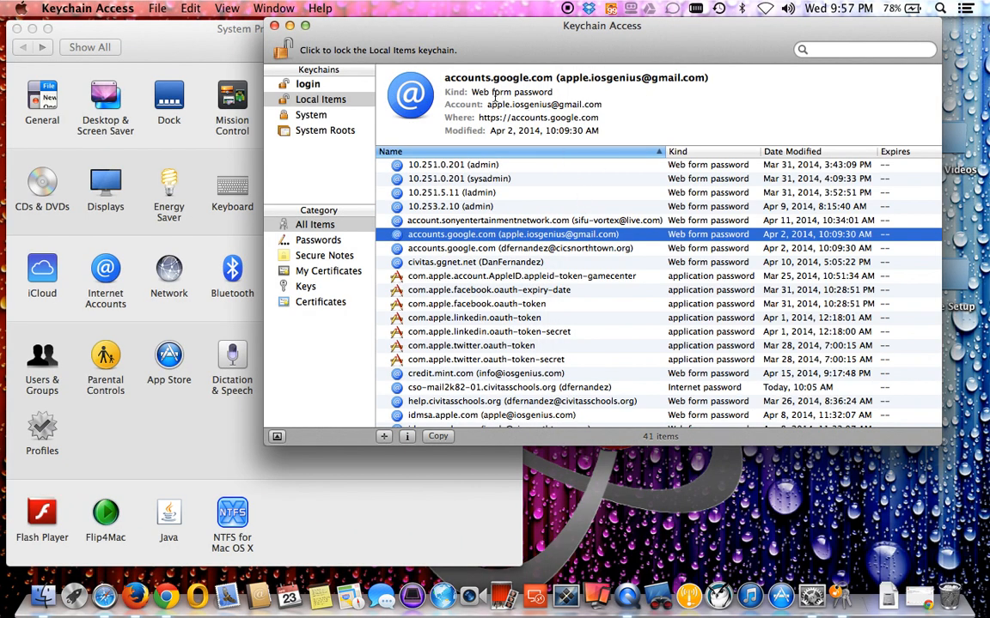
{"action": "left_click_drag", "start_coordinate": [507, 51], "coordinate": [553, 45]}
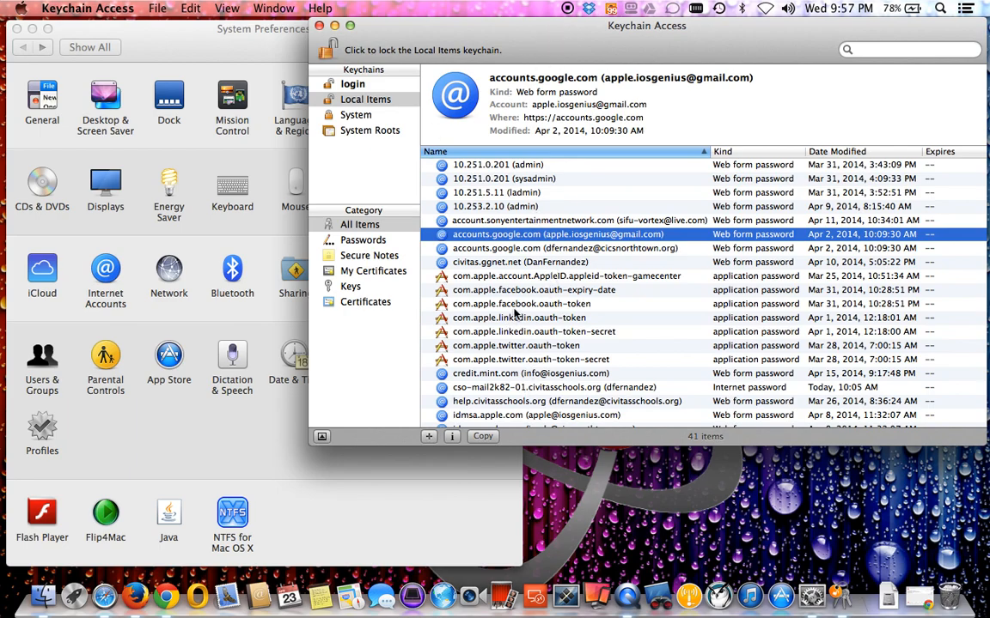
{"action": "scroll", "coordinate": [516, 319], "scroll_direction": "down", "scroll_amount": 10}
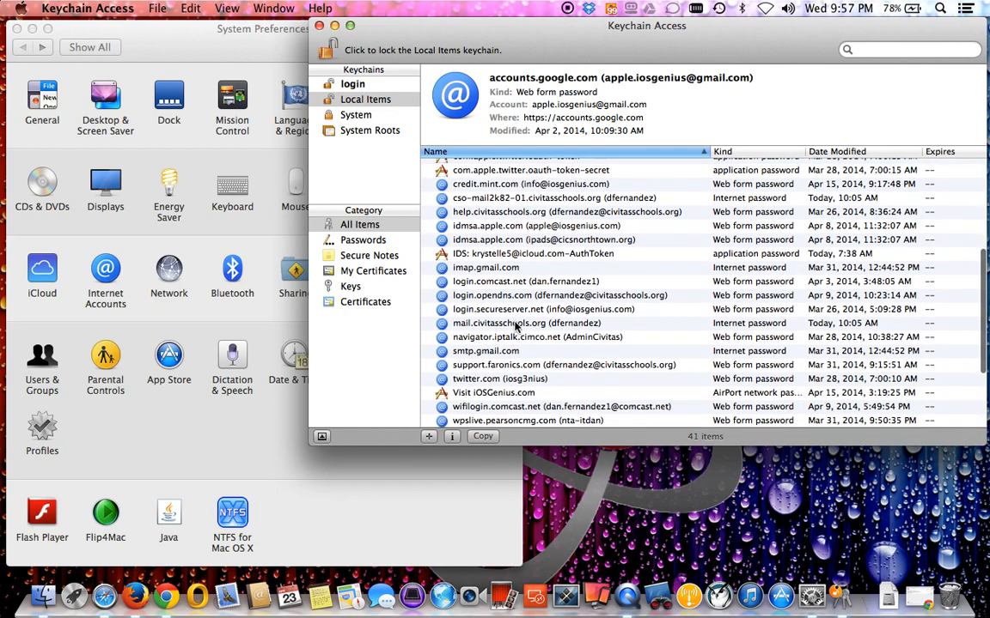
{"action": "scroll", "coordinate": [516, 324], "scroll_direction": "down", "scroll_amount": 4}
{"action": "left_click", "coordinate": [481, 304]}
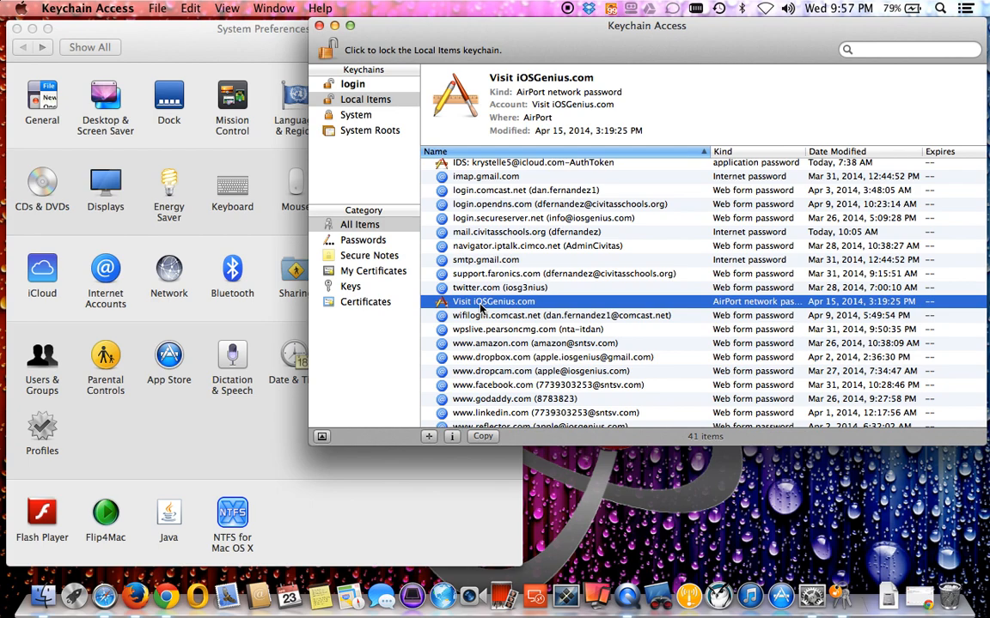
Switch to System Preferences and view the CPWD WiFi and CivitasWiFi-Macs network details in the Profiles pane
{"action": "left_click", "coordinate": [47, 429]}
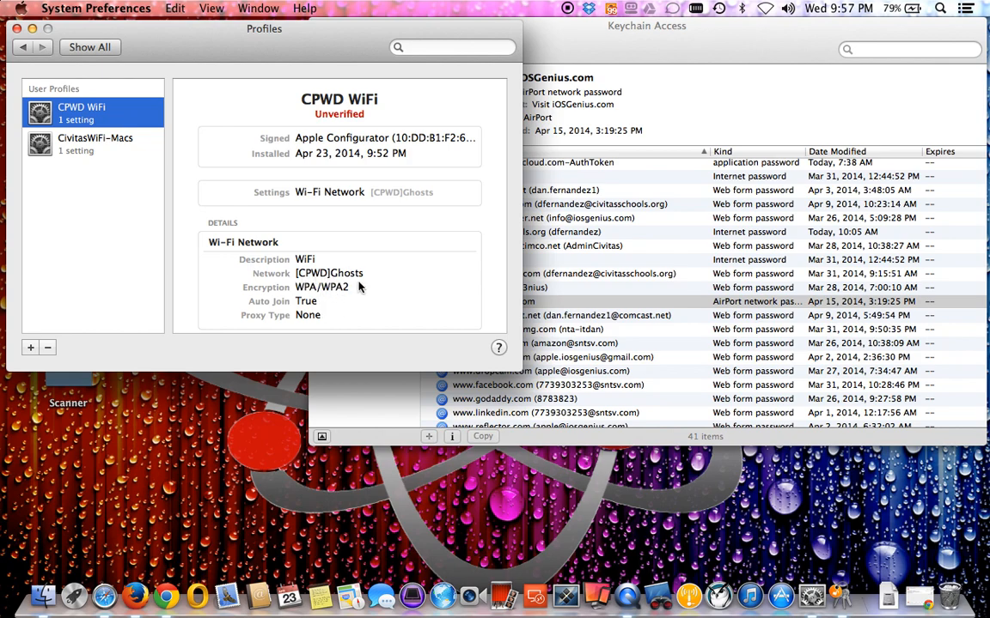
{"action": "left_click", "coordinate": [83, 138]}
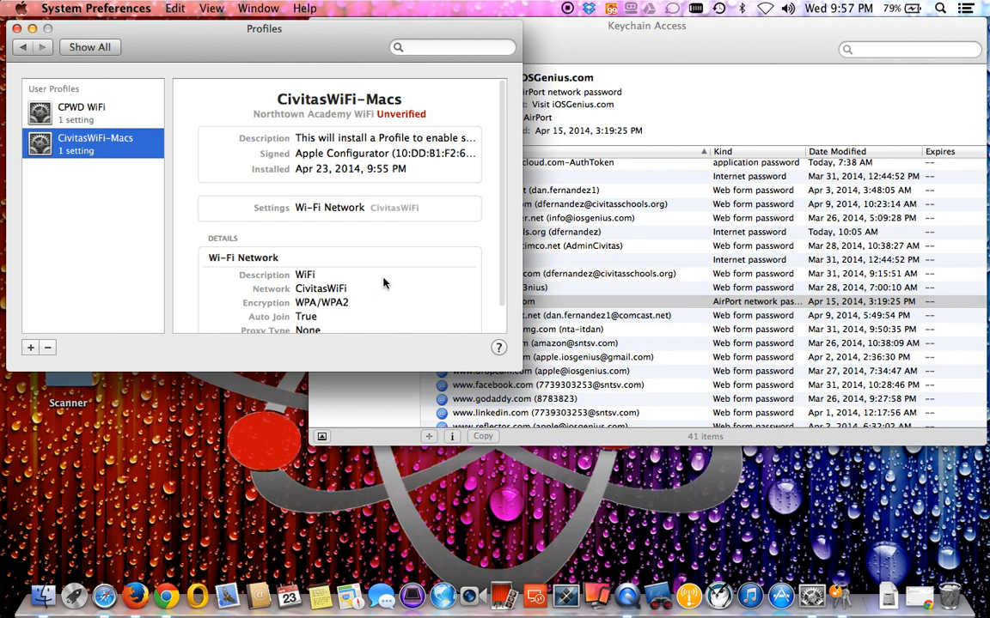
Switch to Keychain Access and look through the Local Items entries for the Wi-Fi networks installed by the profiles
{"action": "left_click", "coordinate": [734, 34]}
{"action": "scroll", "coordinate": [515, 283], "scroll_direction": "down", "scroll_amount": 2}
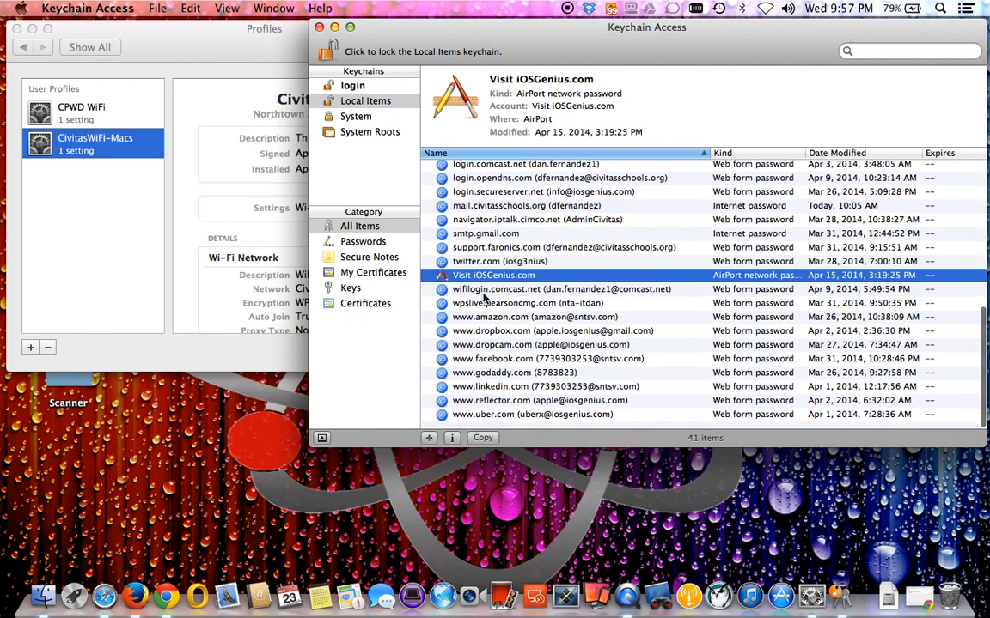
{"action": "scroll", "coordinate": [486, 297], "scroll_direction": "up", "scroll_amount": 5}
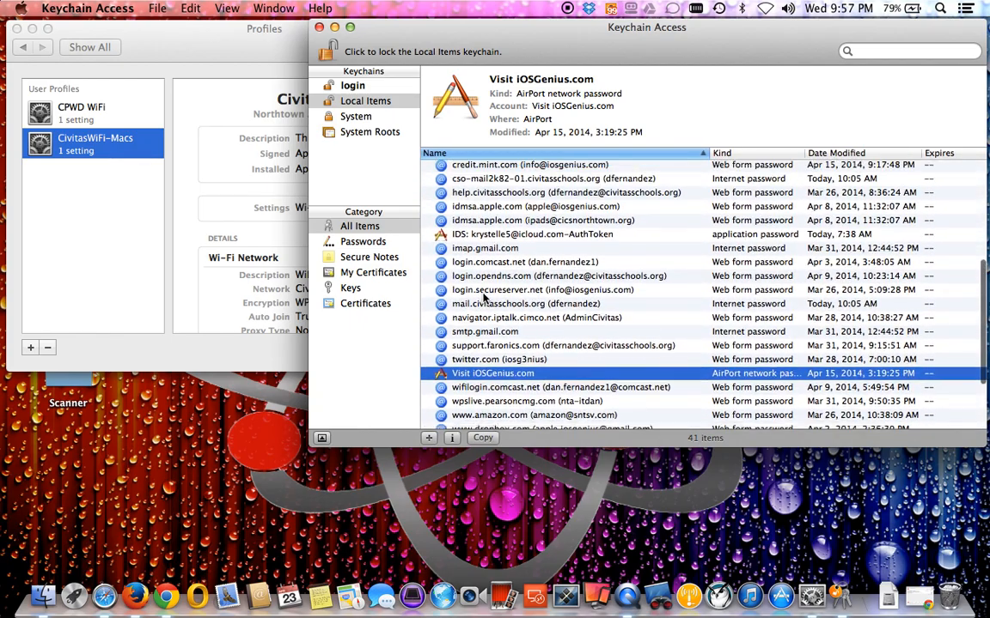
{"action": "scroll", "coordinate": [486, 296], "scroll_direction": "up", "scroll_amount": 7}
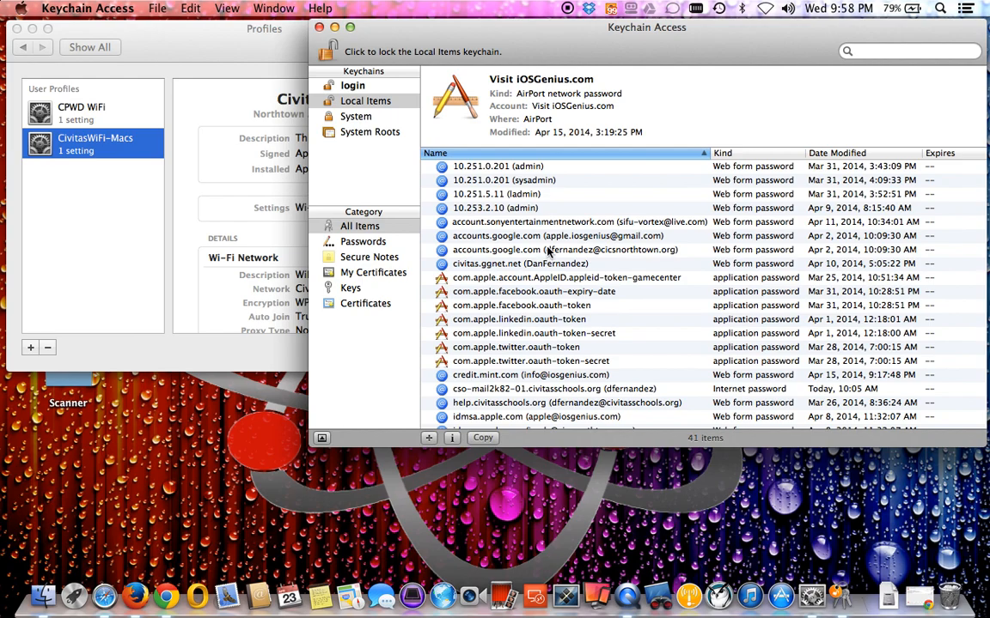
{"action": "scroll", "coordinate": [529, 341], "scroll_direction": "down", "scroll_amount": 10}
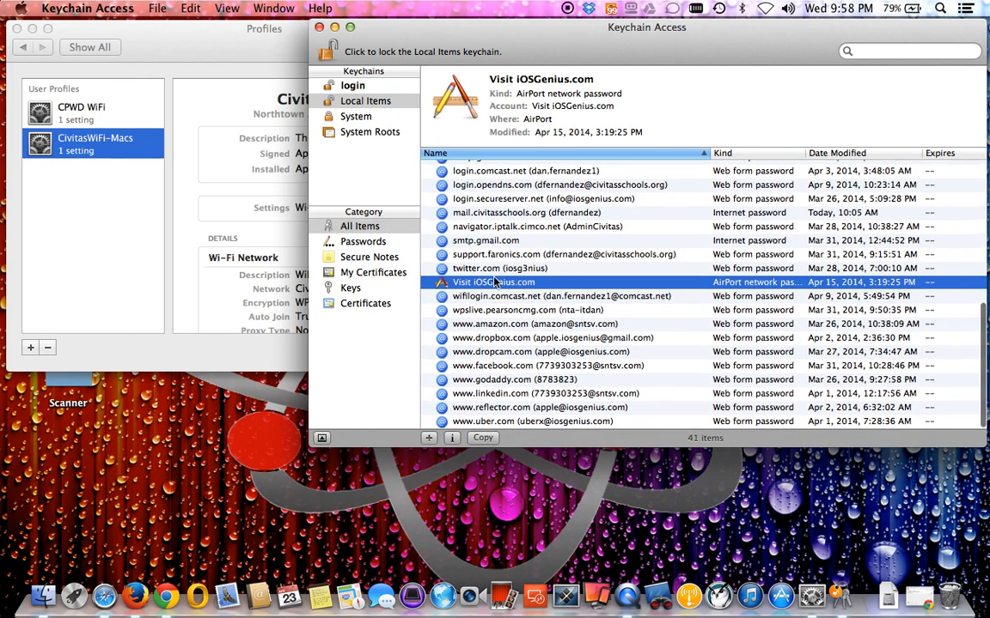
{"action": "left_click", "coordinate": [455, 267]}
{"action": "left_click", "coordinate": [486, 284]}
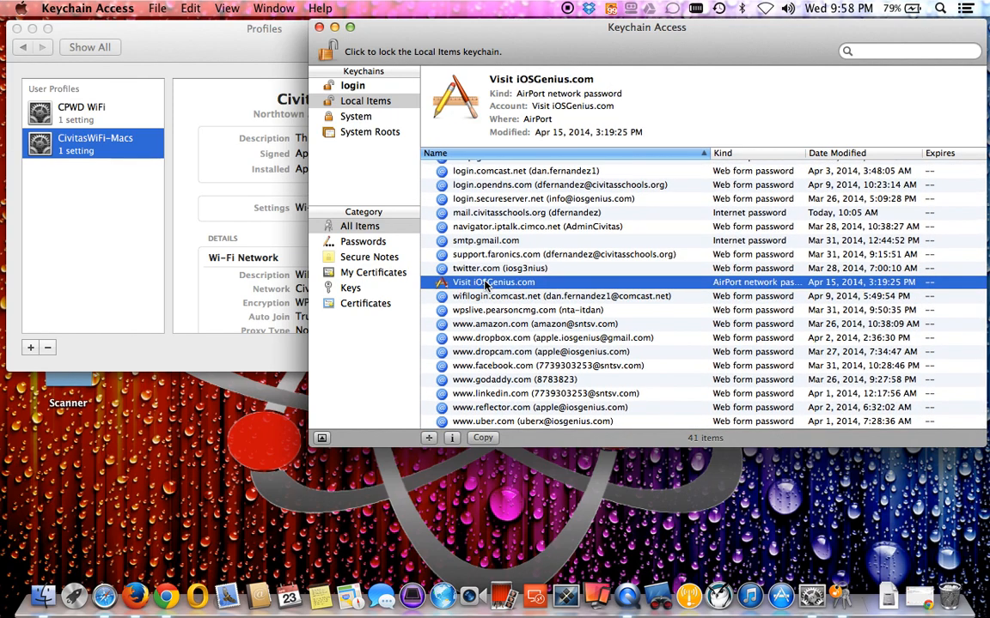
{"action": "left_click", "coordinate": [481, 212]}
{"action": "left_click", "coordinate": [481, 352]}
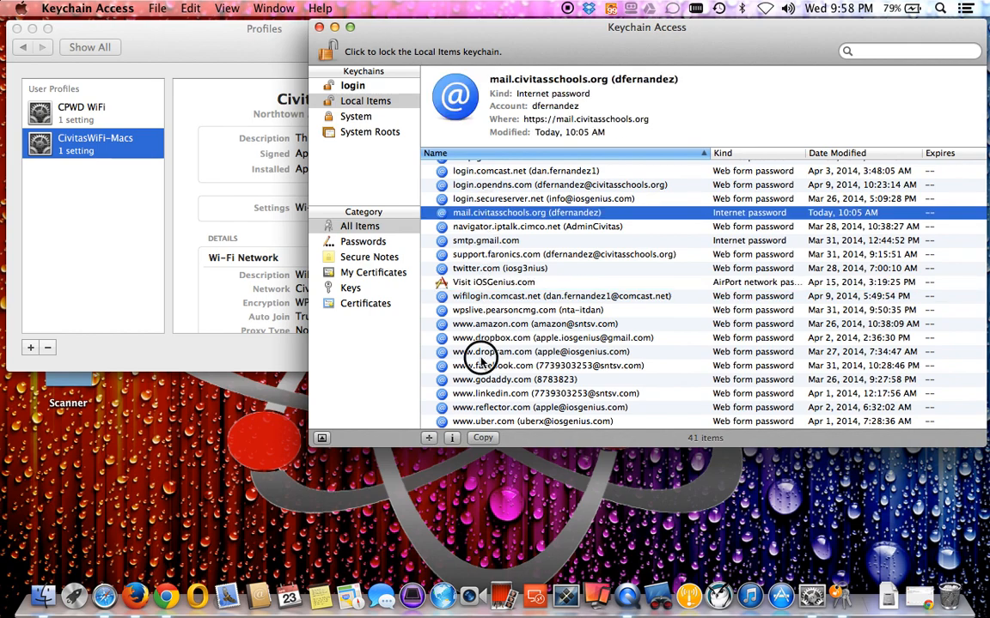
Open the Visit iOSGenius.com AirPort network password item and show its password, authenticating with the keychain password
{"action": "left_click", "coordinate": [487, 284]}
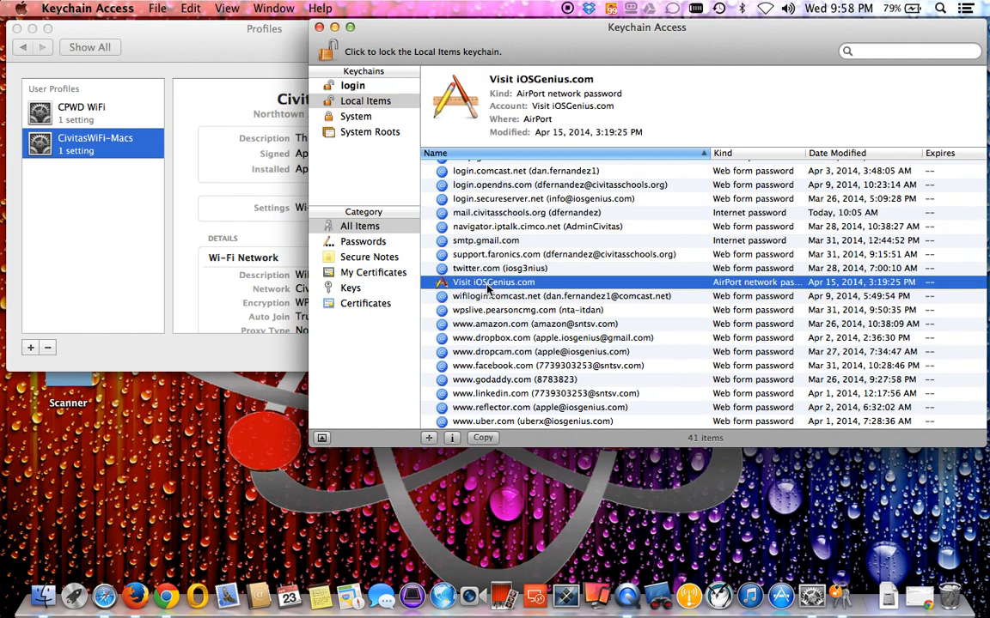
{"action": "double_click", "coordinate": [487, 289]}
{"action": "left_click_drag", "start_coordinate": [449, 199], "coordinate": [709, 107]}
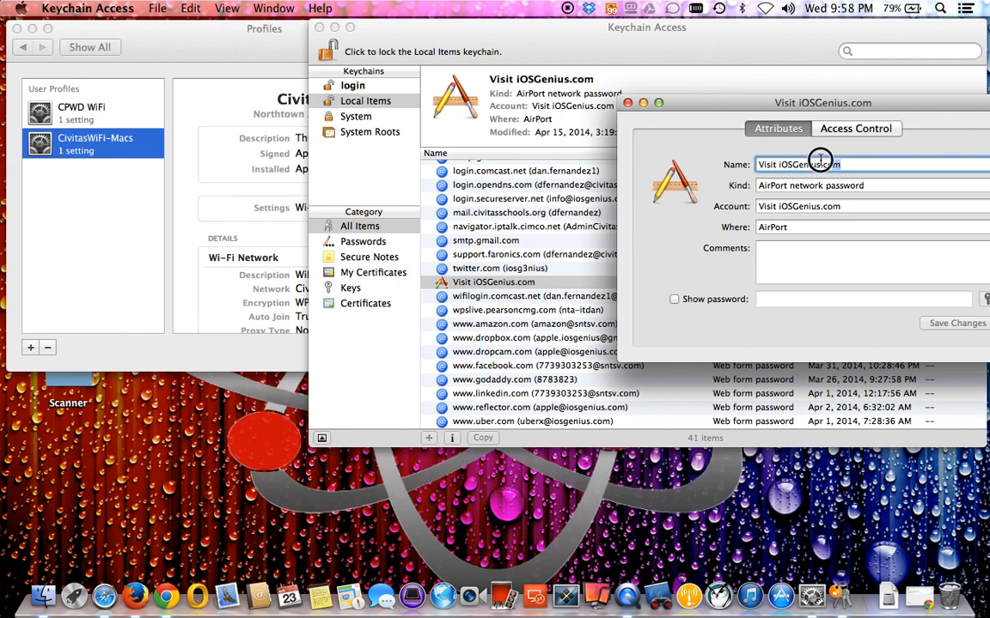
{"action": "left_click", "coordinate": [674, 300]}
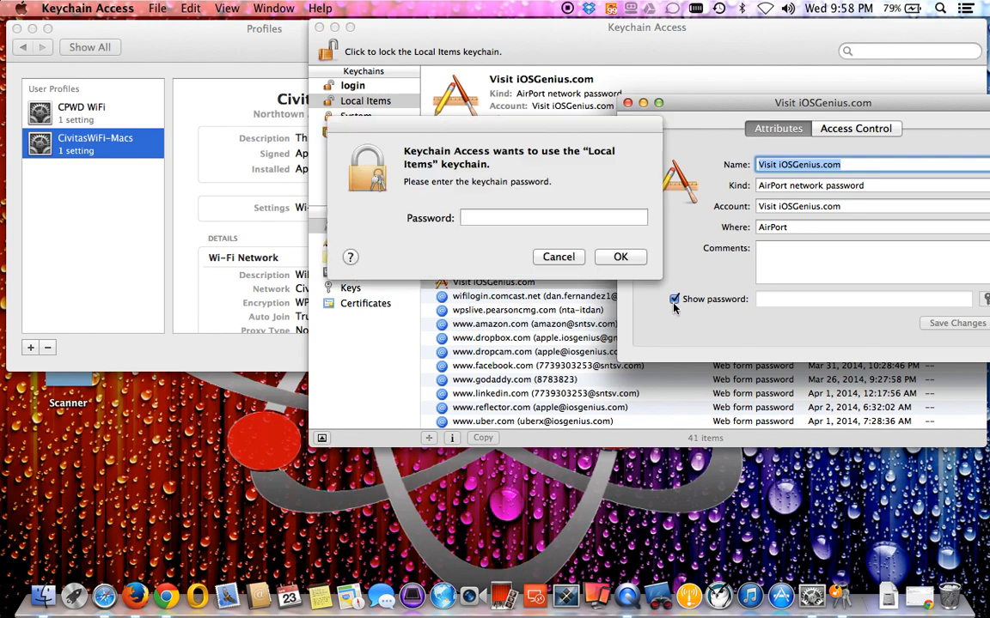
{"action": "type", "text": "•"}
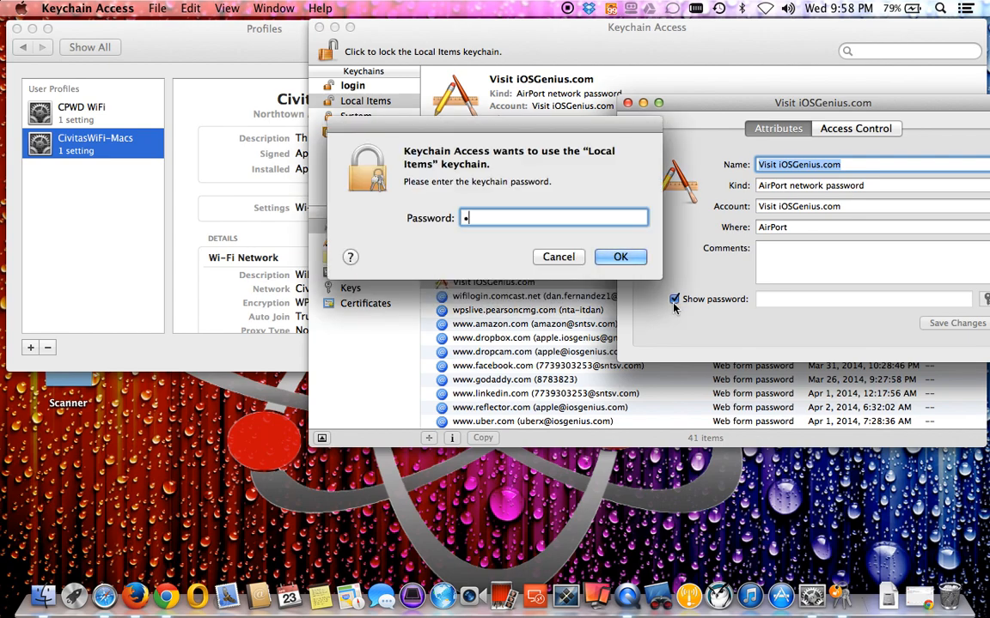
{"action": "type", "text": "••••••••"}
{"action": "key", "text": "Return"}
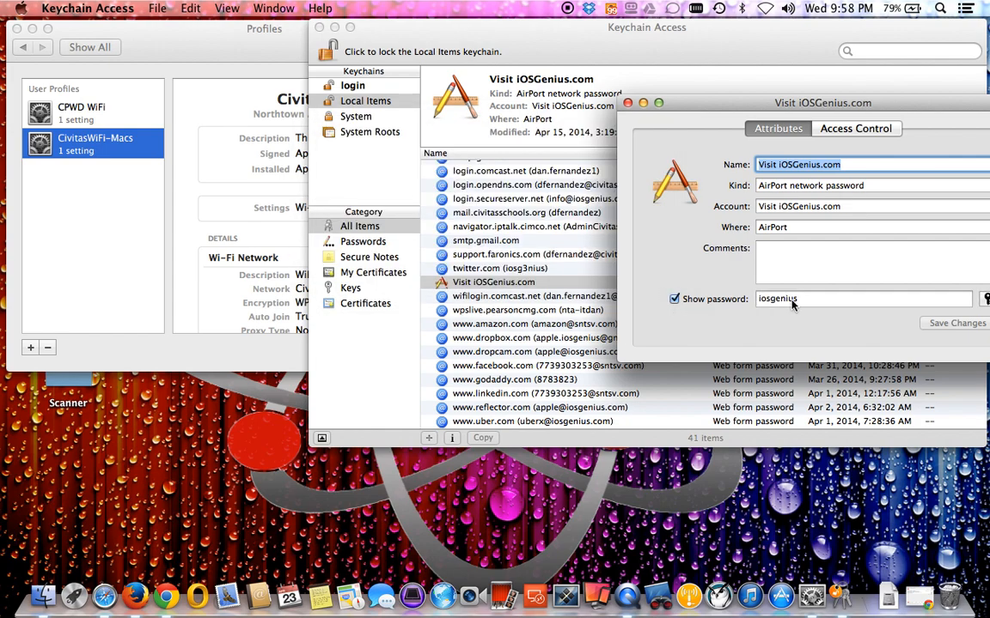
Highlight the revealed Wi-Fi password in the Visit iOSGenius.com item, move its window over the list, and close it
{"action": "left_click", "coordinate": [816, 300]}
{"action": "left_click_drag", "start_coordinate": [819, 303], "coordinate": [721, 302]}
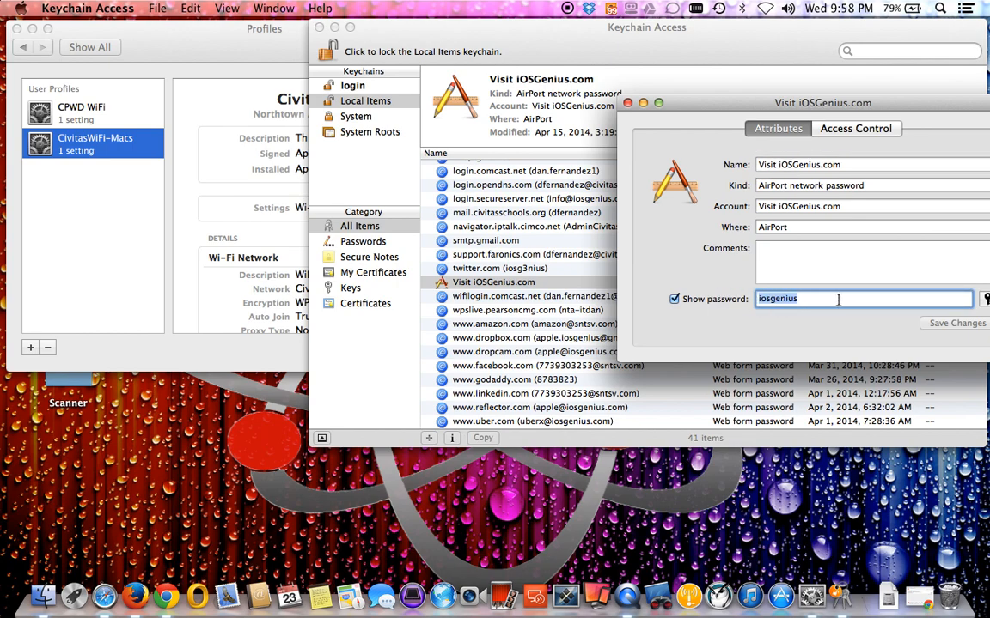
{"action": "left_click", "coordinate": [838, 300]}
{"action": "left_click_drag", "start_coordinate": [742, 104], "coordinate": [472, 302]}
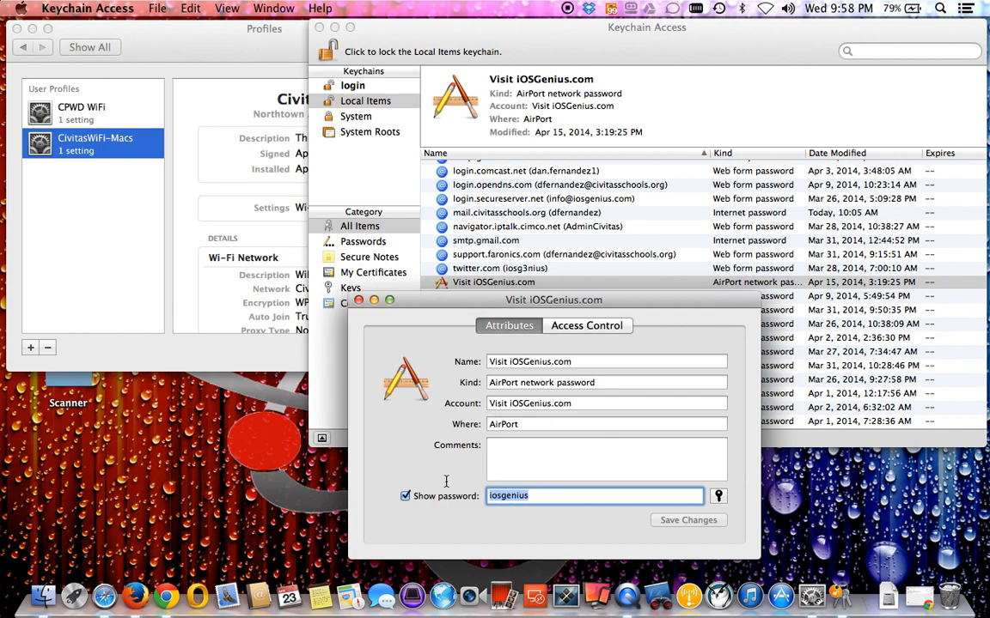
{"action": "double_click", "coordinate": [549, 495]}
{"action": "left_click", "coordinate": [550, 495]}
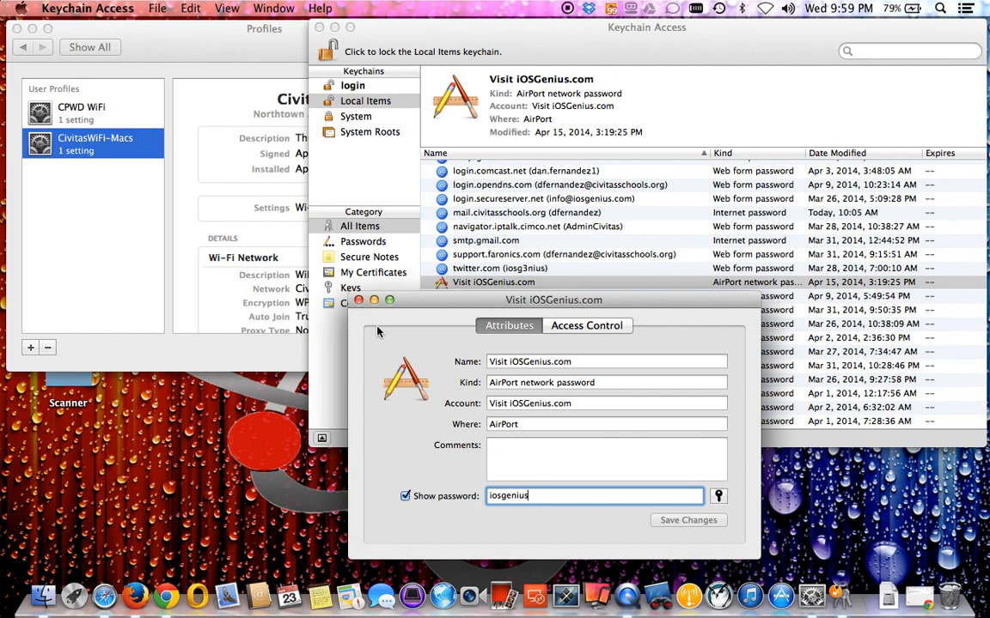
{"action": "left_click", "coordinate": [358, 300]}
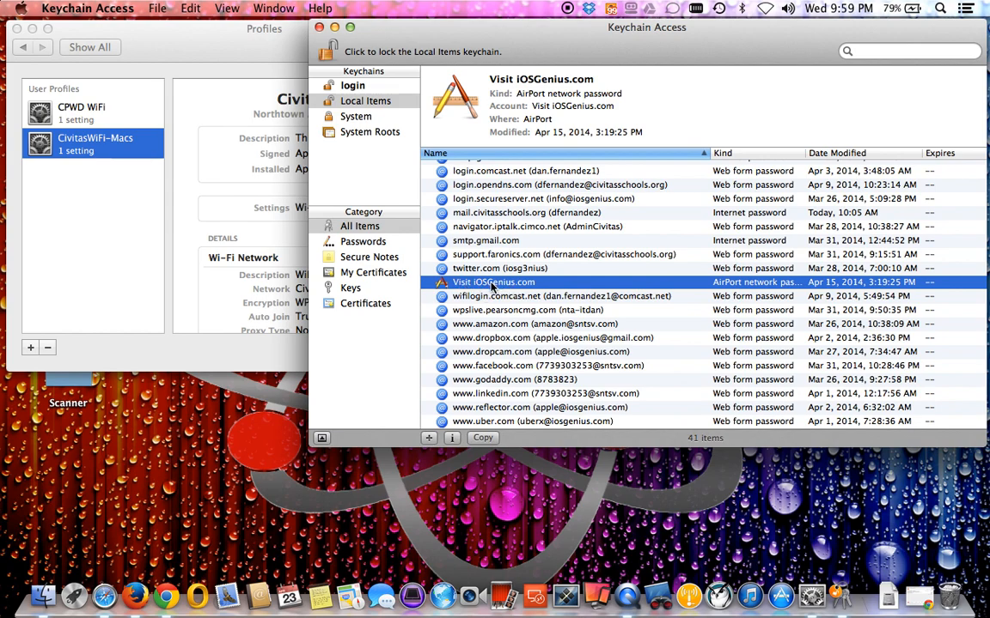
Check the Local Items entries around Visit iOSGenius.com and reselect that AirPort network password
{"action": "left_click", "coordinate": [512, 256]}
{"action": "left_click", "coordinate": [508, 310]}
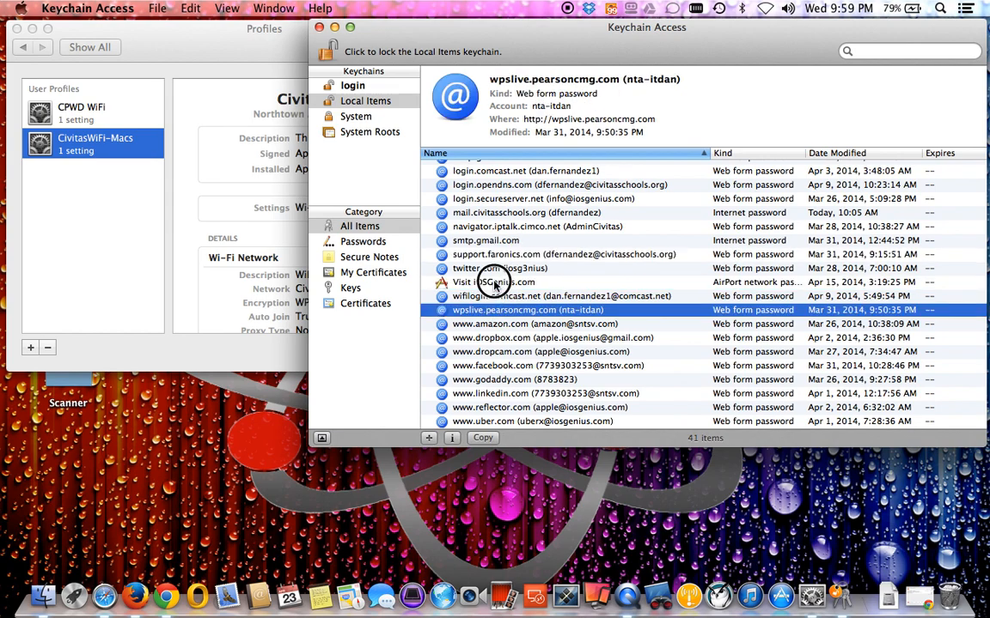
{"action": "left_click", "coordinate": [495, 285]}
{"action": "scroll", "coordinate": [513, 230], "scroll_direction": "up", "scroll_amount": 5}
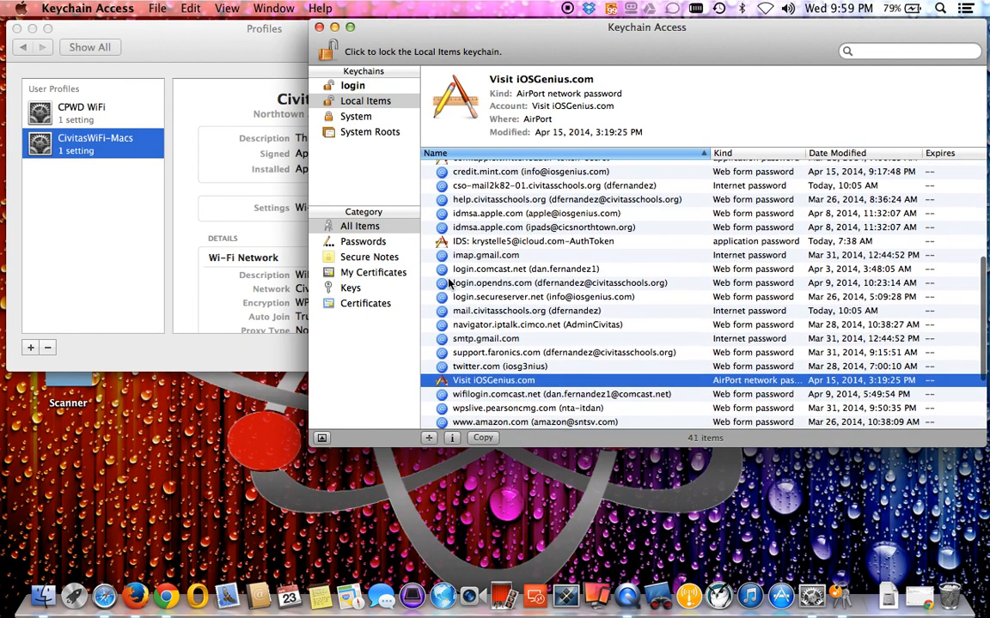
Move the Keychain Access window aside and compare the CivitasWiFi network in the Profiles pane with the Local Items entries
{"action": "left_click_drag", "start_coordinate": [402, 27], "coordinate": [518, 29]}
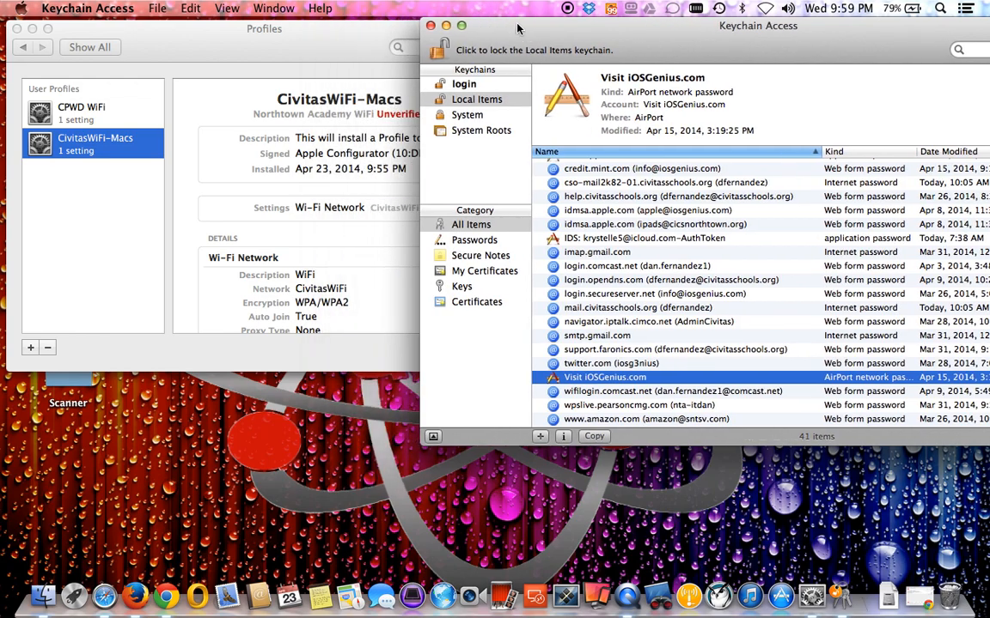
{"action": "left_click", "coordinate": [316, 288]}
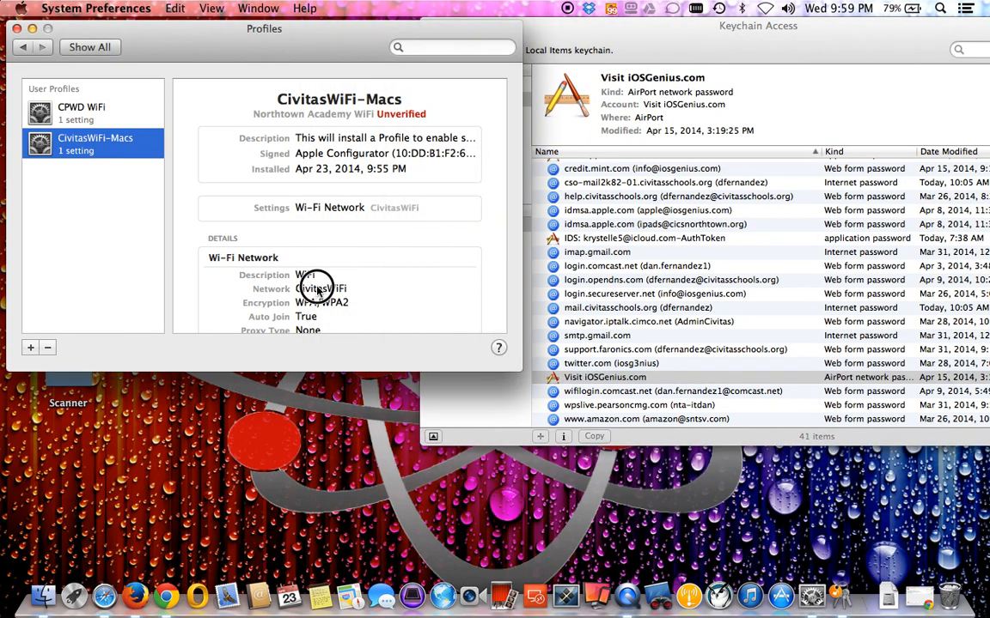
{"action": "scroll", "coordinate": [627, 230], "scroll_direction": "up", "scroll_amount": 5}
{"action": "scroll", "coordinate": [627, 230], "scroll_direction": "up", "scroll_amount": 4}
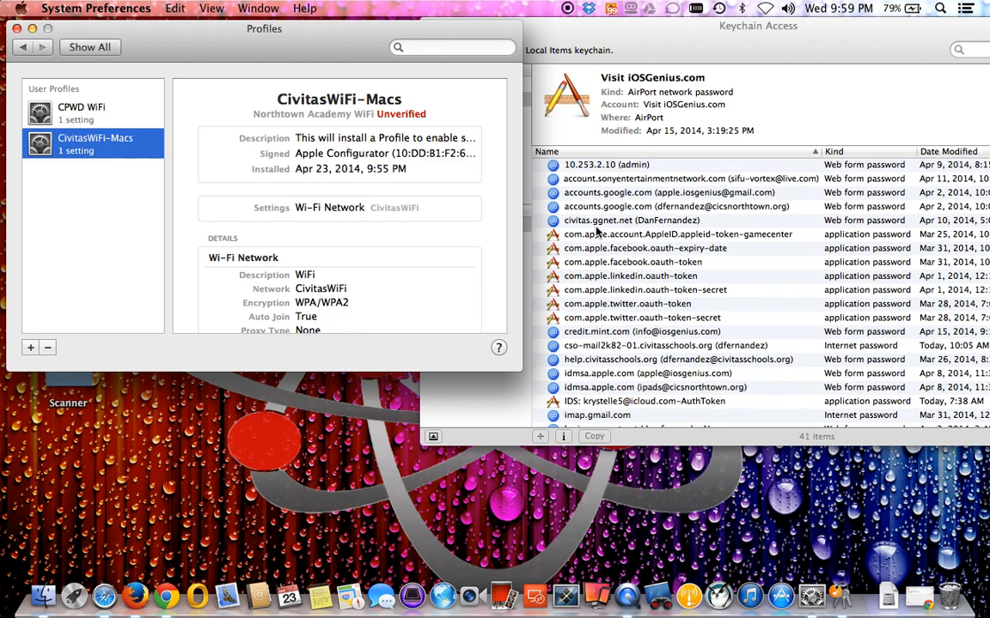
{"action": "left_click", "coordinate": [596, 225]}
{"action": "left_click", "coordinate": [580, 222]}
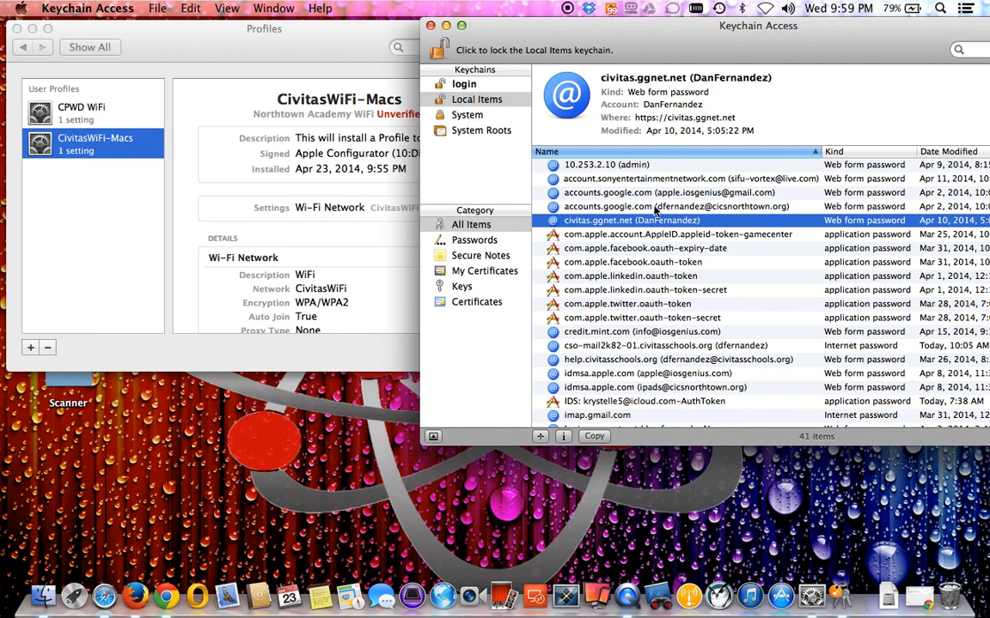
Open the first accounts.google.com web form password, request to show its password, cancel the keychain prompt, and close the item
{"action": "left_click", "coordinate": [627, 194]}
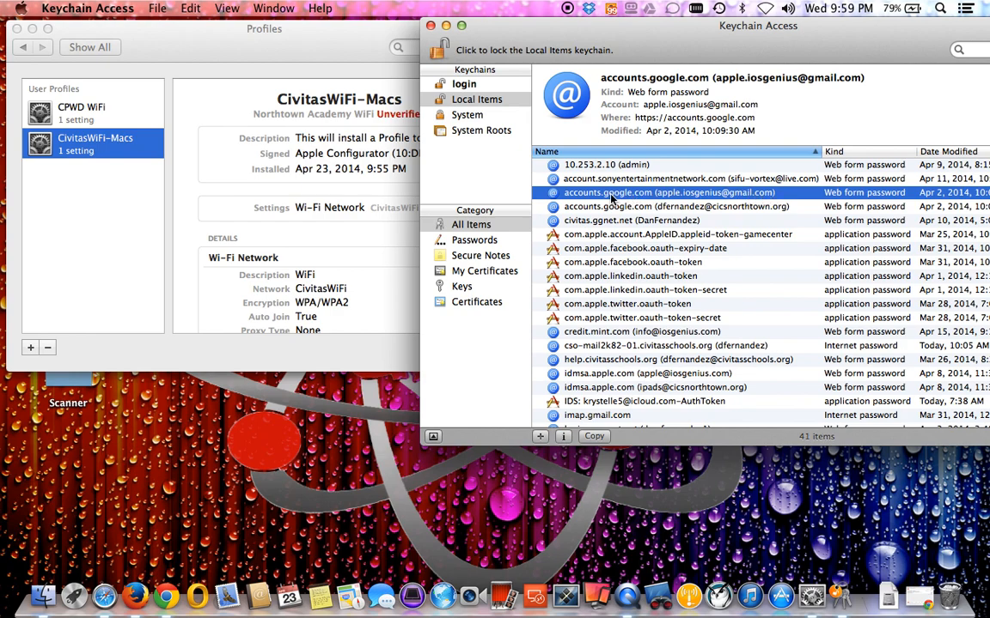
{"action": "double_click", "coordinate": [608, 194]}
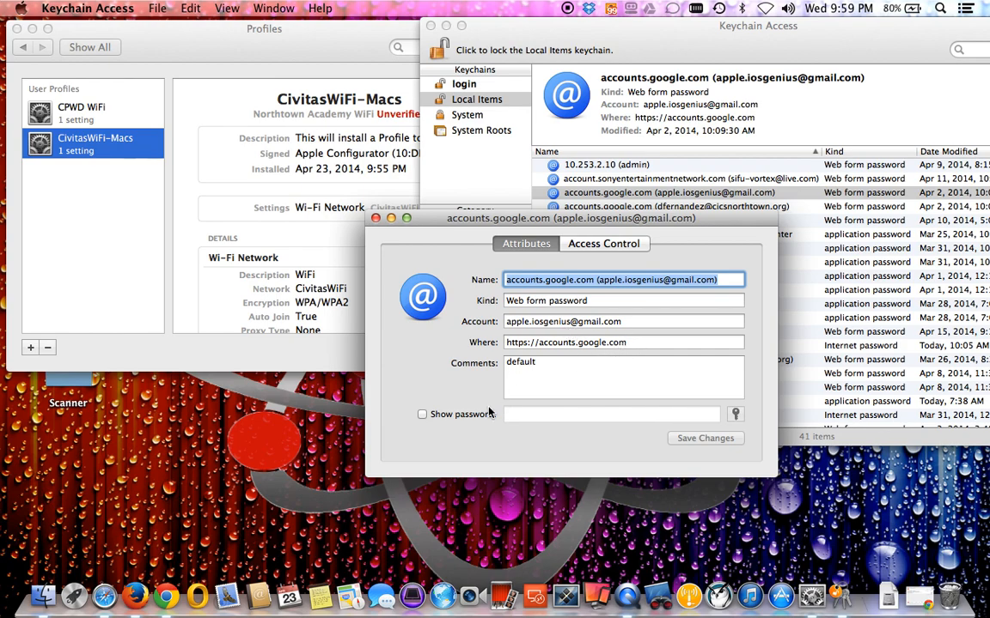
{"action": "left_click", "coordinate": [422, 414]}
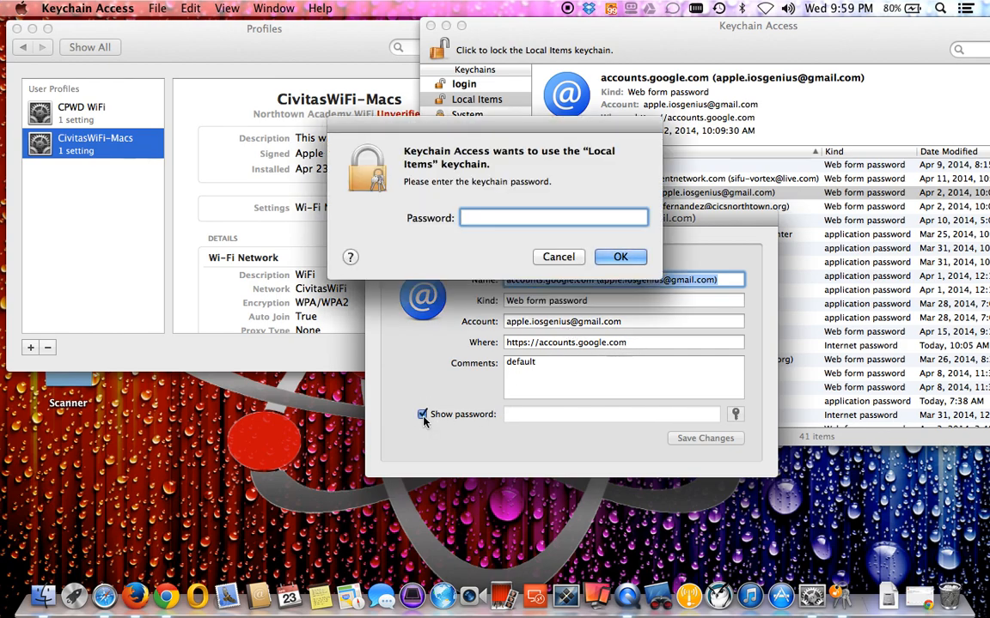
{"action": "left_click", "coordinate": [558, 256]}
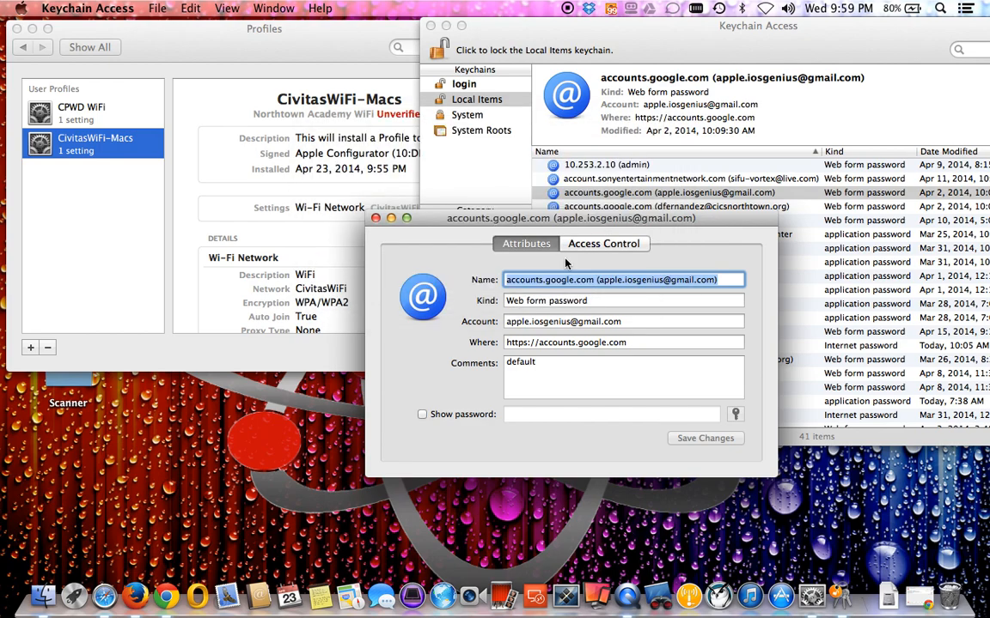
{"action": "left_click", "coordinate": [599, 281]}
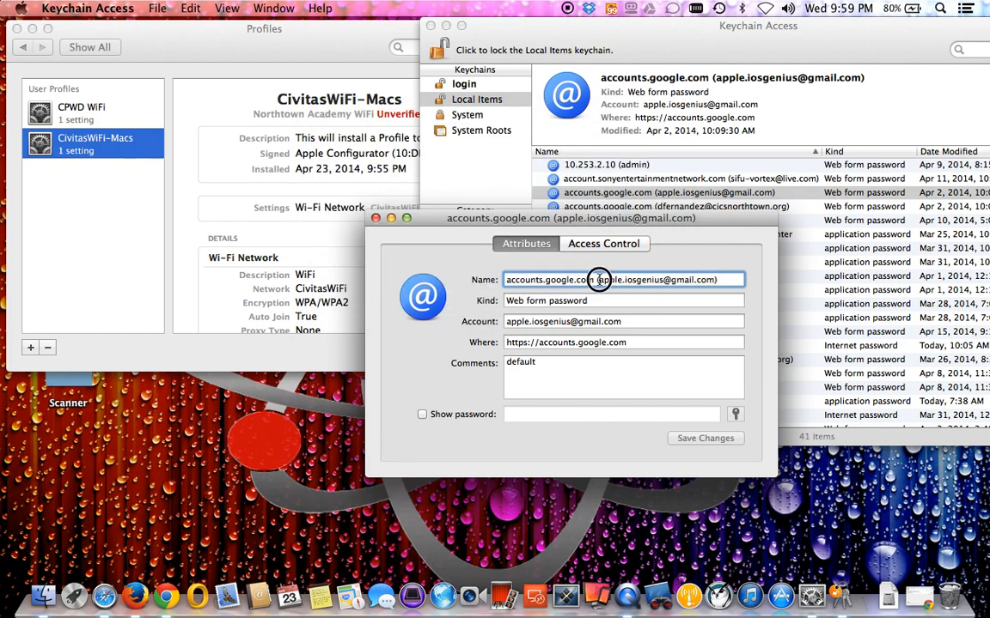
{"action": "left_click_drag", "start_coordinate": [599, 281], "coordinate": [718, 280]}
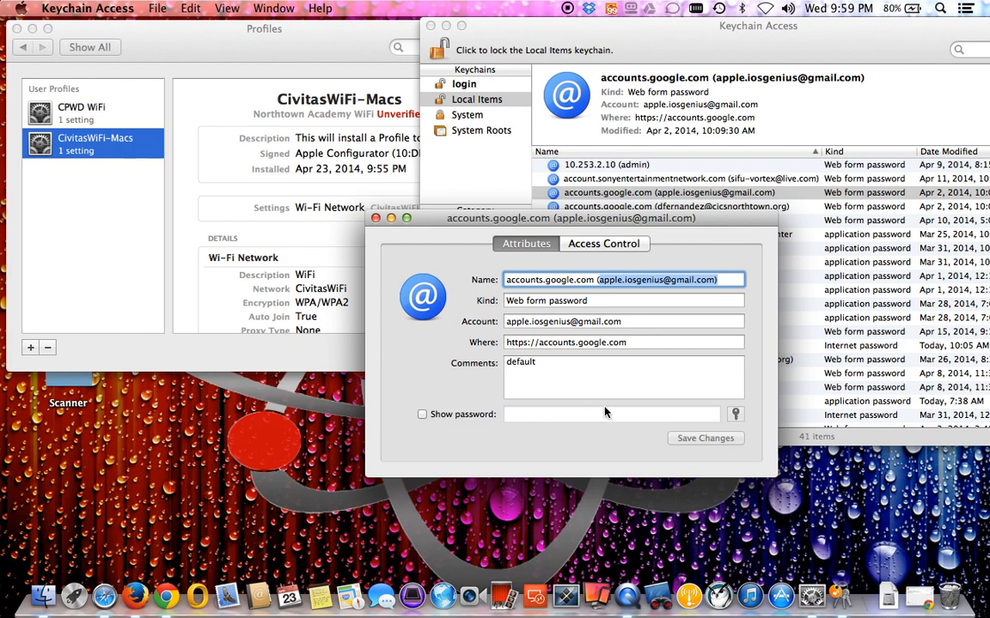
{"action": "left_click", "coordinate": [375, 219]}
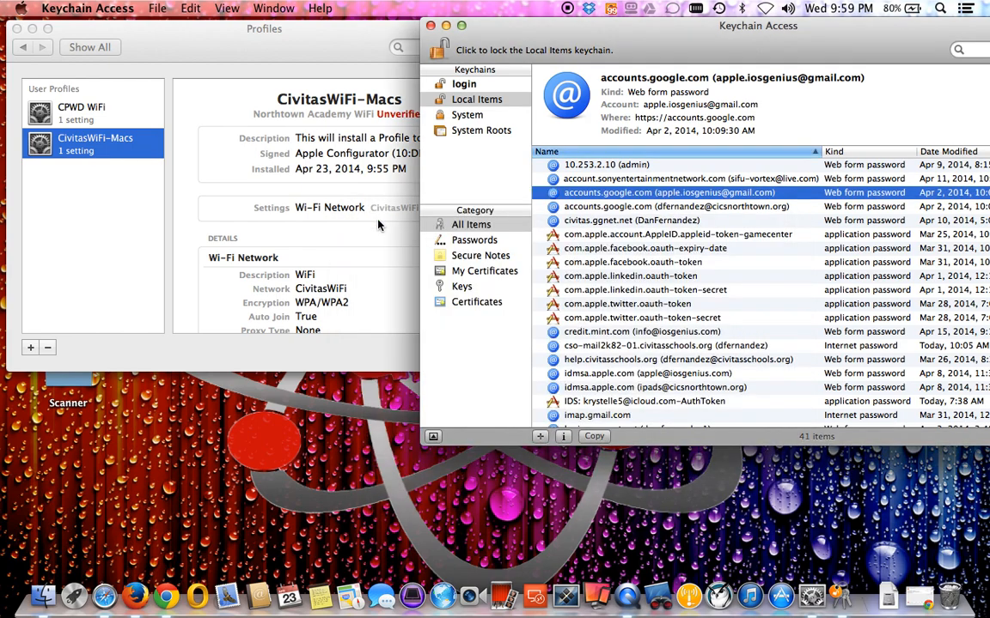
View the 10.253.2.10 and account.sonyentertainmentnetwork.com entries in Local Items and switch to System Preferences
{"action": "left_click", "coordinate": [655, 222]}
{"action": "left_click", "coordinate": [620, 167]}
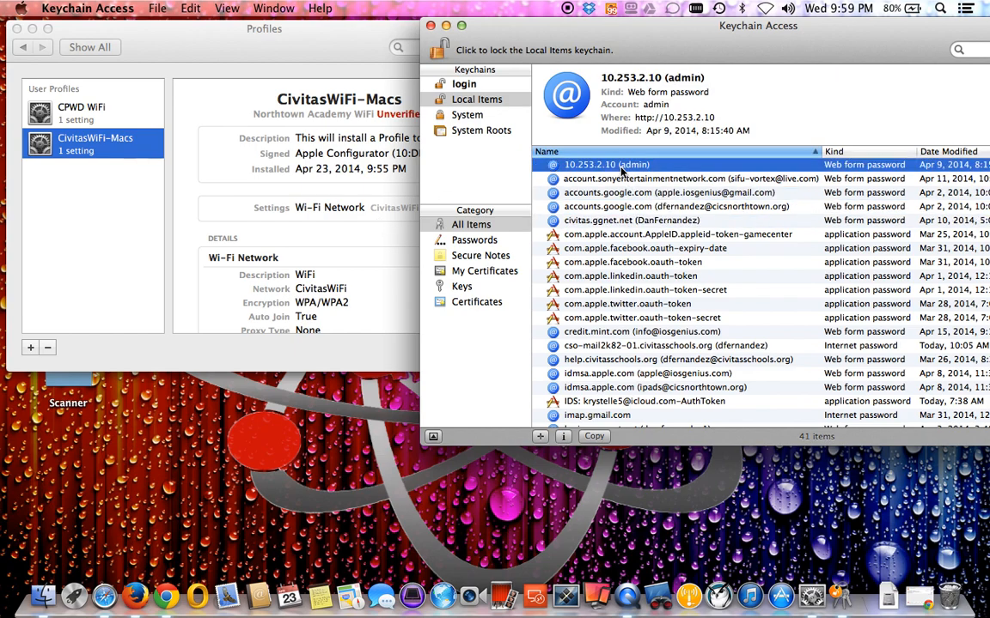
{"action": "left_click", "coordinate": [605, 179]}
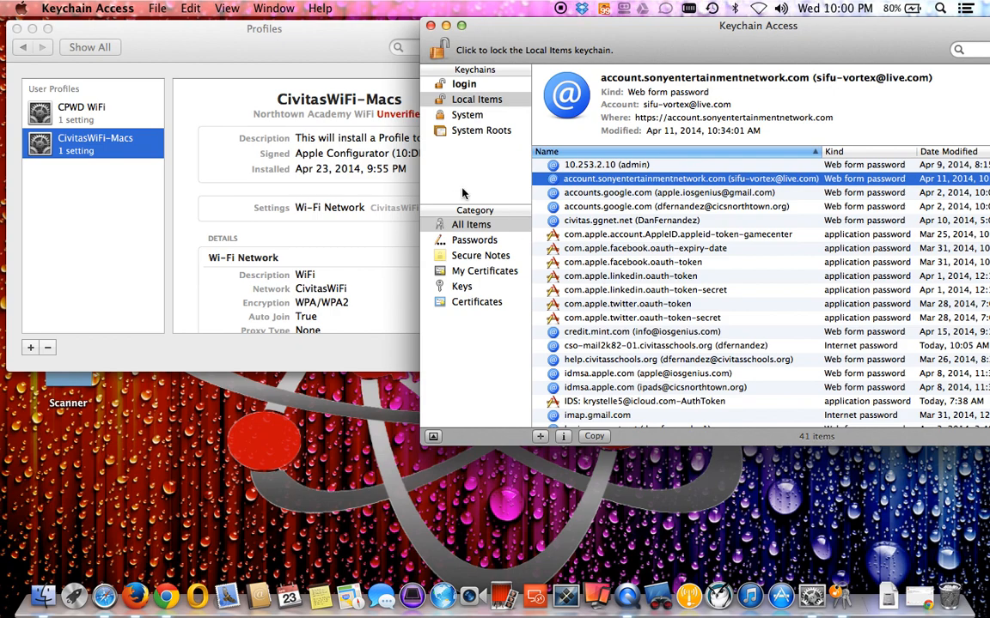
{"action": "left_click", "coordinate": [313, 52]}
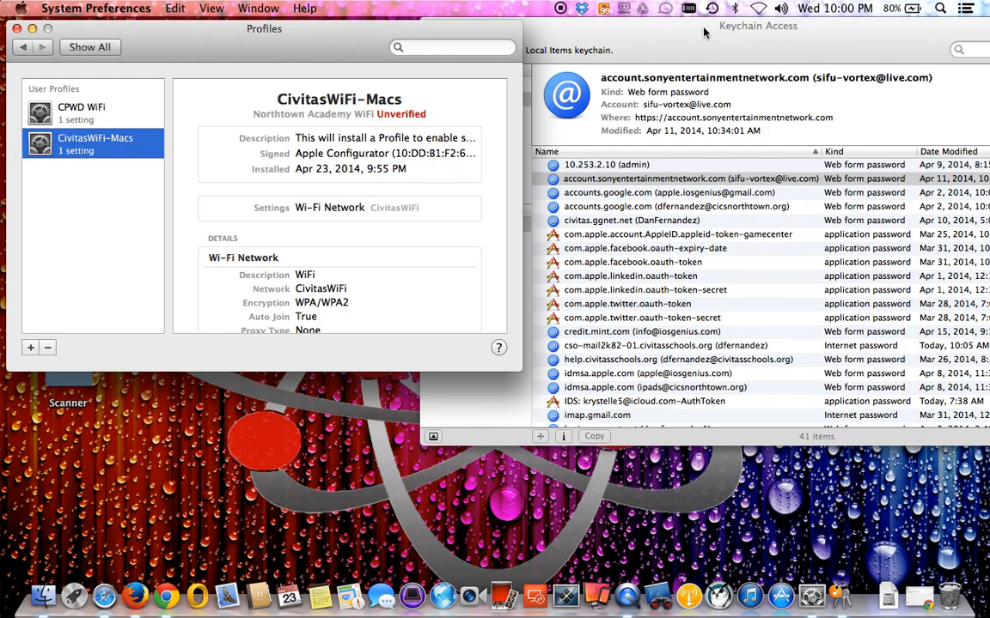
Close the Keychain Access window and turn Wi-Fi on
{"action": "left_click", "coordinate": [591, 33]}
{"action": "key", "text": "super+w"}
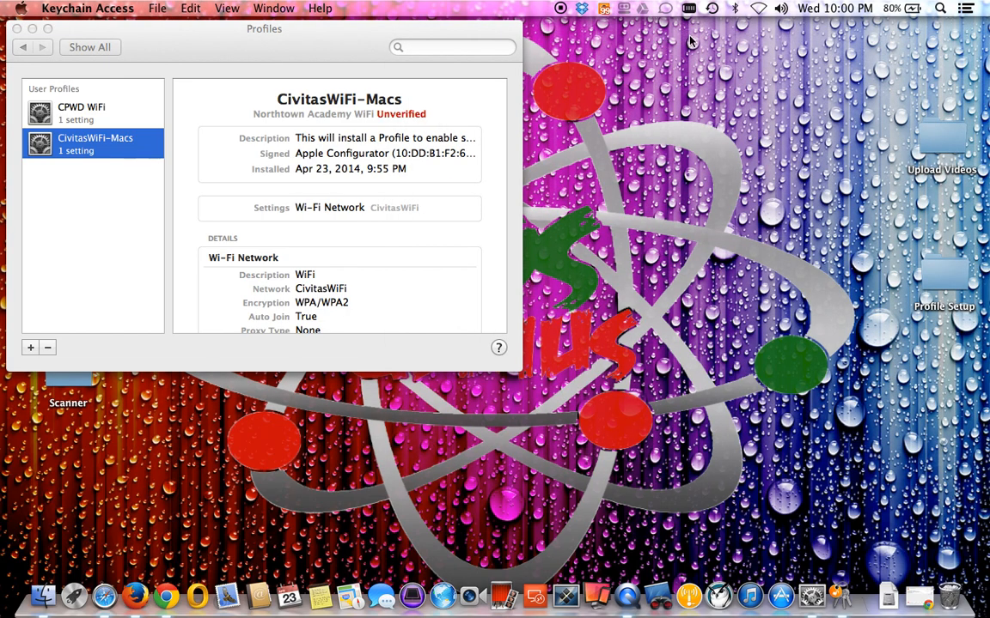
{"action": "left_click", "coordinate": [756, 10]}
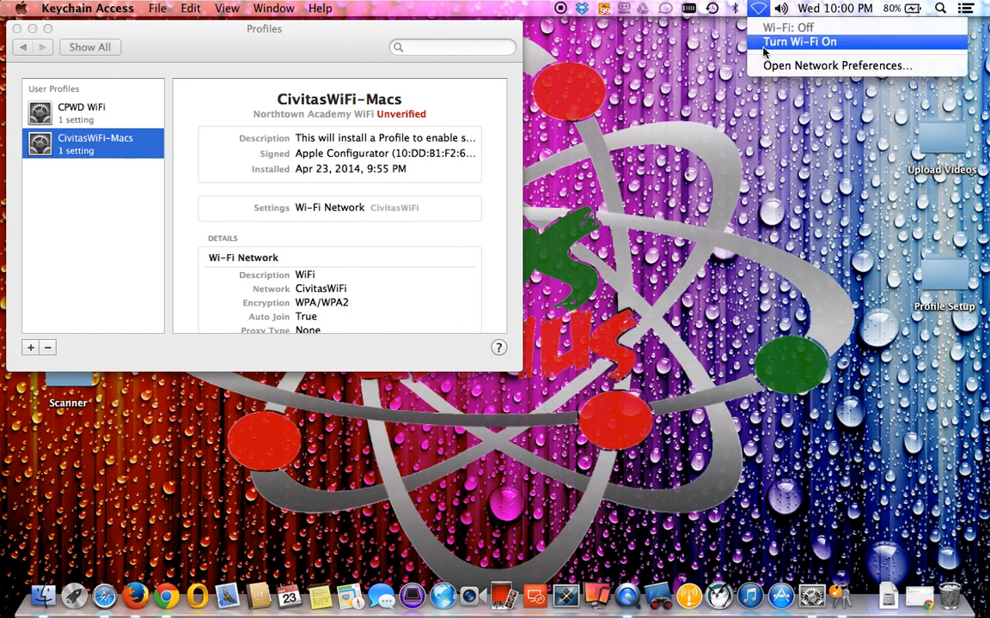
{"action": "left_click", "coordinate": [773, 42]}
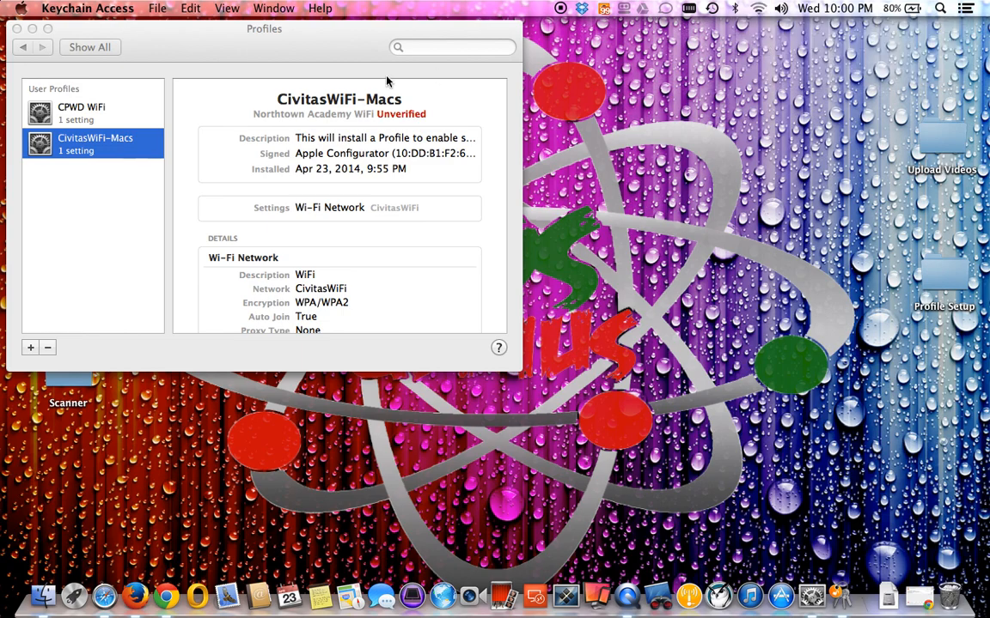
View the CPWD WiFi and CivitasWiFi-Macs profile details again and return to all preferences
{"action": "left_click", "coordinate": [88, 117]}
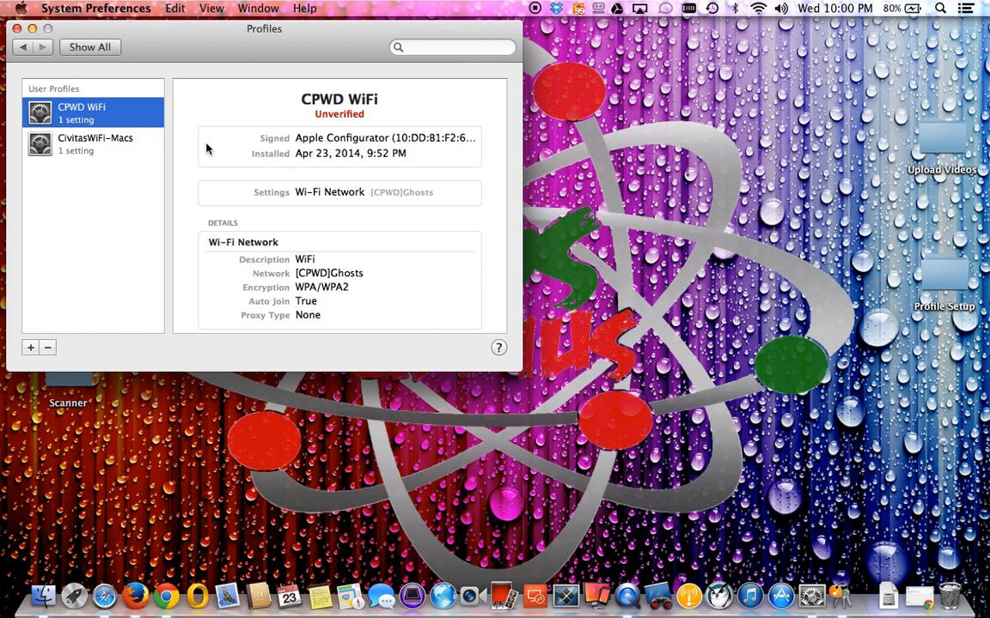
{"action": "left_click", "coordinate": [87, 151]}
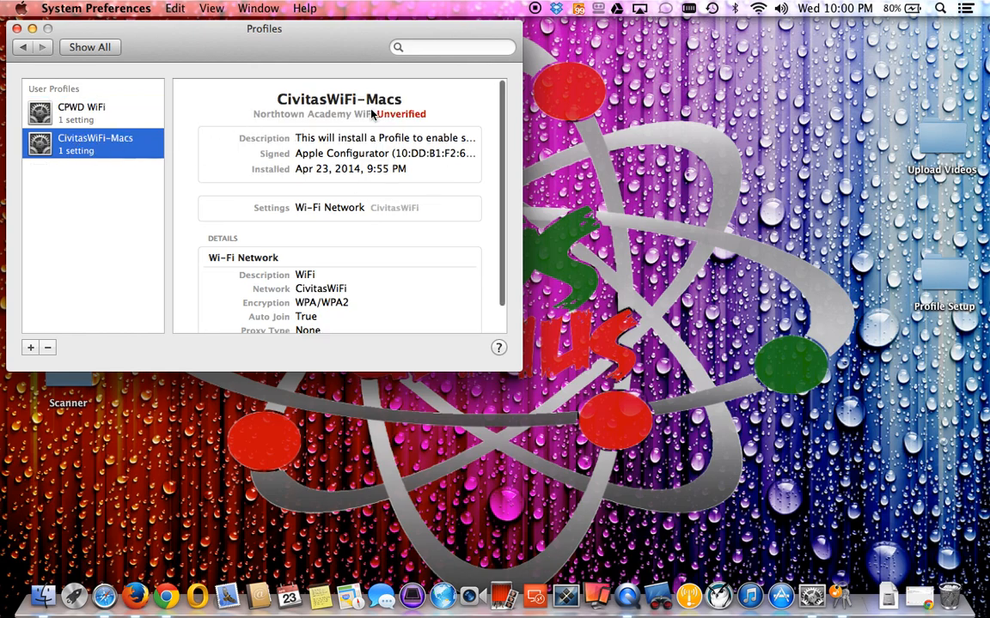
{"action": "left_click", "coordinate": [23, 48]}
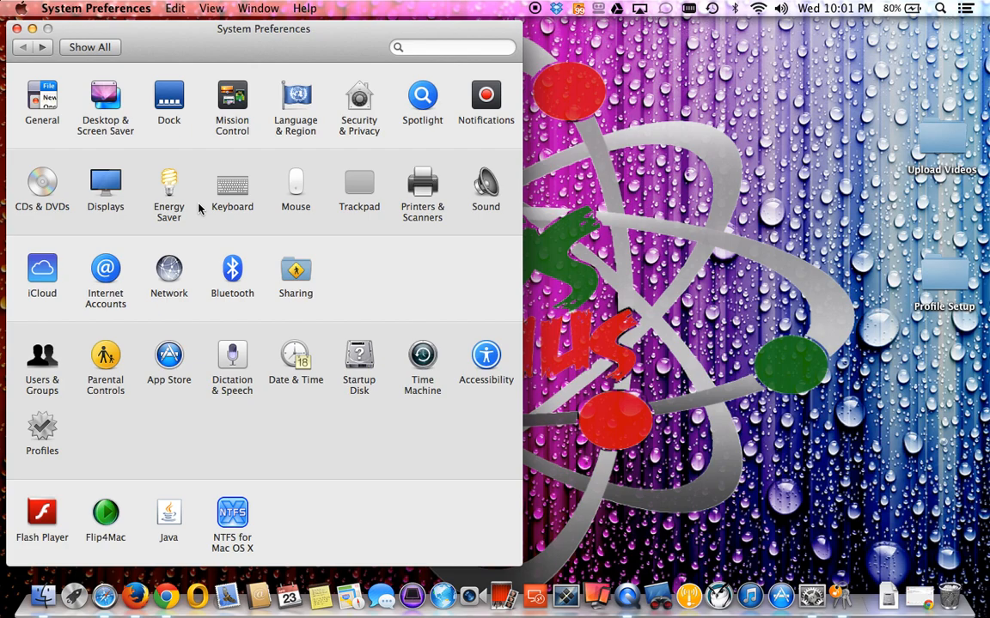
Quit System Preferences and open Safari
{"action": "left_click", "coordinate": [760, 38]}
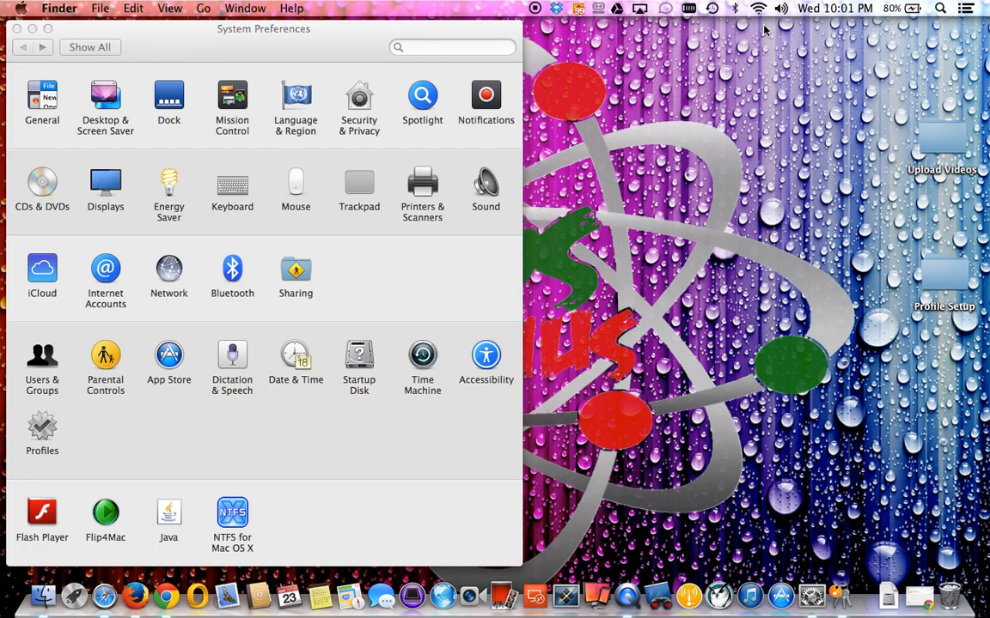
{"action": "left_click", "coordinate": [181, 44]}
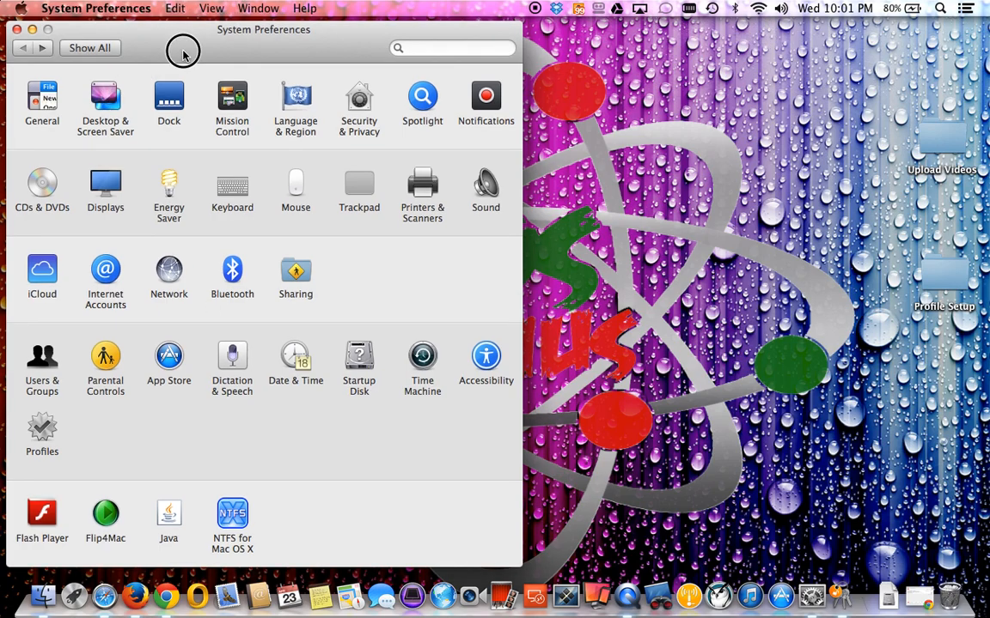
{"action": "key", "text": "super+q"}
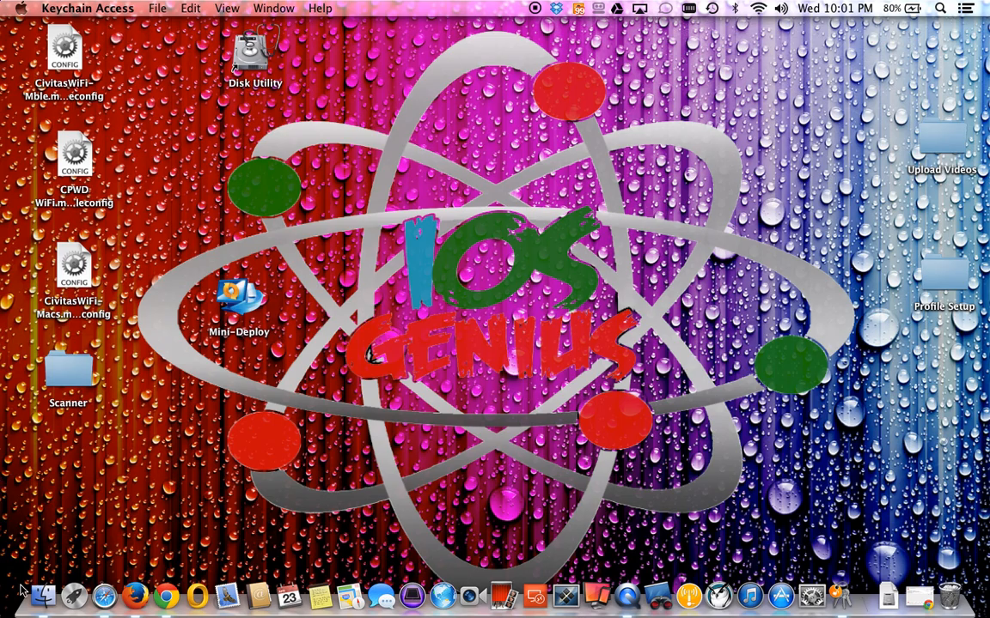
{"action": "left_click", "coordinate": [104, 595]}
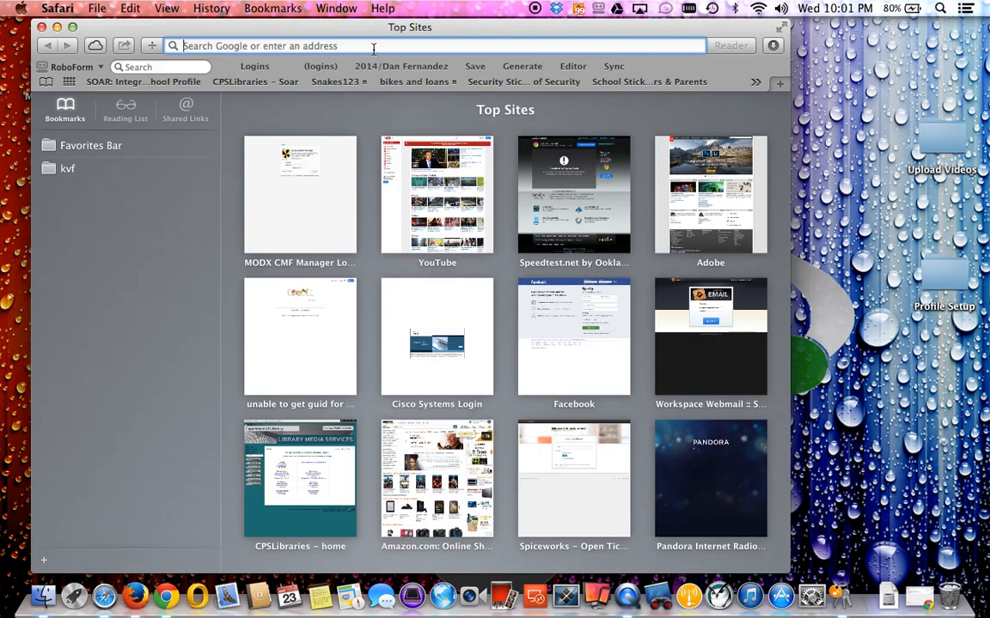
Check the internet connection by loading espn.com and running the speed test on speedtest.net
{"action": "type", "text": "espn.com"}
{"action": "key", "text": "Return"}
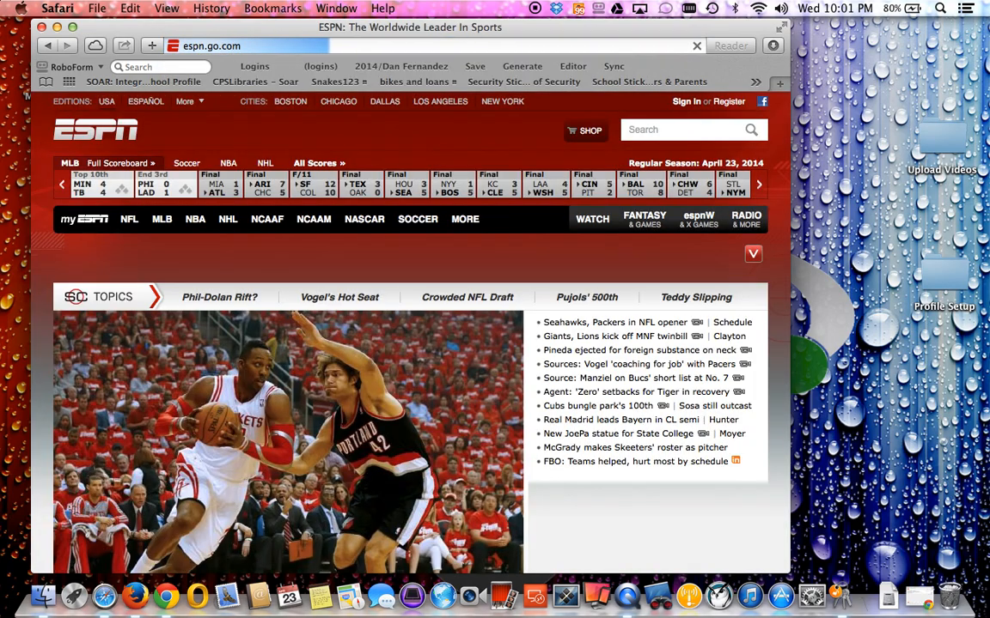
{"action": "left_click", "coordinate": [352, 46]}
{"action": "type", "text": "speed"}
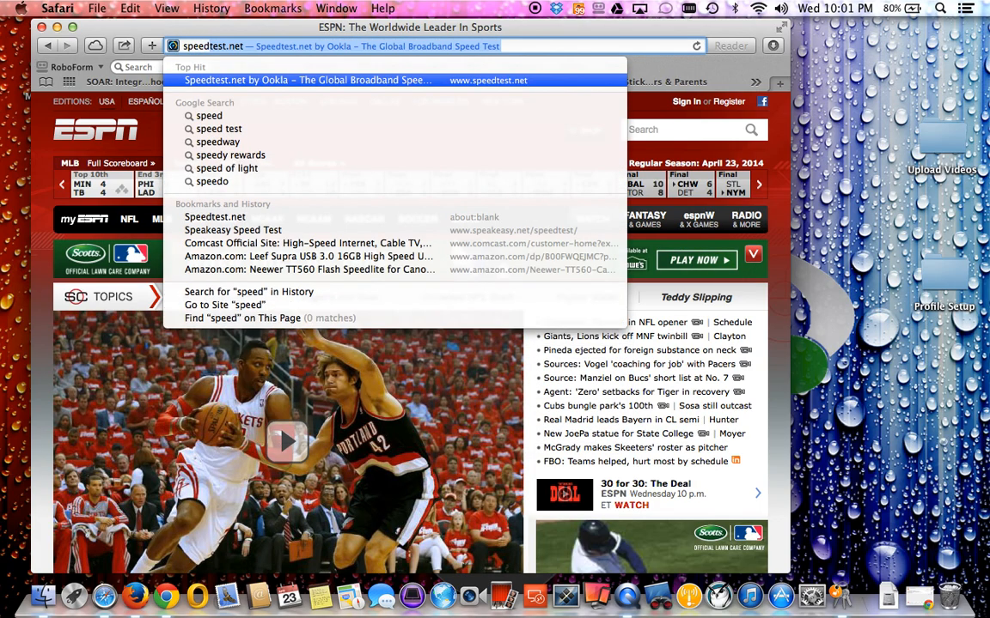
{"action": "key", "text": "Return"}
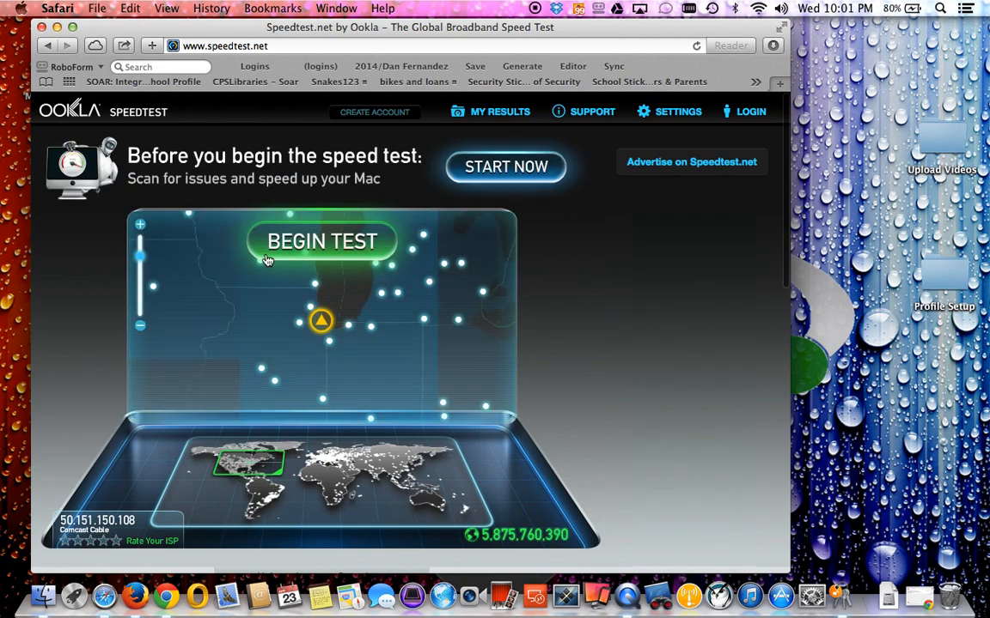
{"action": "left_click", "coordinate": [326, 248]}
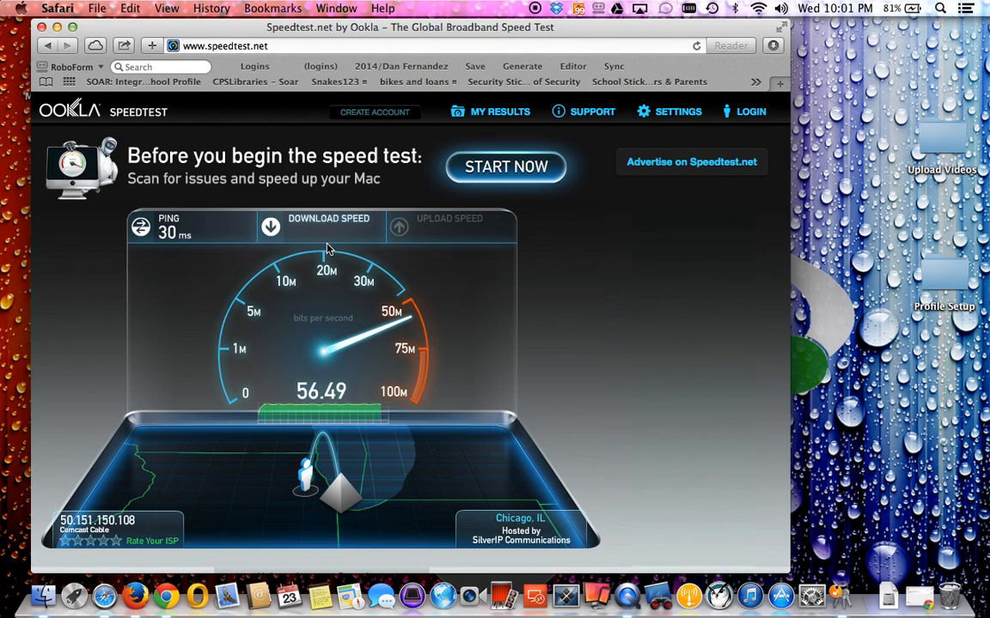
{"action": "left_click", "coordinate": [464, 44]}
{"action": "key", "text": "BackSpace"}
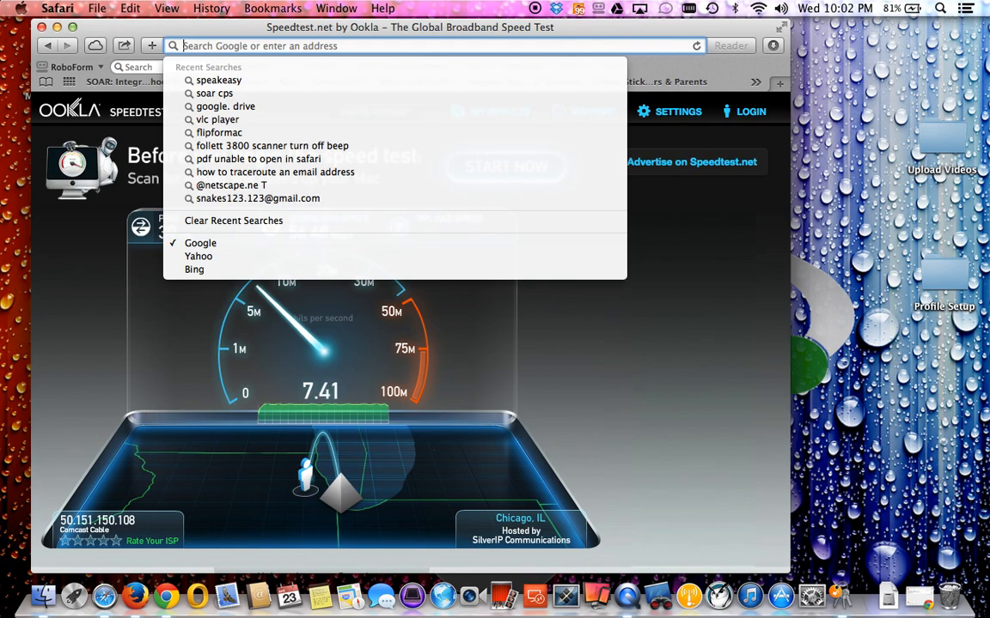
{"action": "type", "text": "youtube.com"}
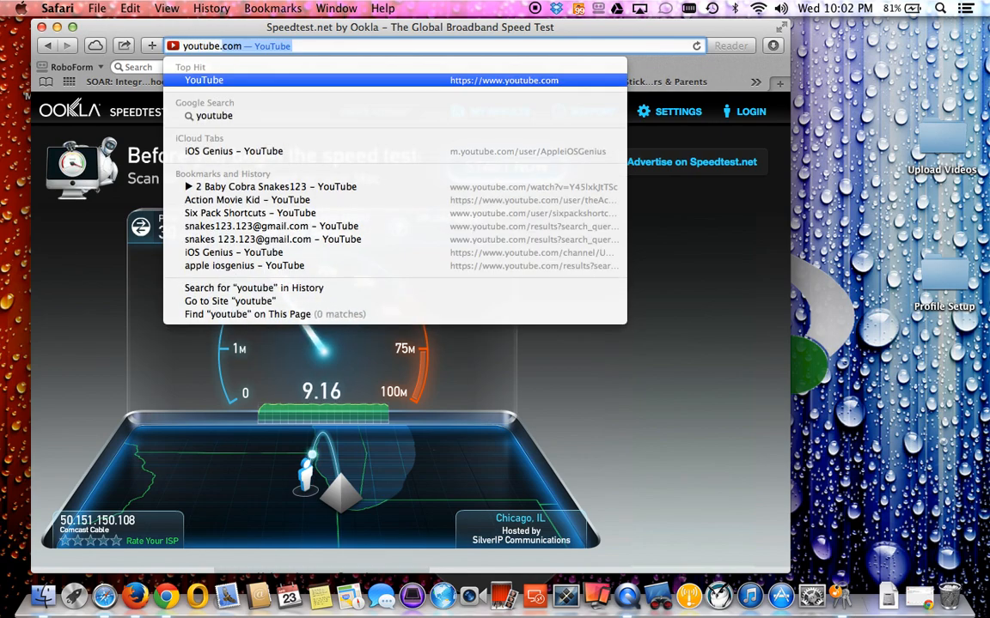
{"action": "key", "text": "Return"}
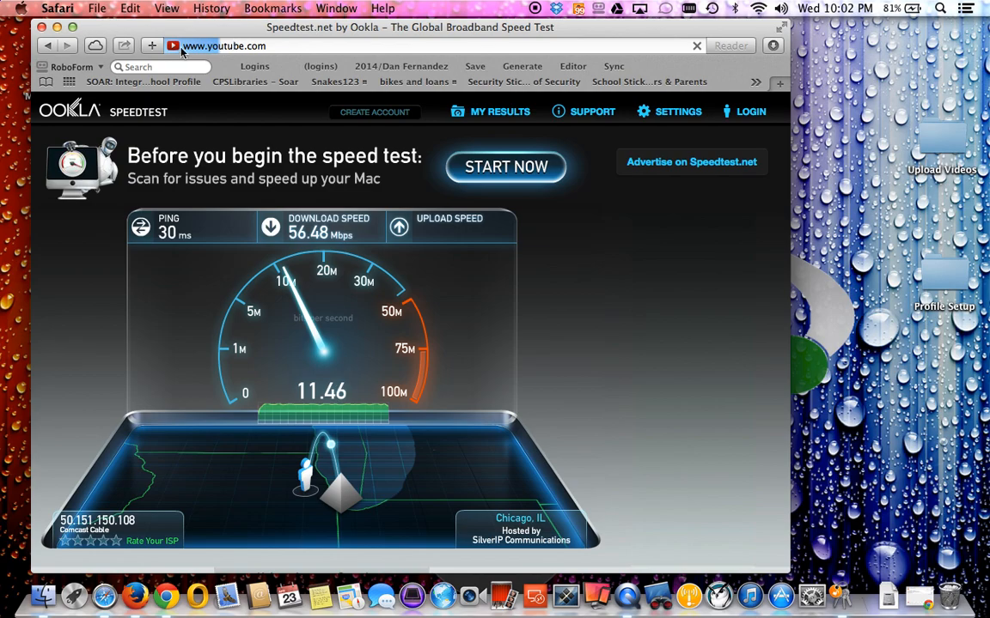
{"action": "key", "text": "Escape"}
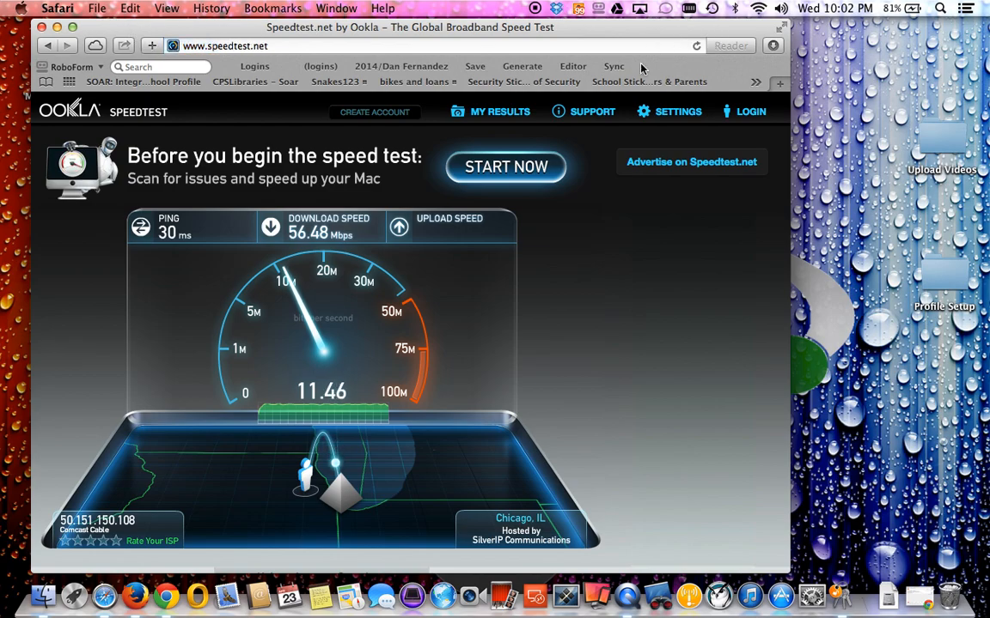
Switch to Firefox and go to youtube.com
{"action": "left_click", "coordinate": [133, 601]}
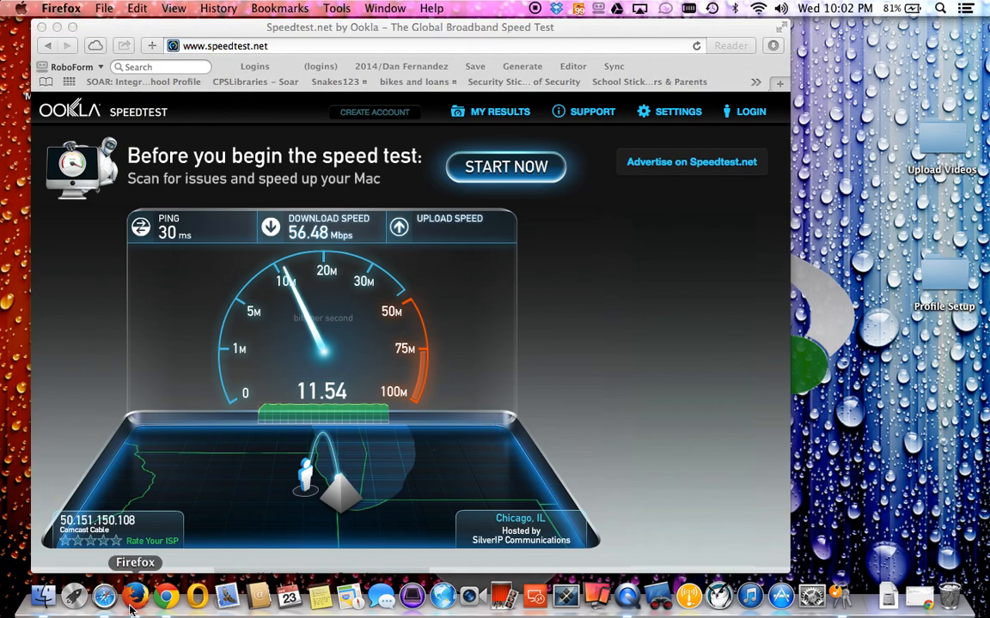
{"action": "left_click", "coordinate": [273, 69]}
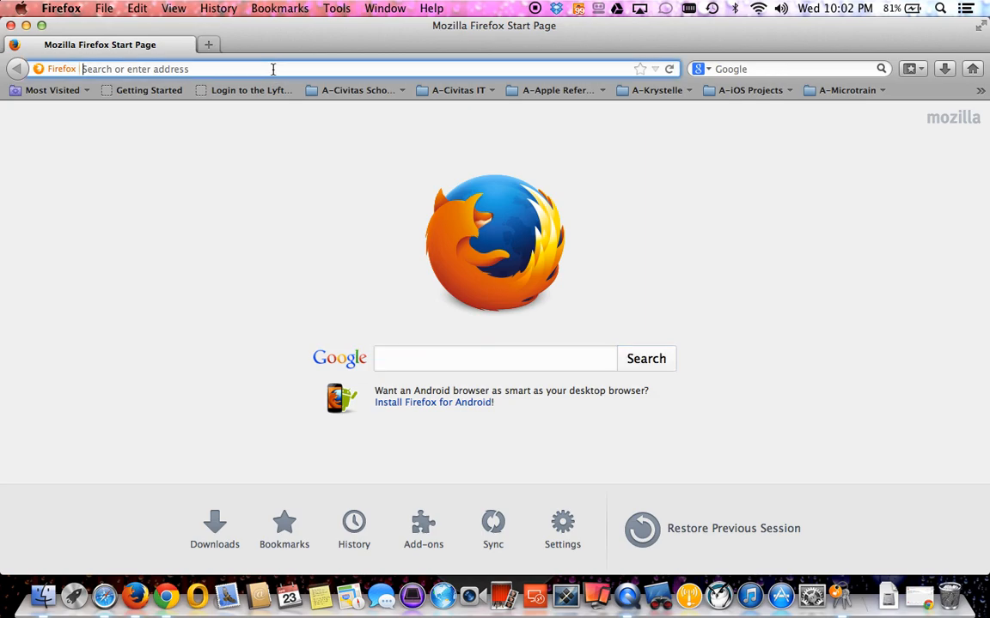
{"action": "type", "text": "youtube.com"}
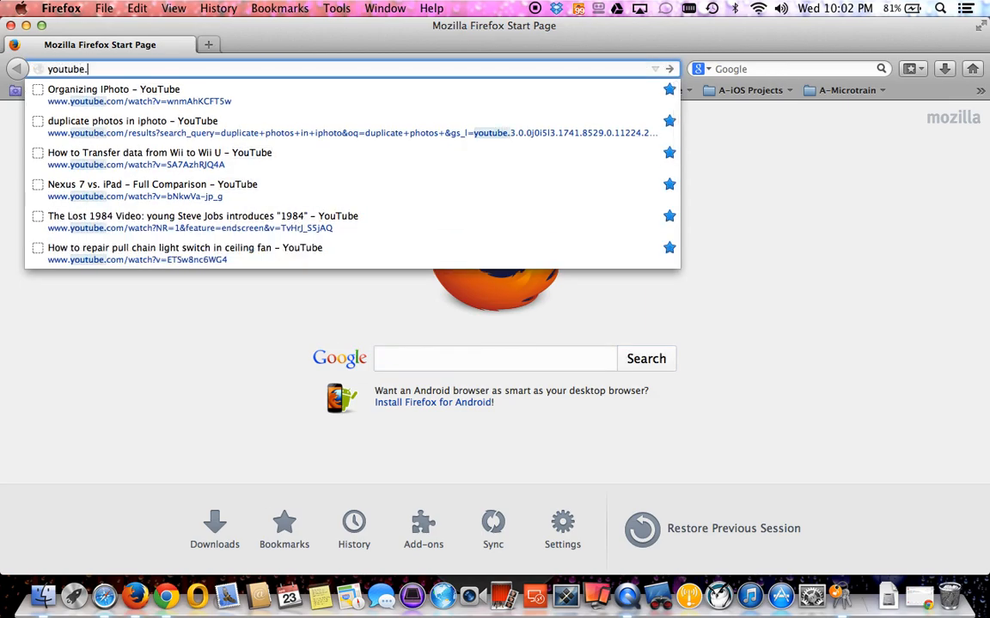
{"action": "key", "text": "Return"}
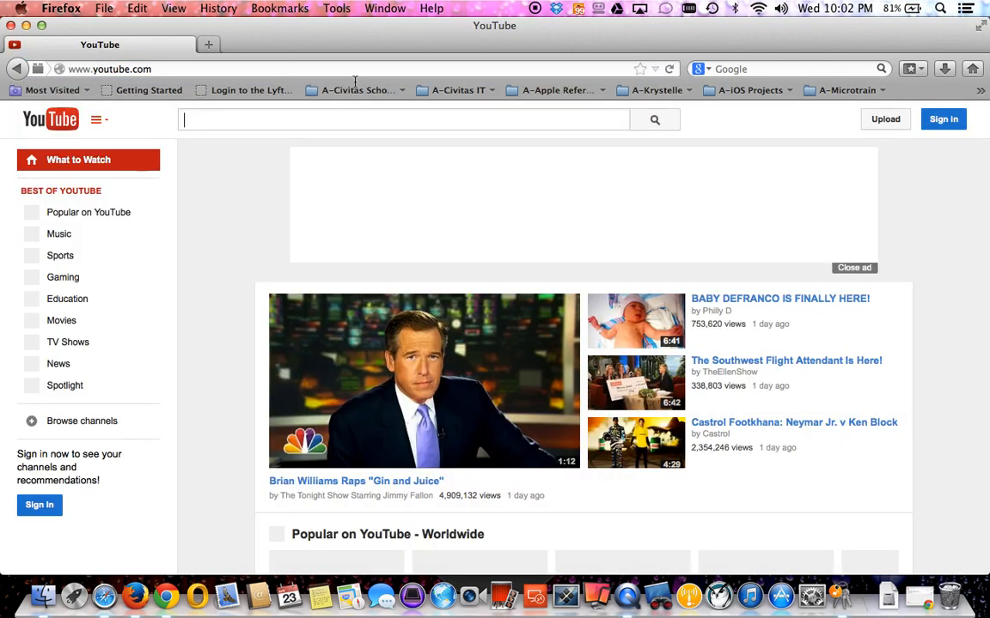
Search YouTube for "apple iosgenius" and open the iOS Genius channel from the results
{"action": "left_click", "coordinate": [289, 118]}
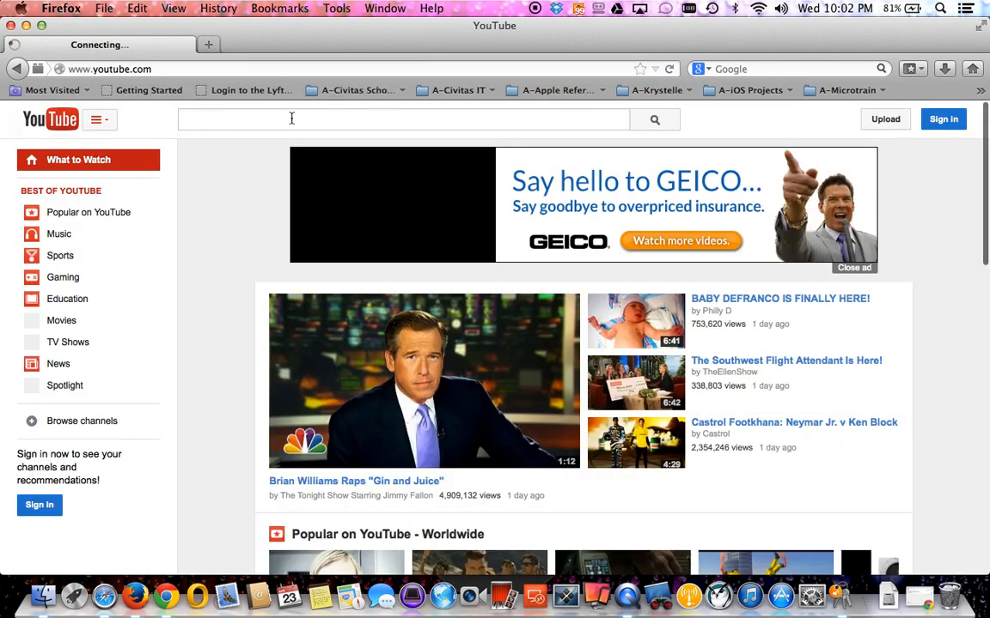
{"action": "type", "text": "apple"}
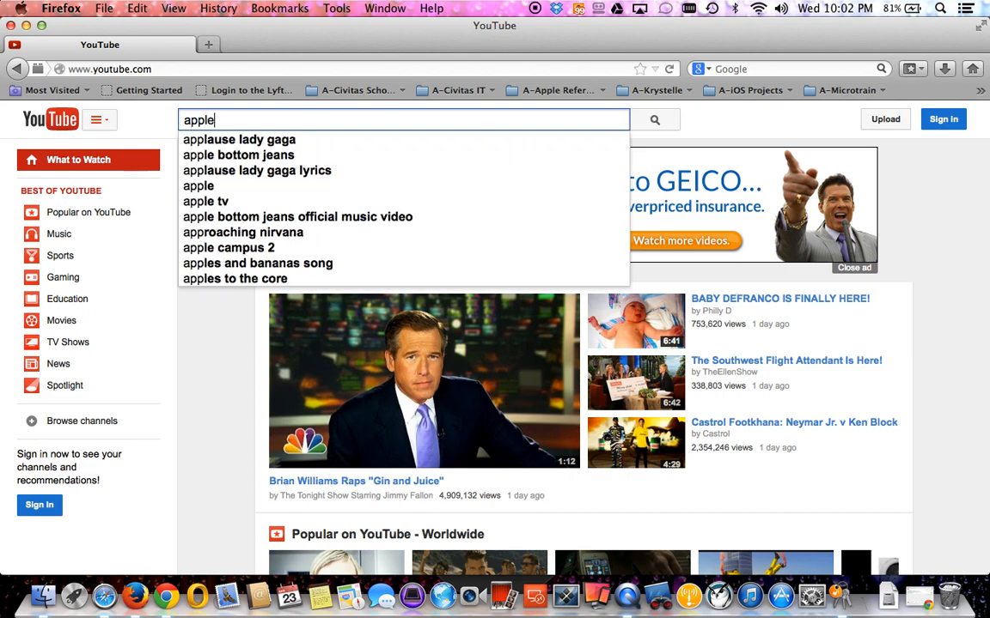
{"action": "type", "text": " iosgenius"}
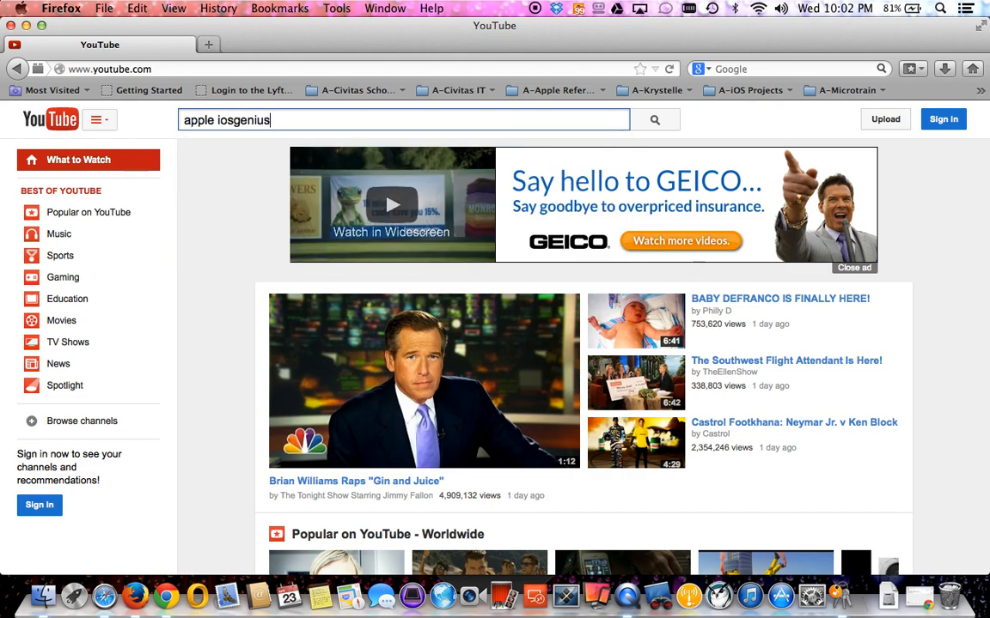
{"action": "key", "text": "Return"}
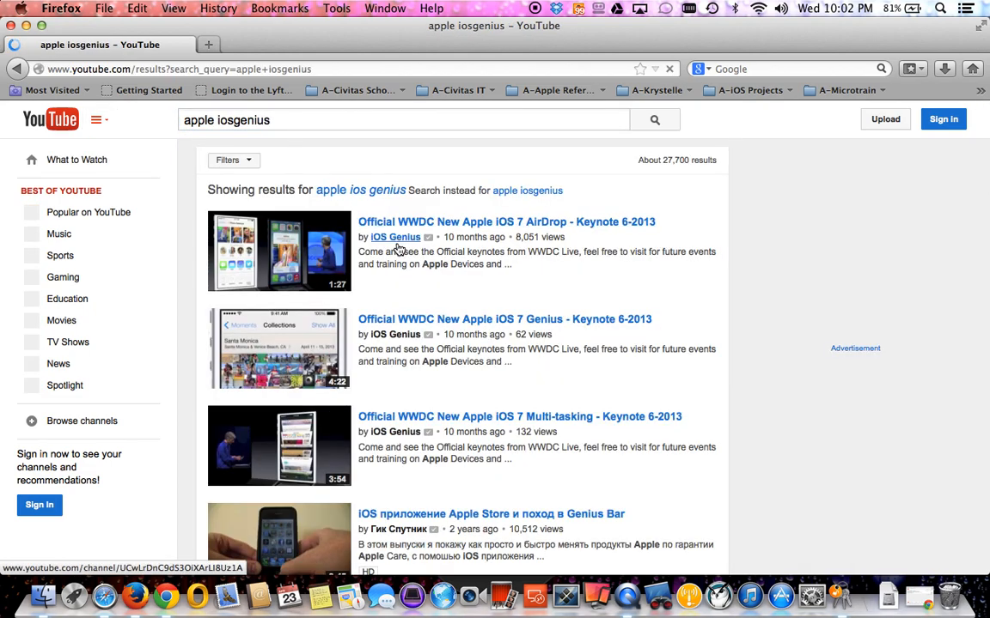
{"action": "left_click", "coordinate": [397, 241]}
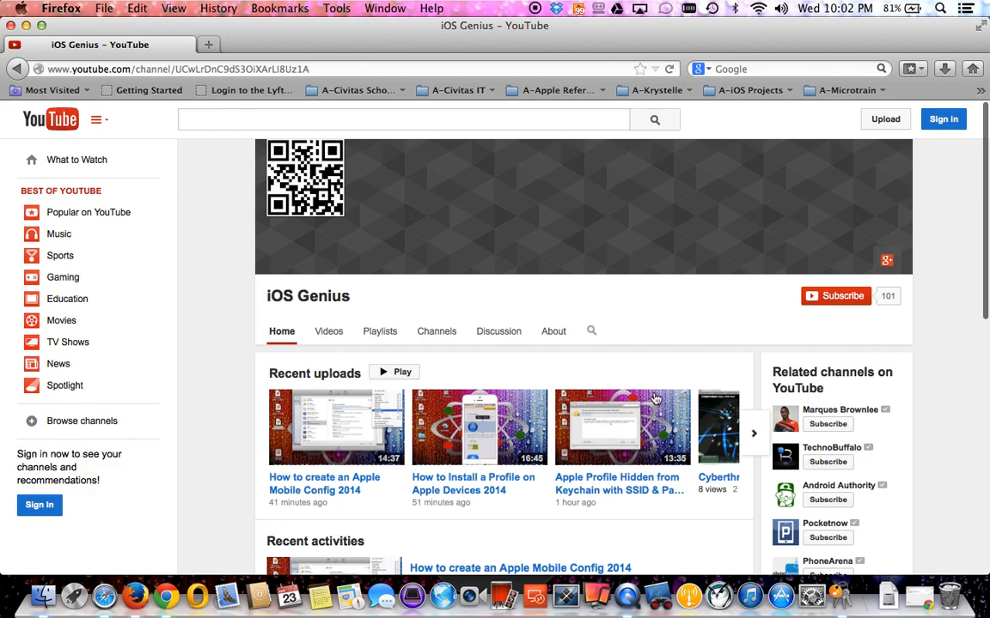
Browse the iOS Genius channel's uploaded videos, loading more of the older ones, and return to the newest uploads
{"action": "left_click", "coordinate": [333, 334]}
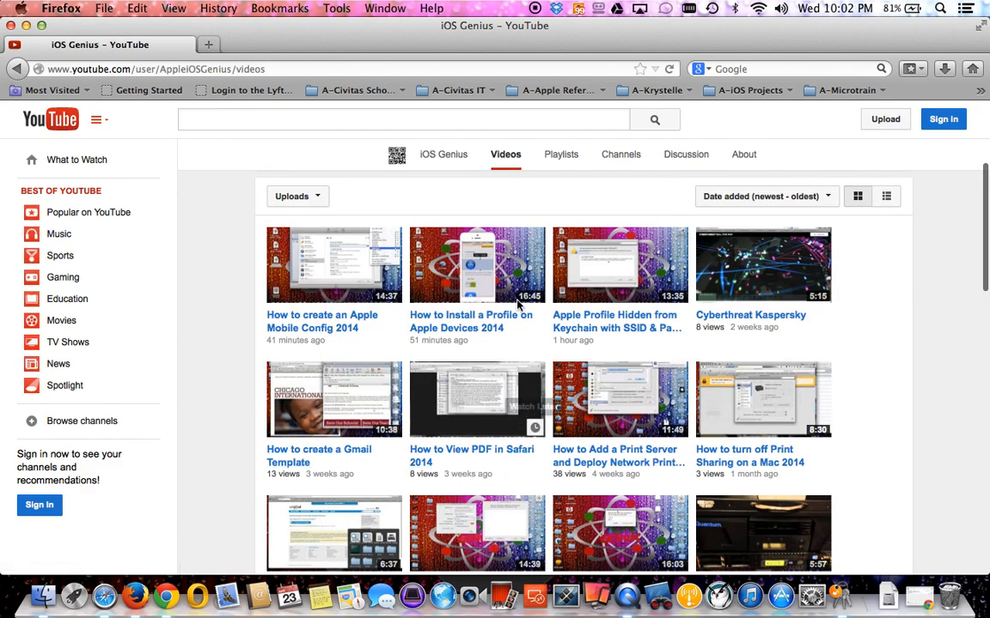
{"action": "scroll", "coordinate": [589, 427], "scroll_direction": "down", "scroll_amount": 15}
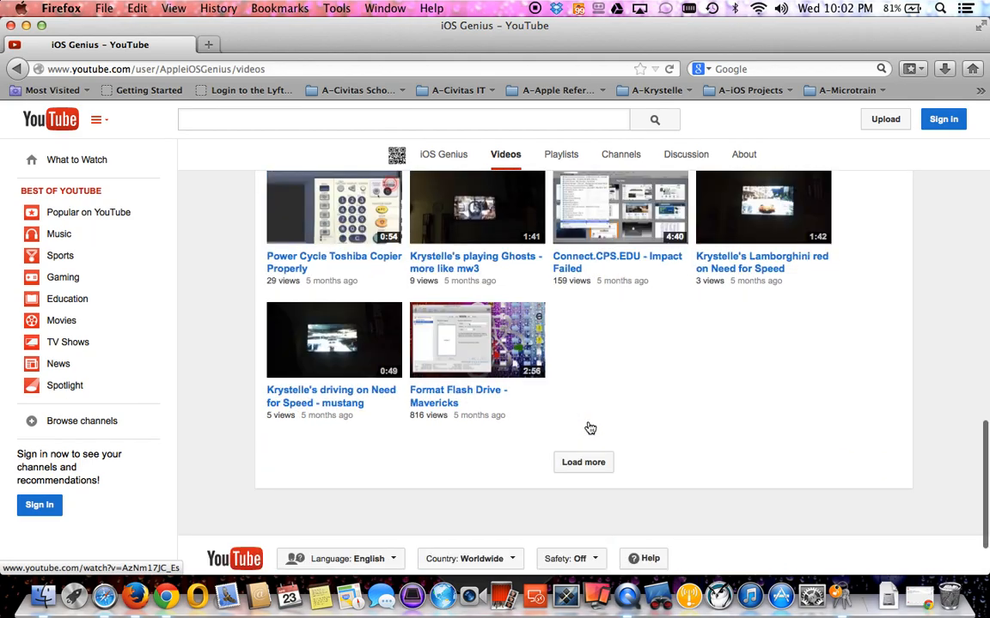
{"action": "scroll", "coordinate": [589, 427], "scroll_direction": "up", "scroll_amount": 10}
{"action": "scroll", "coordinate": [589, 427], "scroll_direction": "down", "scroll_amount": 10}
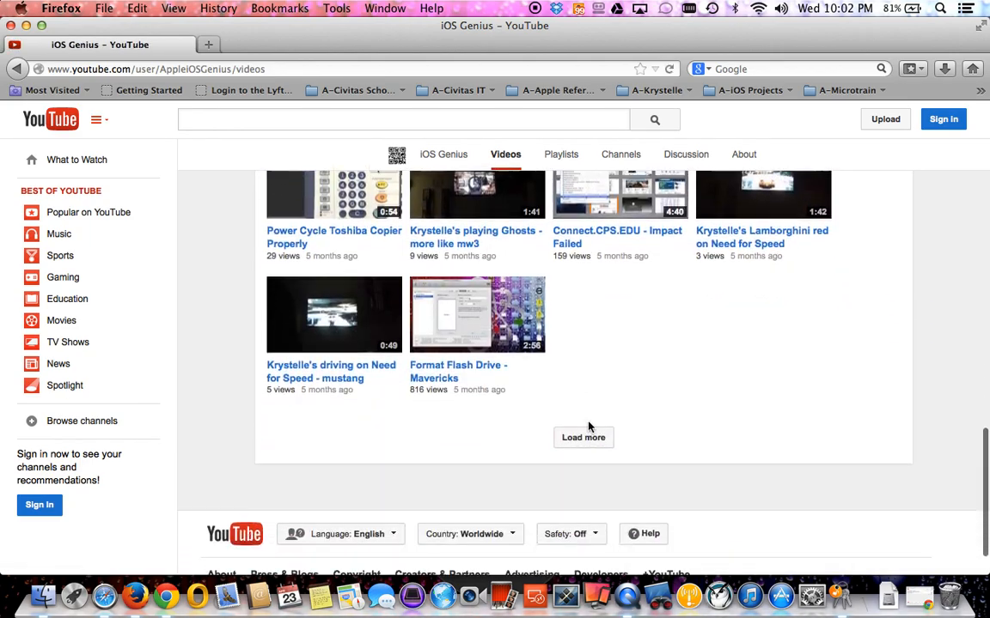
{"action": "left_click", "coordinate": [587, 413]}
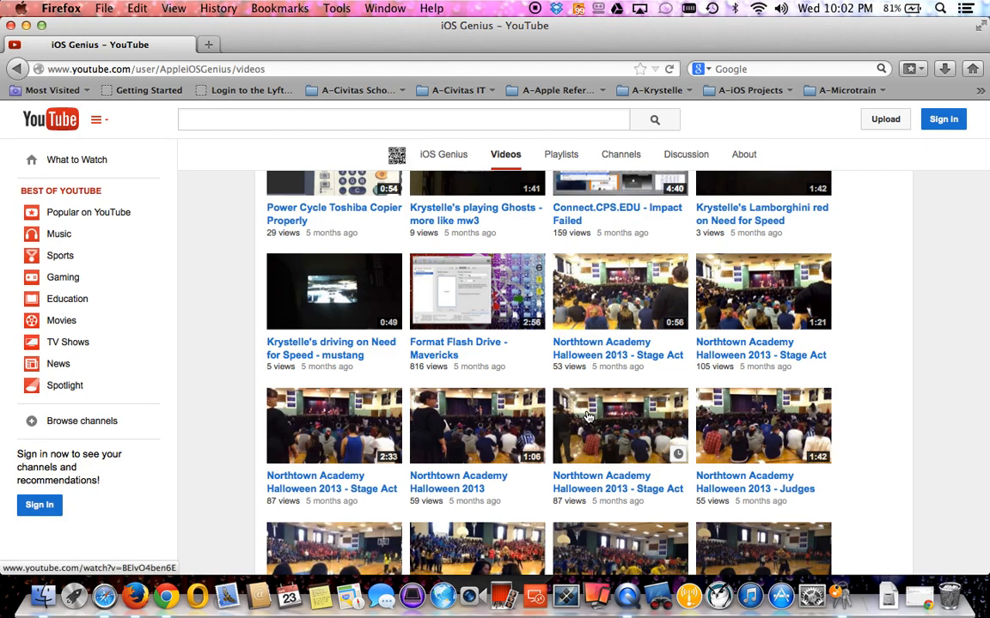
{"action": "scroll", "coordinate": [587, 416], "scroll_direction": "down", "scroll_amount": 10}
{"action": "left_click", "coordinate": [594, 388]}
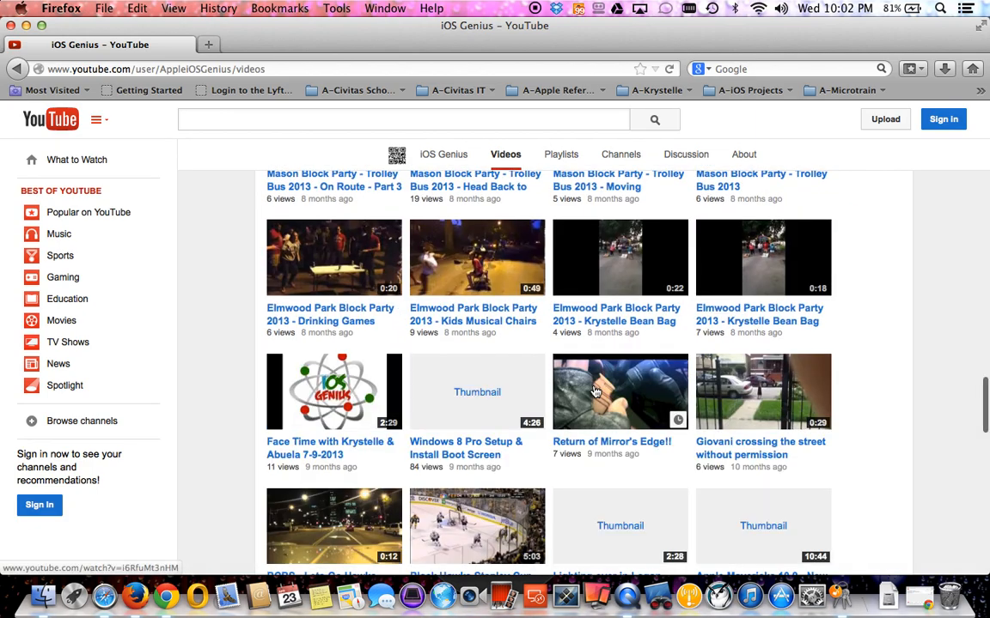
{"action": "scroll", "coordinate": [596, 396], "scroll_direction": "down", "scroll_amount": 10}
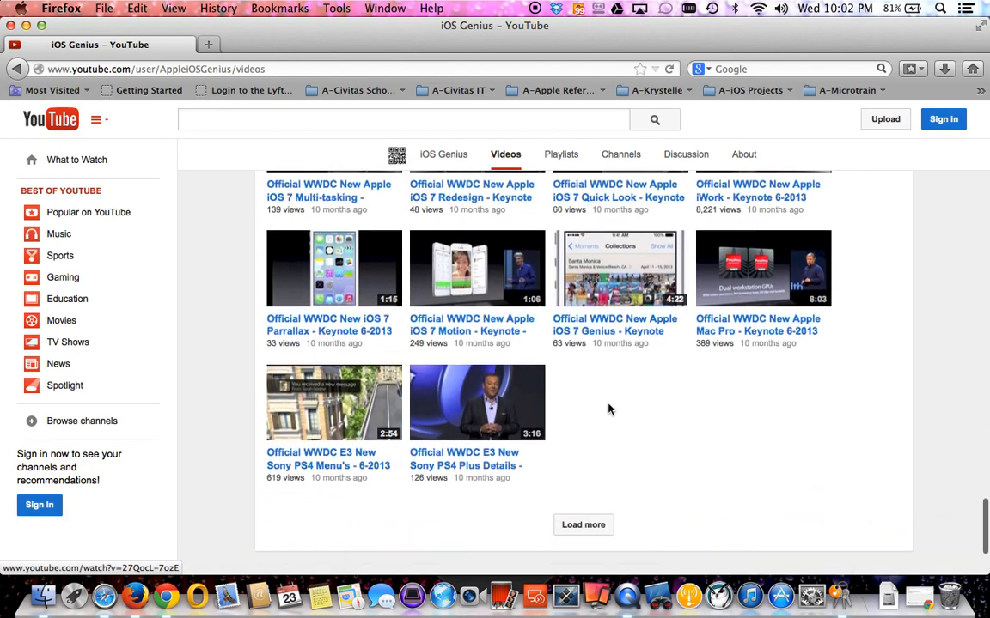
{"action": "scroll", "coordinate": [608, 408], "scroll_direction": "up", "scroll_amount": 2}
{"action": "scroll", "coordinate": [608, 409], "scroll_direction": "up", "scroll_amount": 20}
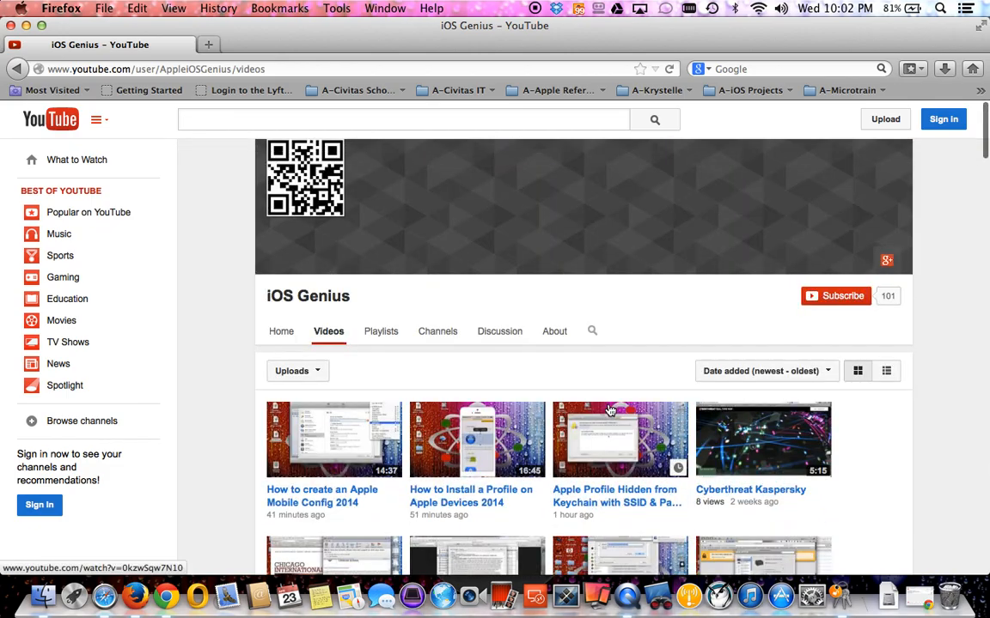